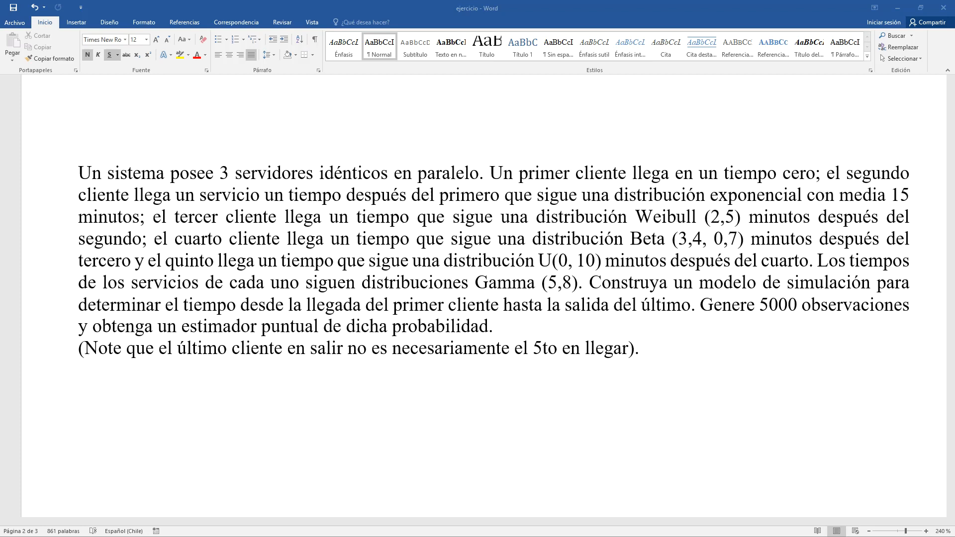
# Step: Switch to the blank Excel workbook and number the five clients 1 to 5 across cells B2 to F2
pyautogui.hotkey('alt', 'Tab')
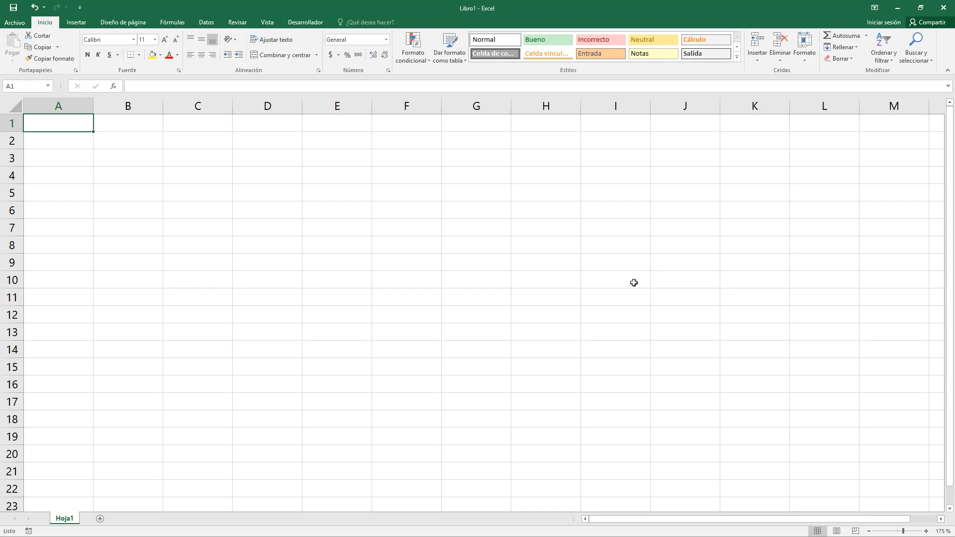
pyautogui.click(107, 148)
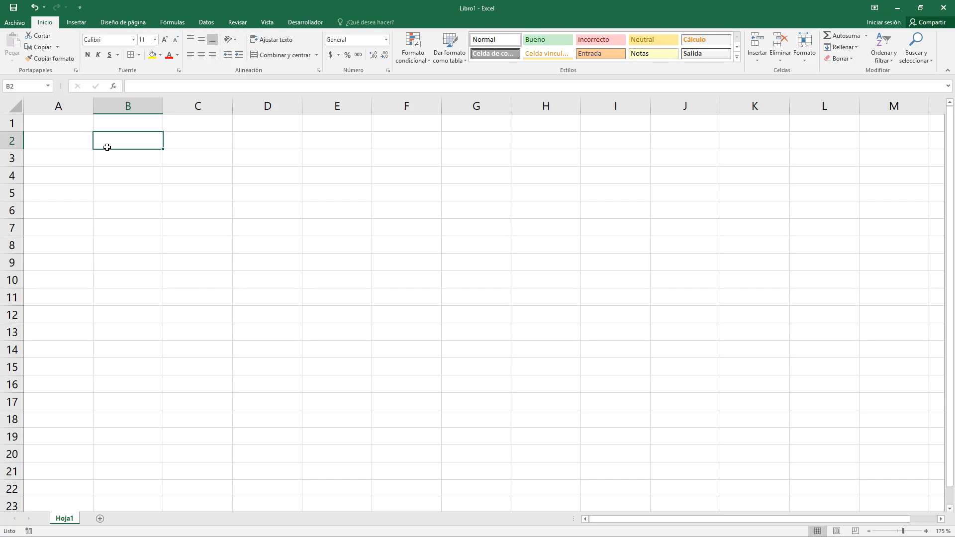
pyautogui.write('1')
pyautogui.press('Tab')
pyautogui.write('2')
pyautogui.press('Tab')
pyautogui.write('3')
pyautogui.press('Tab')
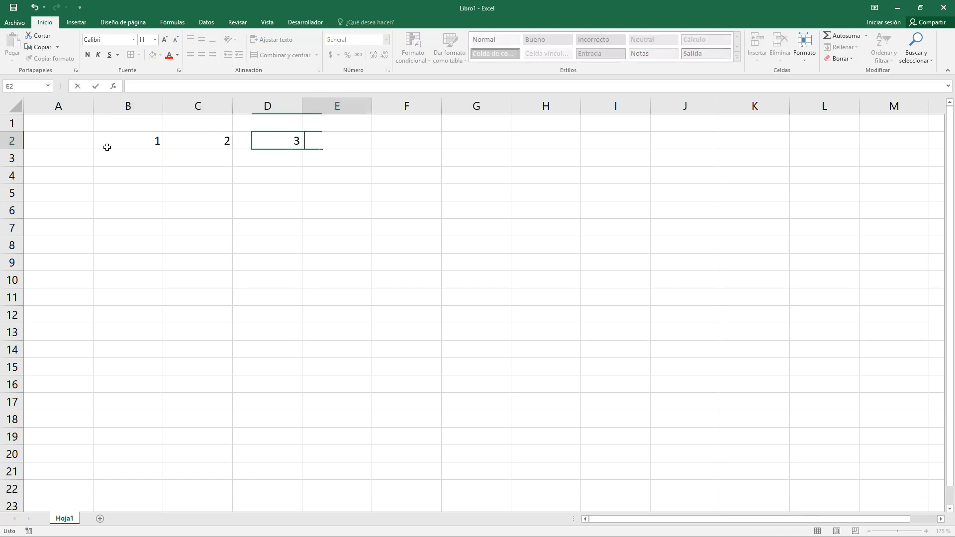
pyautogui.write('4')
pyautogui.press('Tab')
pyautogui.write('5')
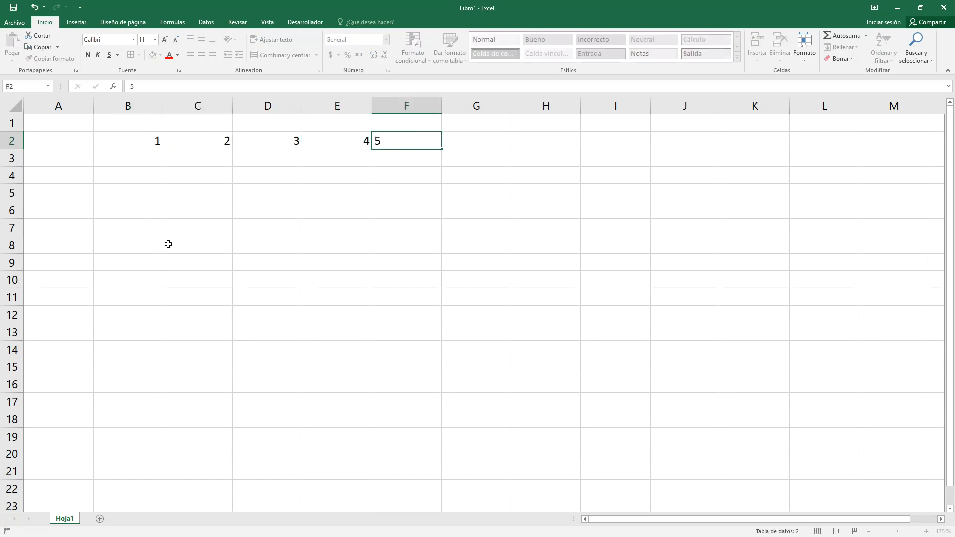
pyautogui.click(169, 245)
# Step: Merge and center cells B1 to F1 above the client numbers and enter the heading "Clientes"
pyautogui.click(142, 125)
pyautogui.moveTo(201, 128); pyautogui.dragTo(424, 123)
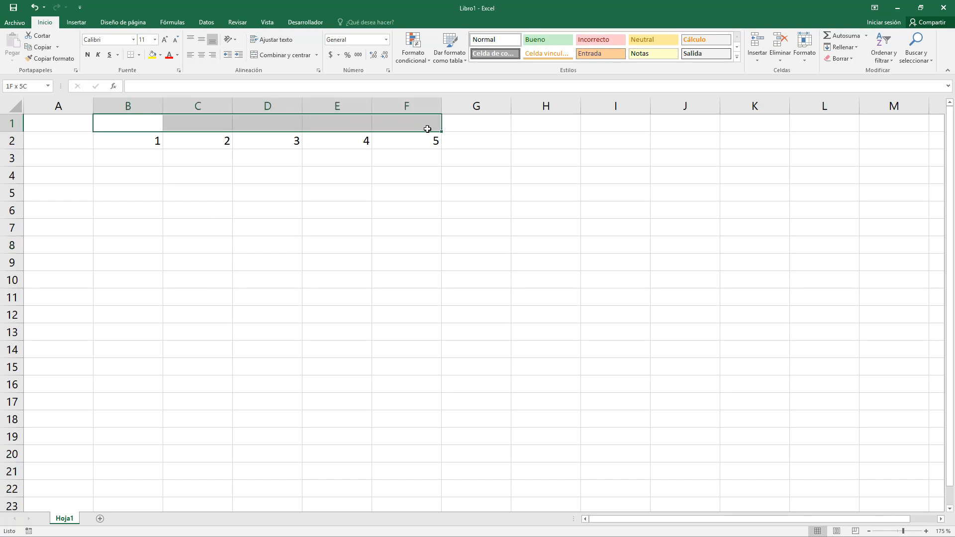
pyautogui.click(282, 56)
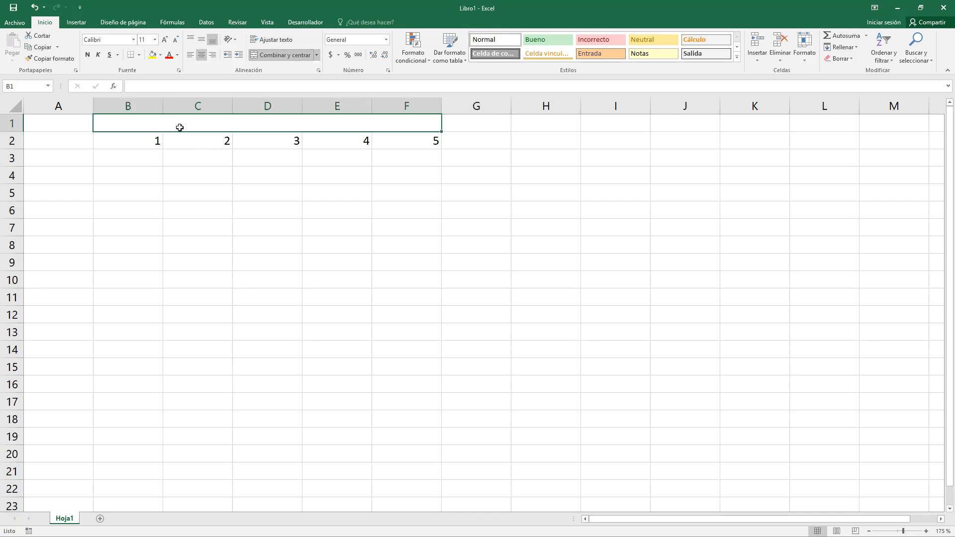
pyautogui.write('Clientes')
pyautogui.click(211, 198)
# Step: Center the contents of columns A through L horizontally
pyautogui.moveTo(63, 105); pyautogui.dragTo(820, 106)
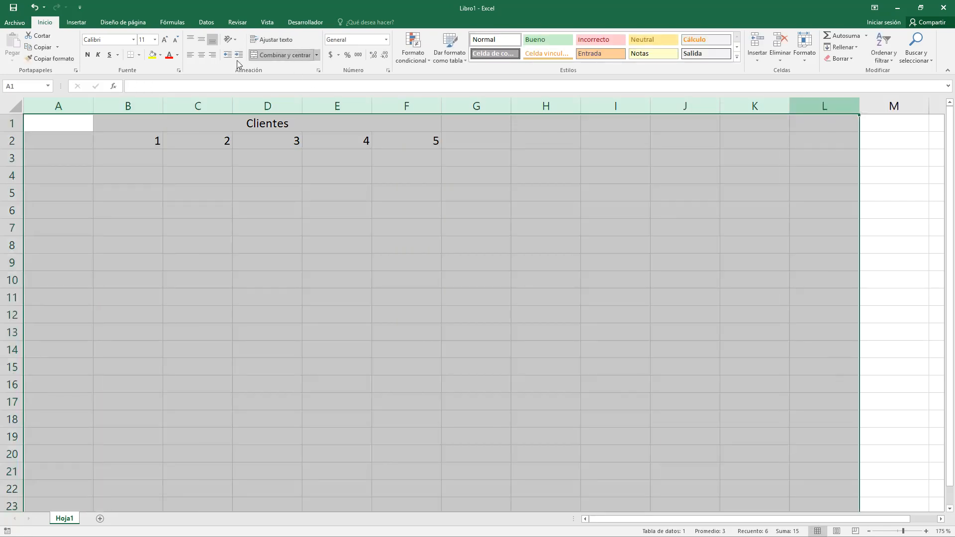
pyautogui.click(201, 55)
pyautogui.click(185, 178)
# Step: Enter 0 in cell B3 as the first client's arrival time
pyautogui.click(135, 160)
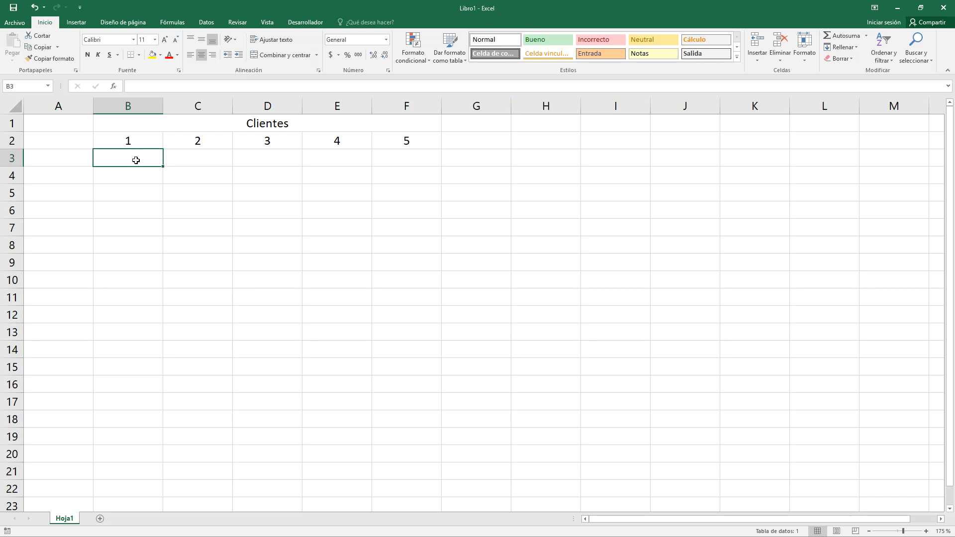
pyautogui.write('0')
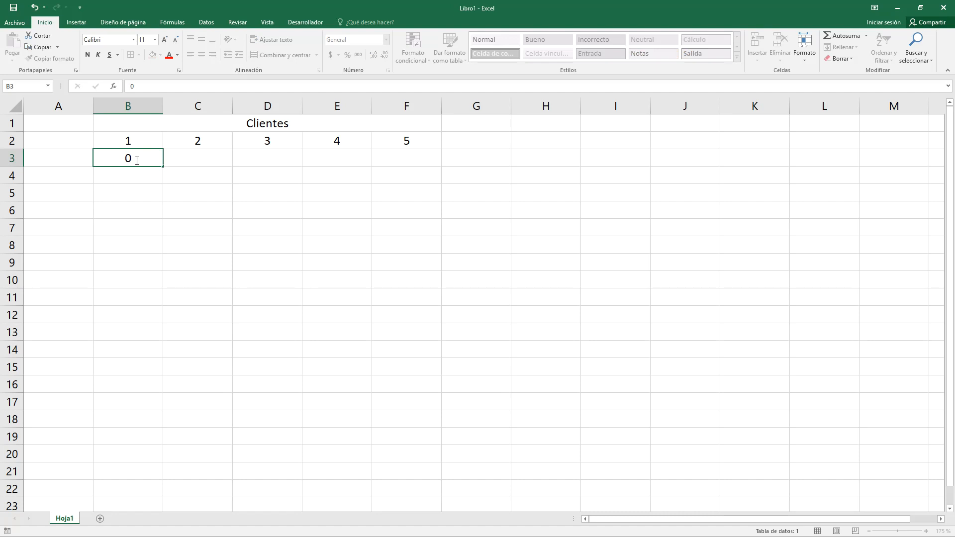
pyautogui.click(181, 185)
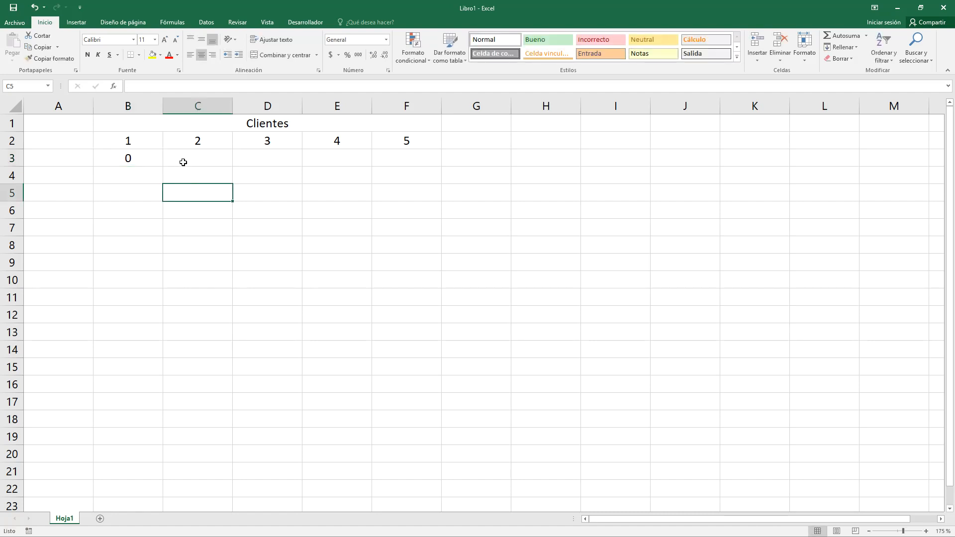
# Step: Check the Word exercise statement, return to Excel and start the second client's exponential arrival formula as =-15*ln() in cell C3
pyautogui.click(183, 163)
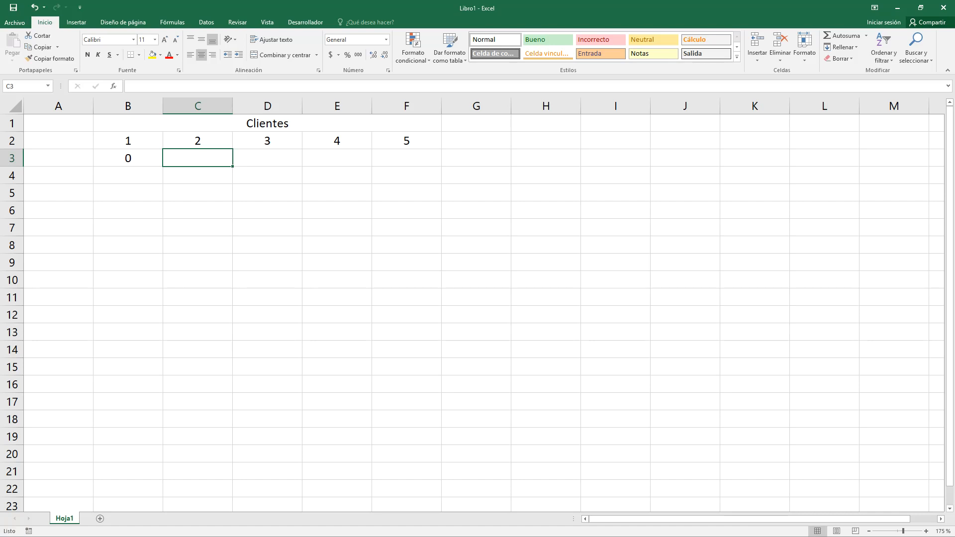
pyautogui.hotkey('alt', 'Tab')
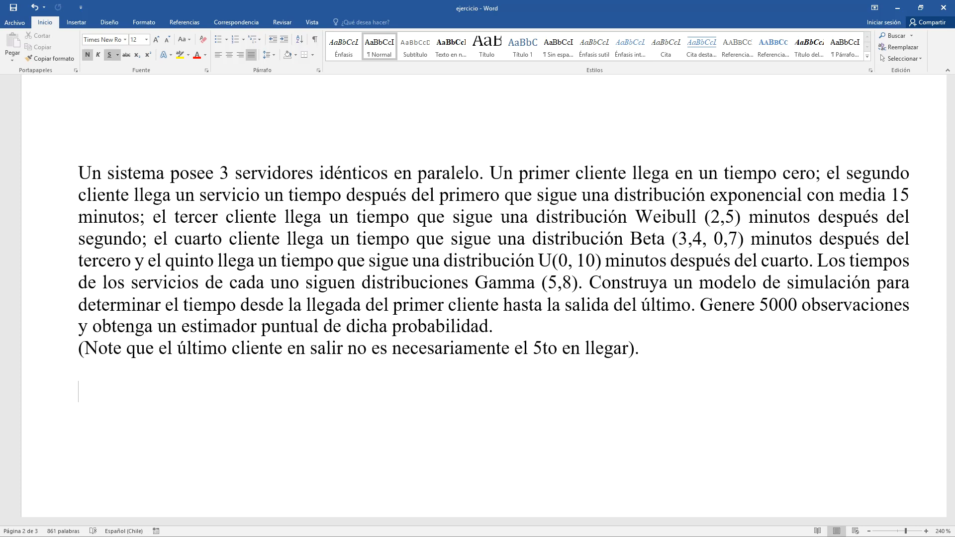
pyautogui.hotkey('alt', 'Tab')
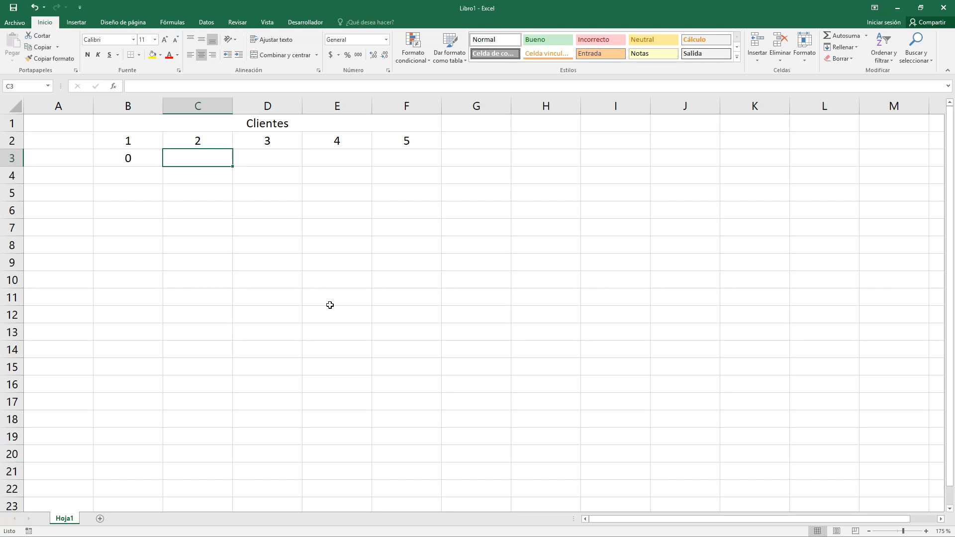
pyautogui.doubleClick(199, 157)
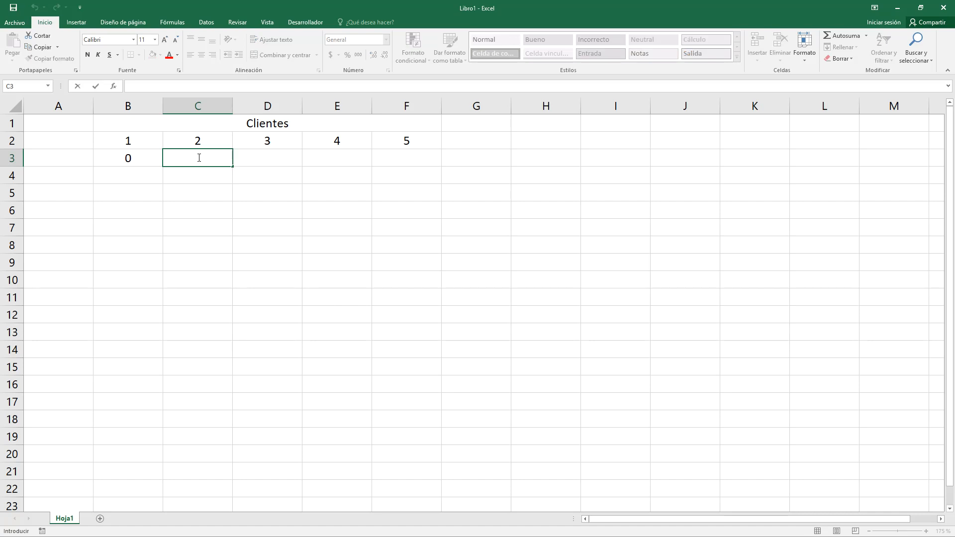
pyautogui.write('=')
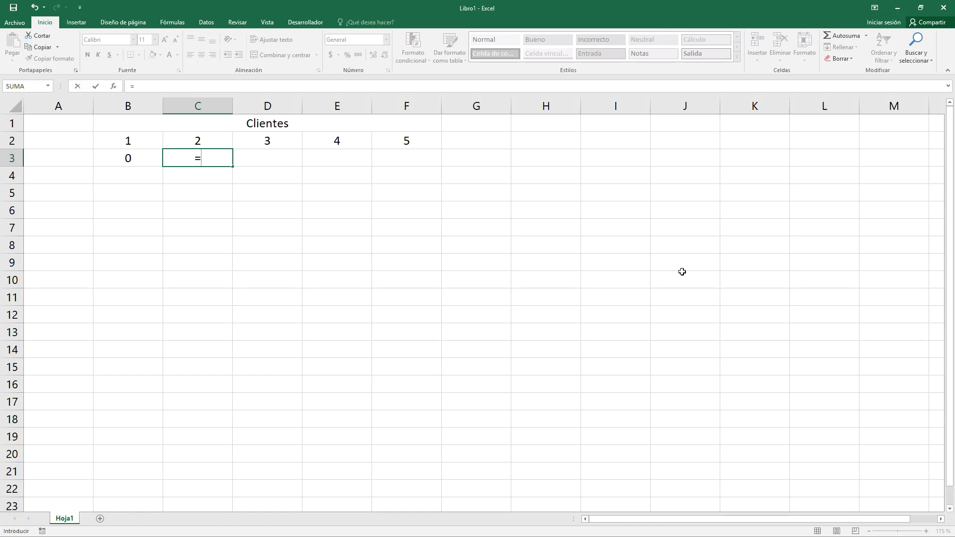
pyautogui.write('-15*ln')
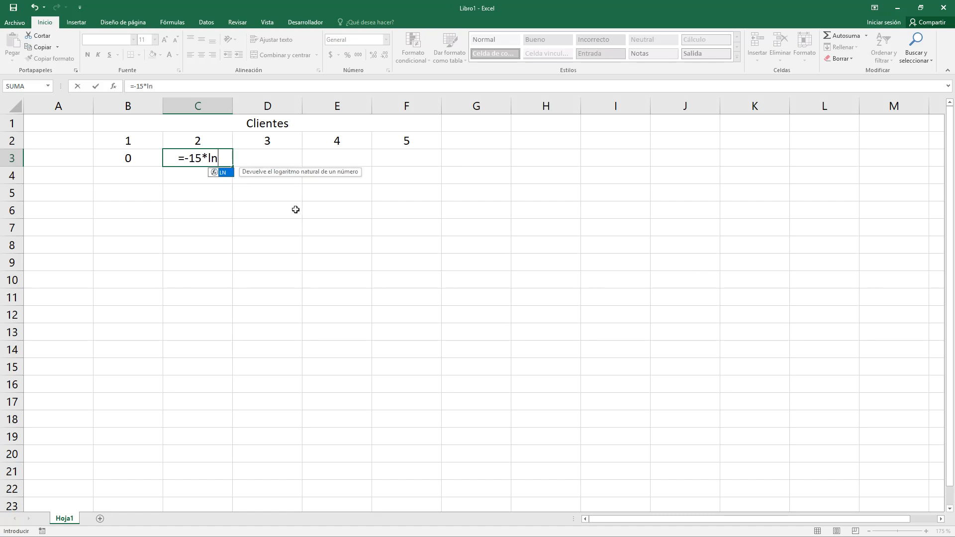
pyautogui.write('()')
pyautogui.press('Return')
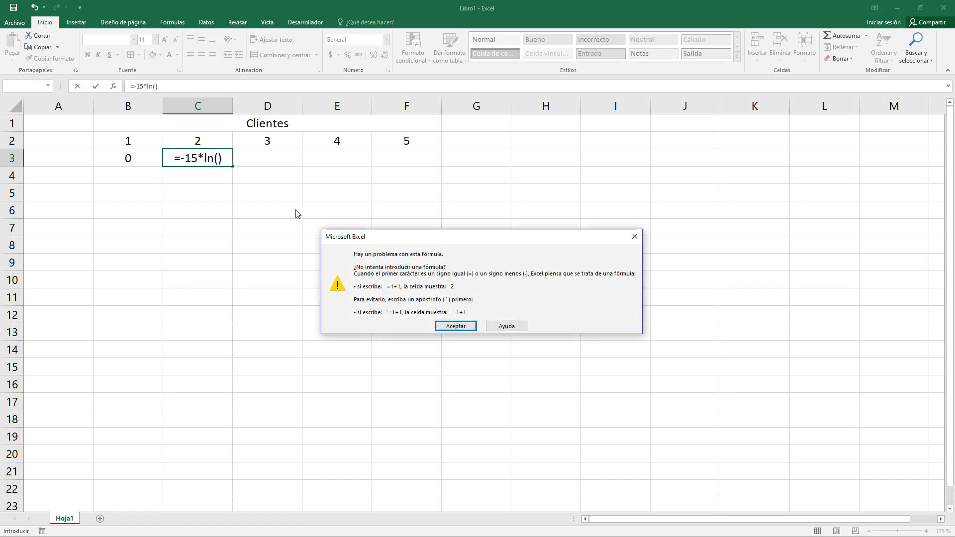
pyautogui.click(458, 325)
pyautogui.click(460, 330)
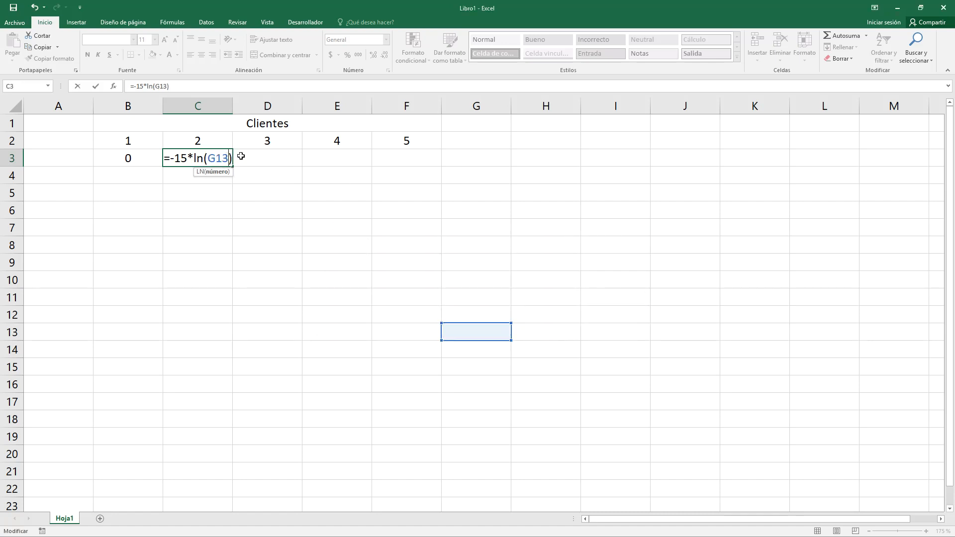
# Step: Remove the stray G13 reference and complete the formula in cell C3 as =-15*LN(ALEATORIO())
pyautogui.press('BackSpace')
pyautogui.press('BackSpace')
pyautogui.press('BackSpace')
pyautogui.press('BackSpace')
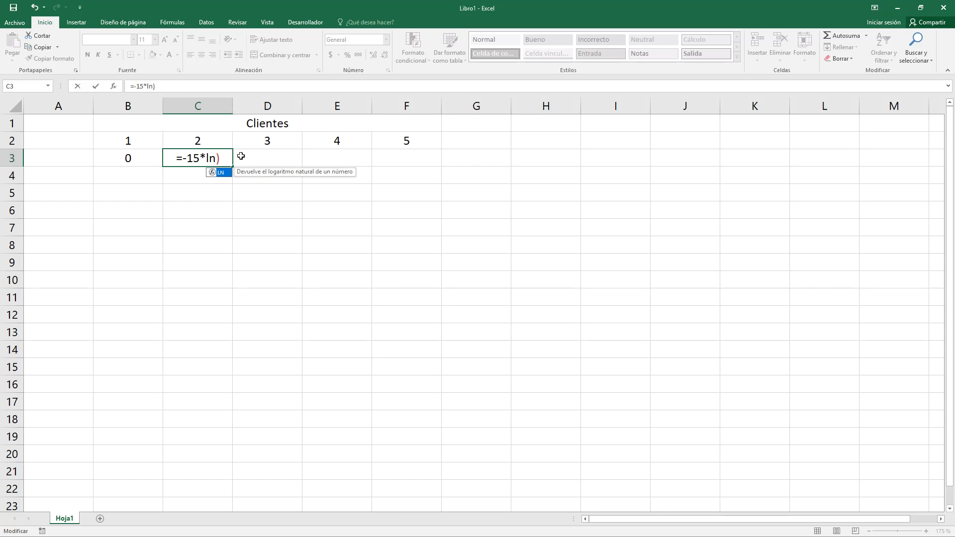
pyautogui.write('(')
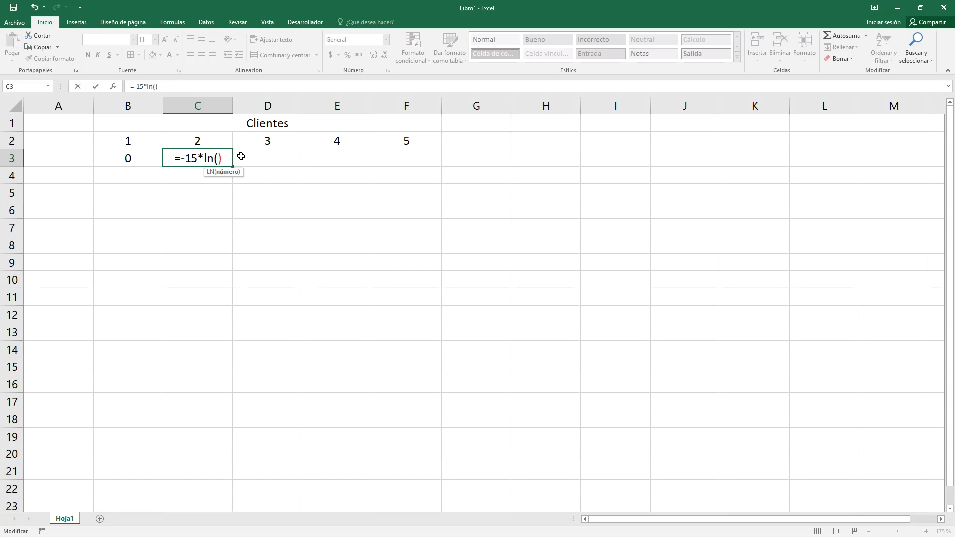
pyautogui.write('al')
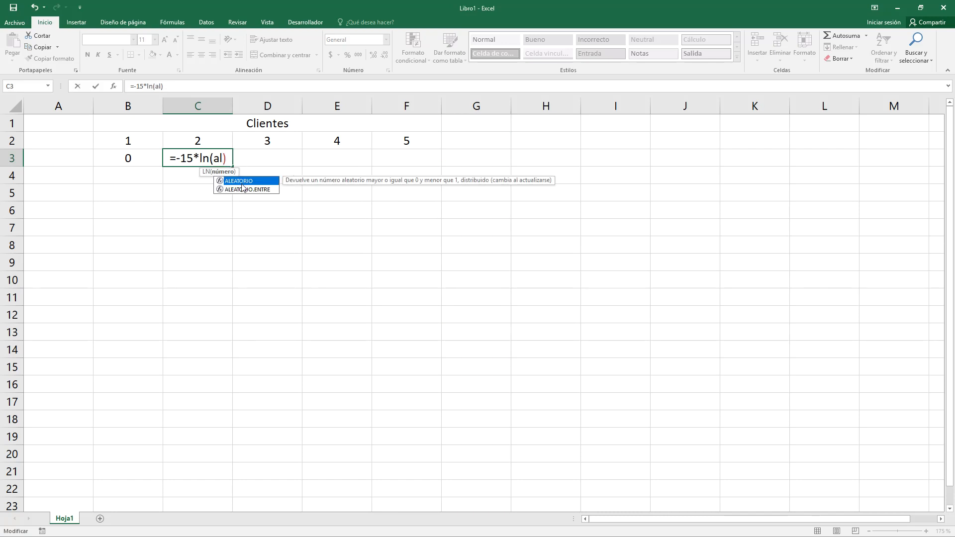
pyautogui.press('Tab')
pyautogui.write('))')
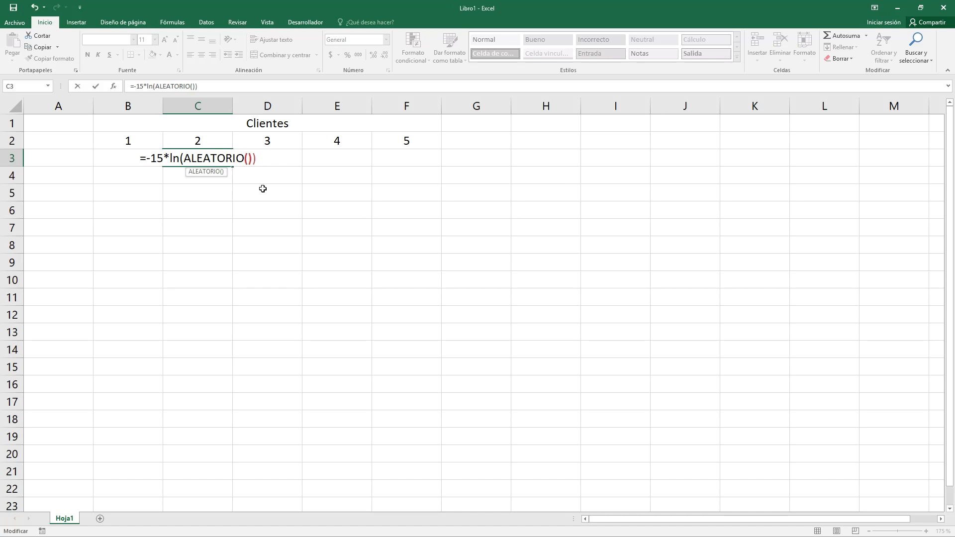
pyautogui.press('Left')
pyautogui.hotkey('ctrl', 'Return')
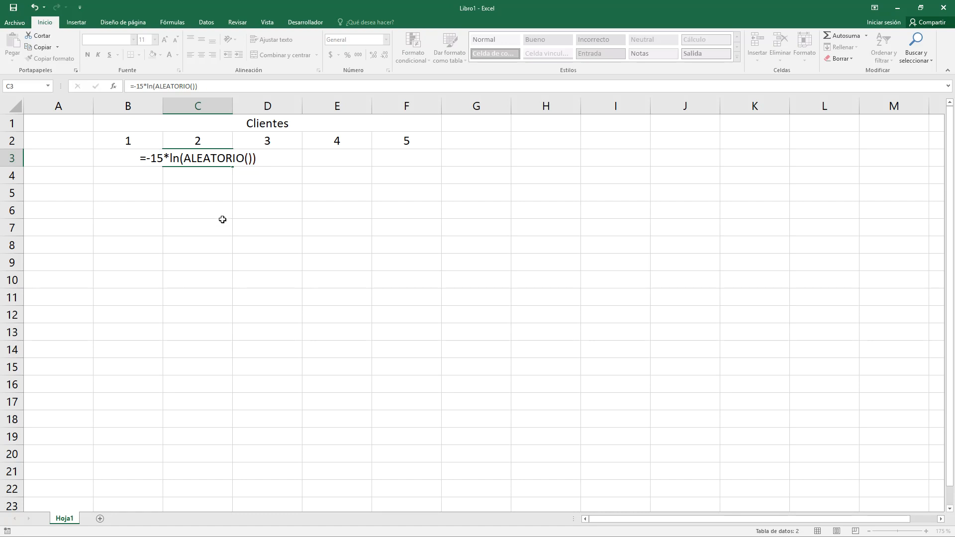
pyautogui.click(198, 192)
# Step: Recalculate the sheet several times to examine the random arrival time in C3 against the first client's arrival in B3
pyautogui.click(213, 158)
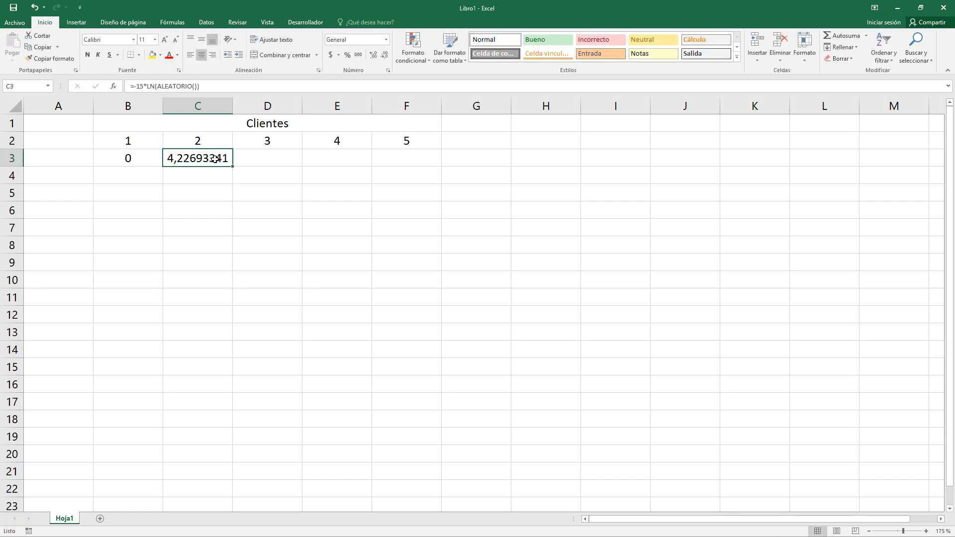
pyautogui.press('F9')
pyautogui.click(134, 159)
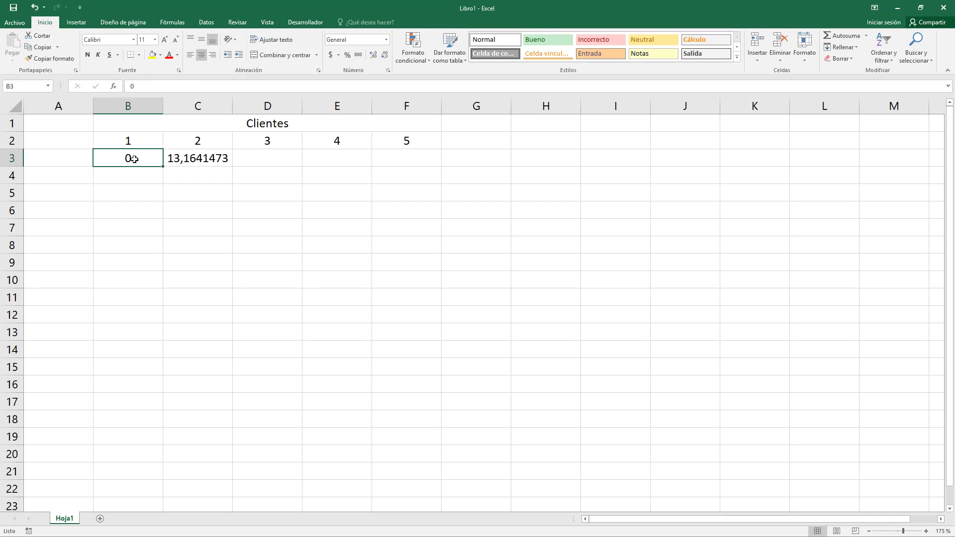
pyautogui.press('F9')
pyautogui.click(190, 157)
pyautogui.press('F9')
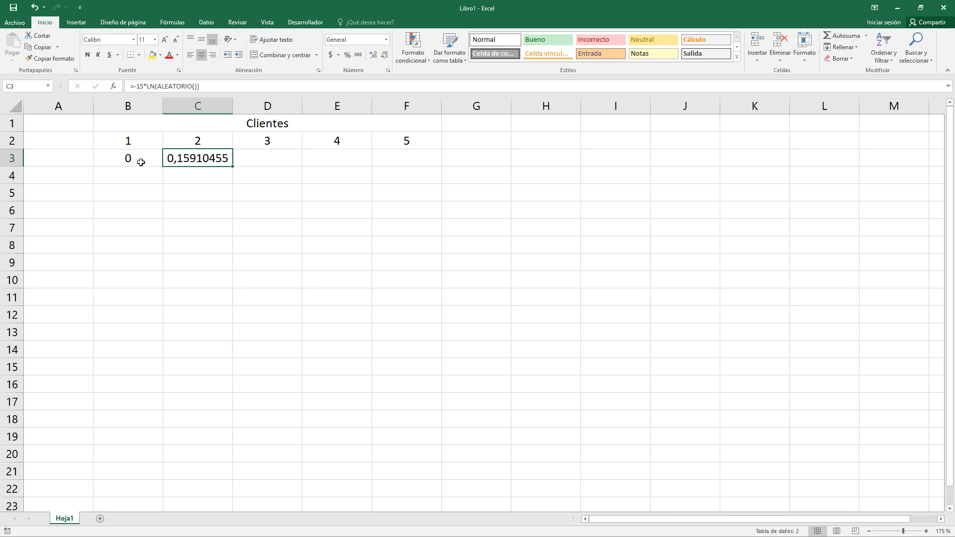
pyautogui.click(273, 159)
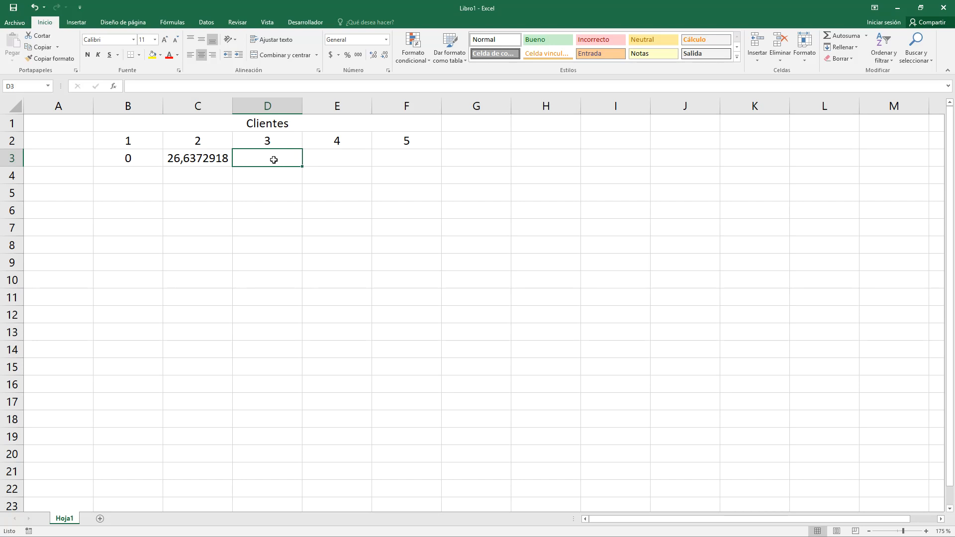
pyautogui.press('F9')
pyautogui.click(199, 159)
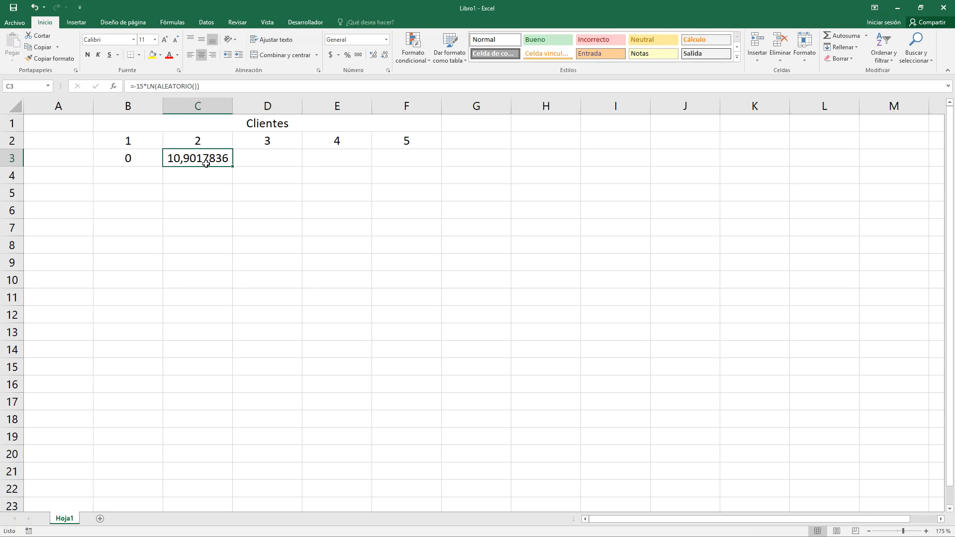
pyautogui.press('F9')
# Step: Start the third client's arrival formula in cell D3 as =C3+5*, building on the second client's arrival time
pyautogui.click(255, 162)
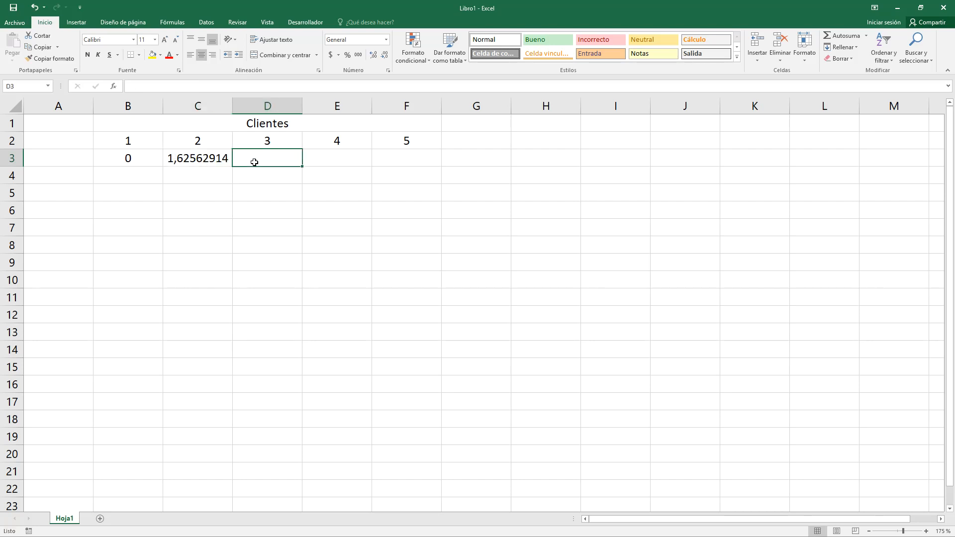
pyautogui.write('=')
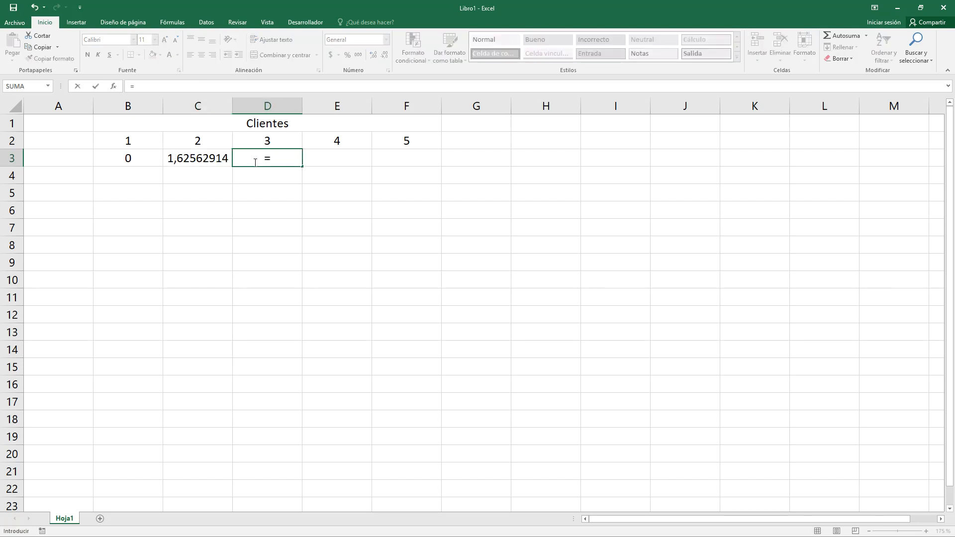
pyautogui.click(196, 159)
pyautogui.write('+')
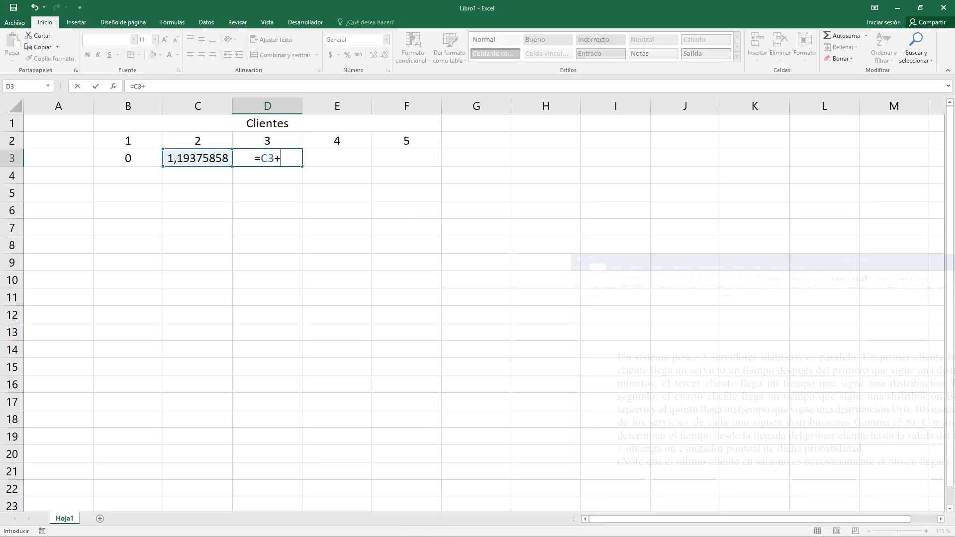
pyautogui.click(290, 157)
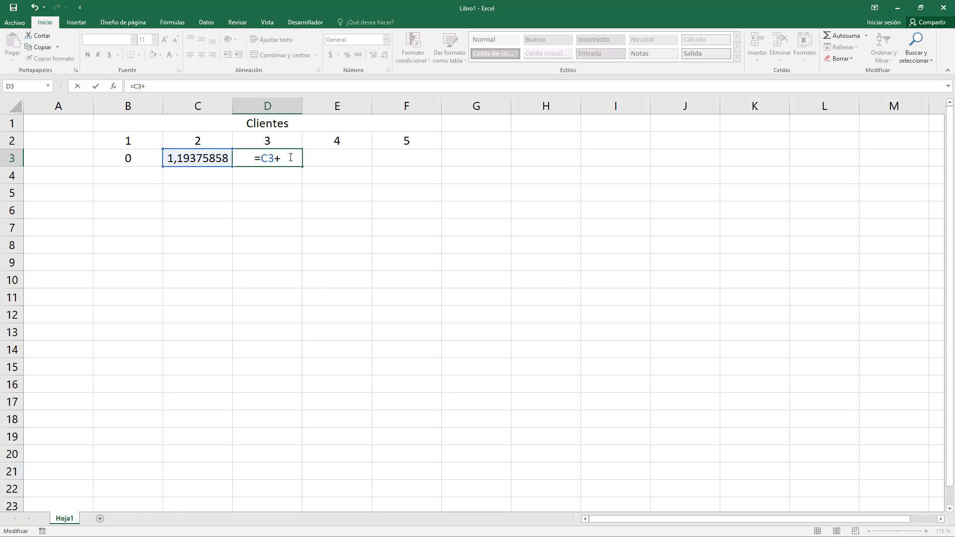
pyautogui.write('5*')
# Step: Add the random term (-ln(ALEATORIO())) after =C3+5* in cell D3
pyautogui.write('()-ln')
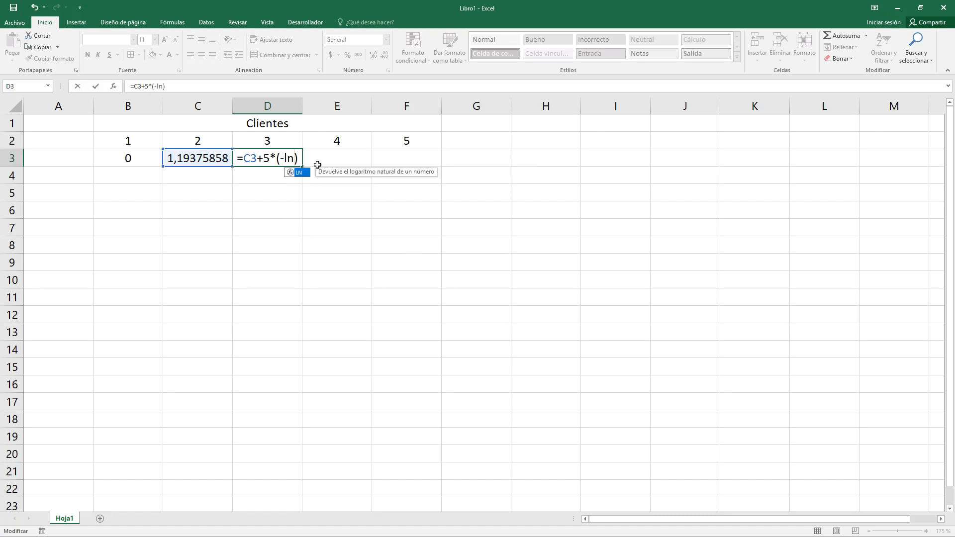
pyautogui.write('()')
pyautogui.click(295, 158)
pyautogui.write('al')
pyautogui.doubleClick(322, 183)
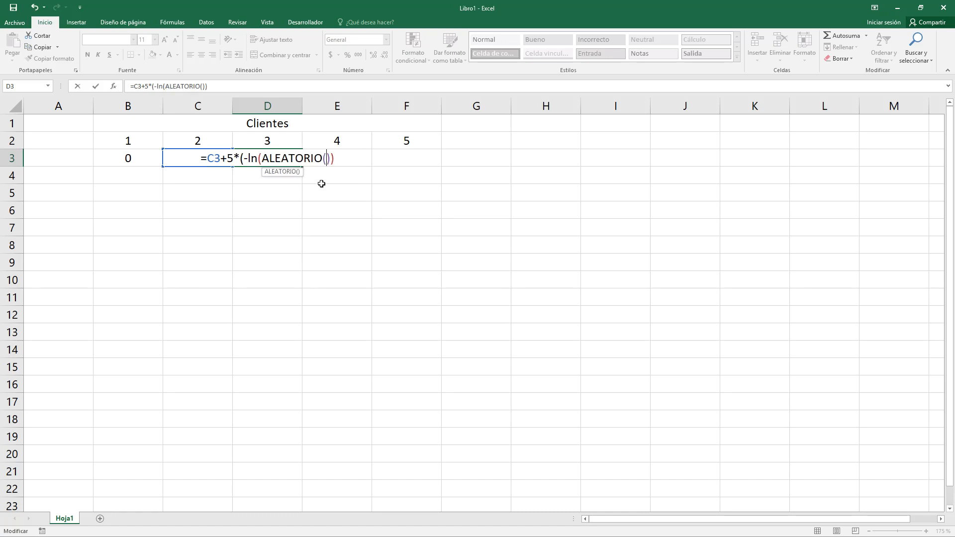
pyautogui.write(')')
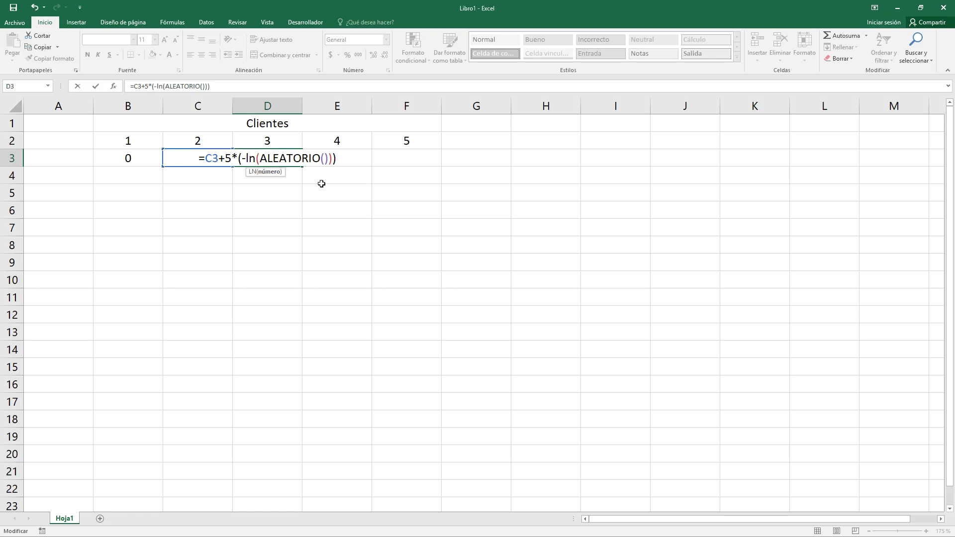
# Step: Wrap -ln(ALEATORIO()) in its own parentheses, raise it to ^(1/2) and enter the Weibull arrival formula in cell D3
pyautogui.moveTo(242, 158); pyautogui.dragTo(333, 158)
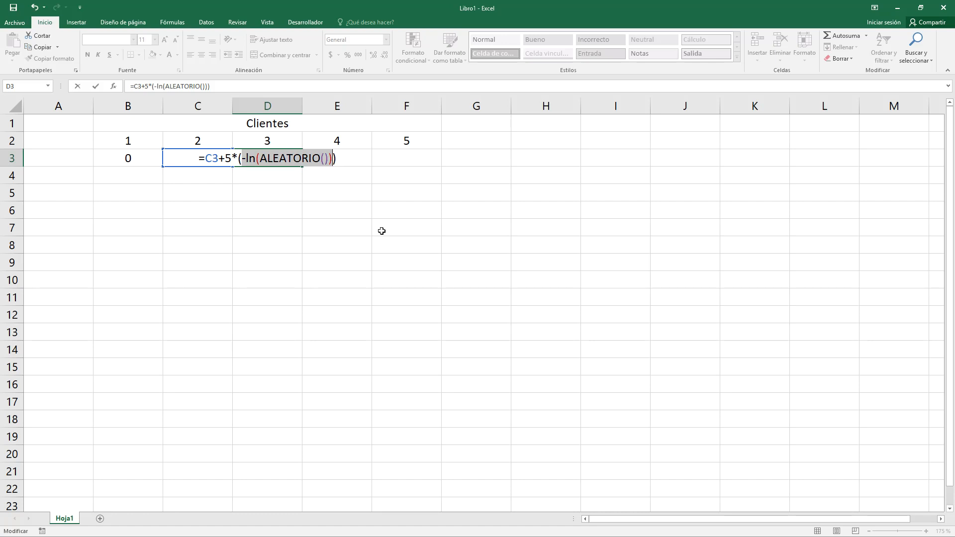
pyautogui.click(272, 159)
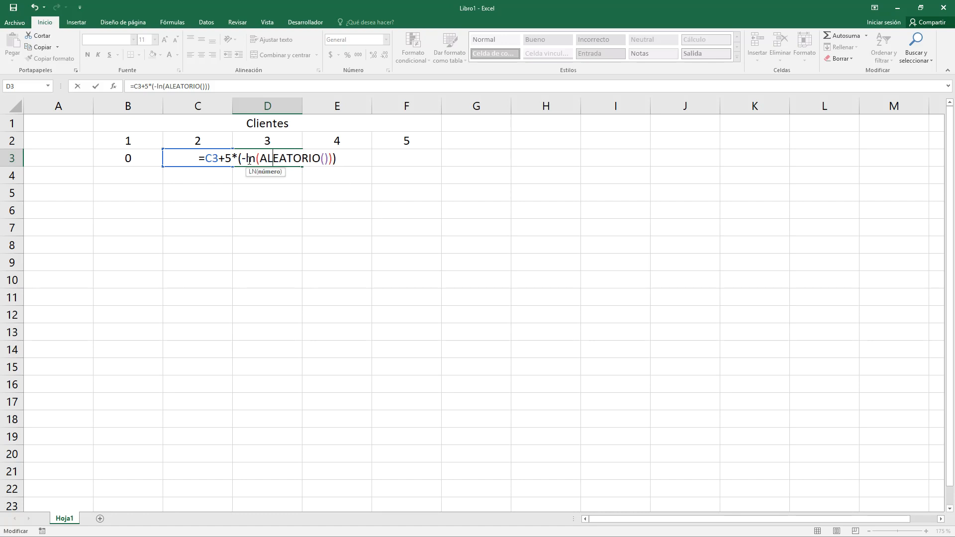
pyautogui.click(242, 159)
pyautogui.write('(')
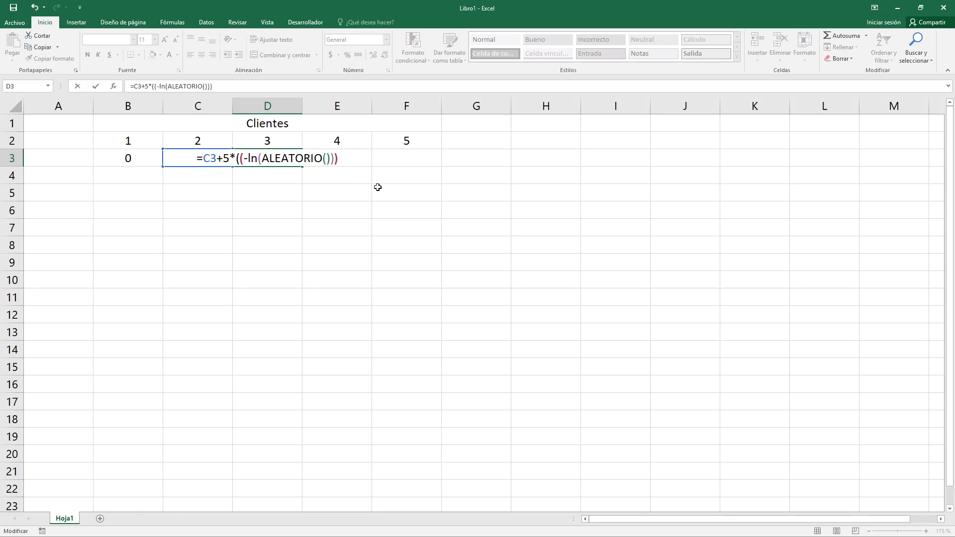
pyautogui.click(336, 159)
pyautogui.write(')')
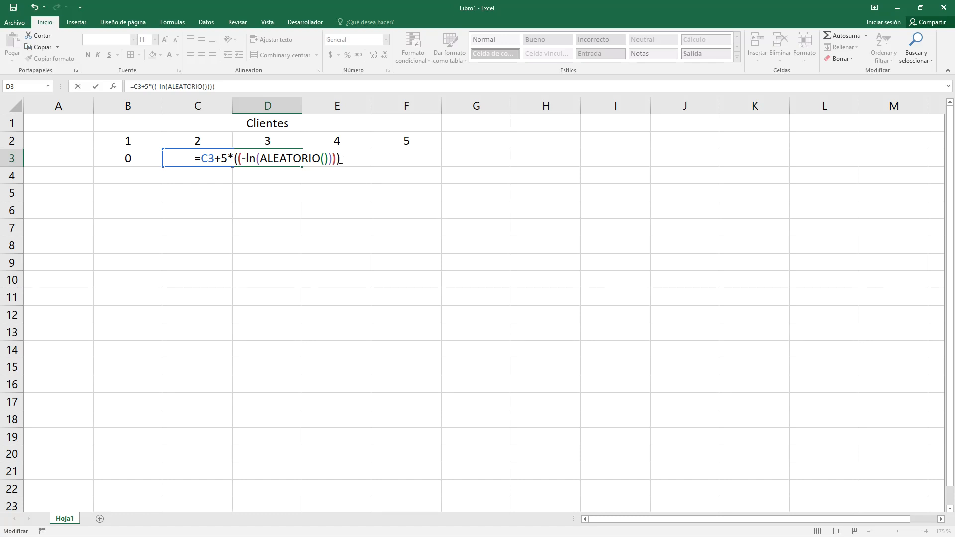
pyautogui.write('^')
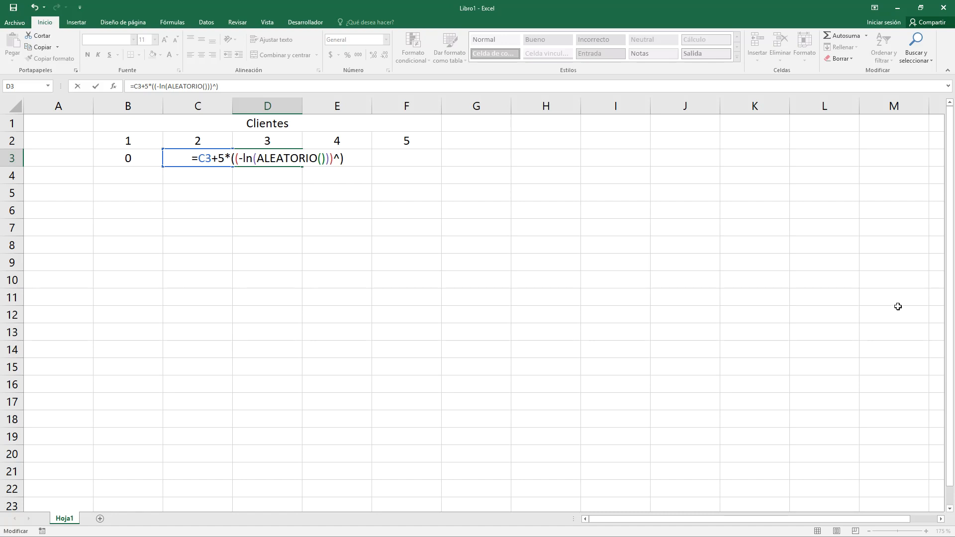
pyautogui.write('()')
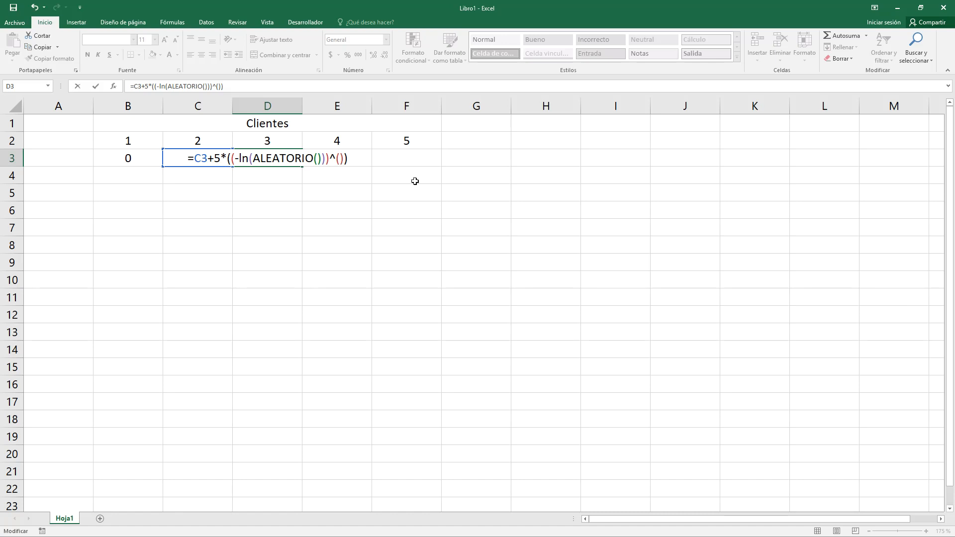
pyautogui.write('1/2')
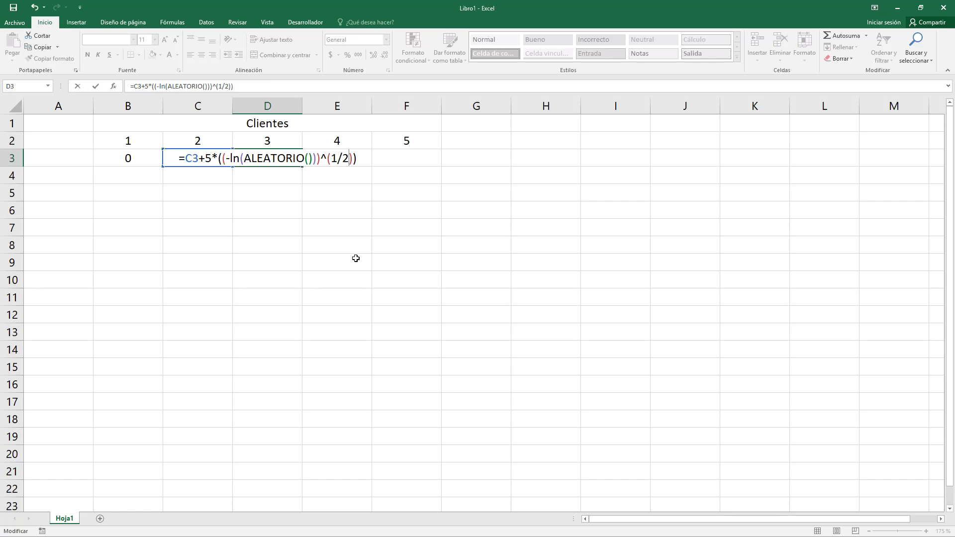
pyautogui.press('Return')
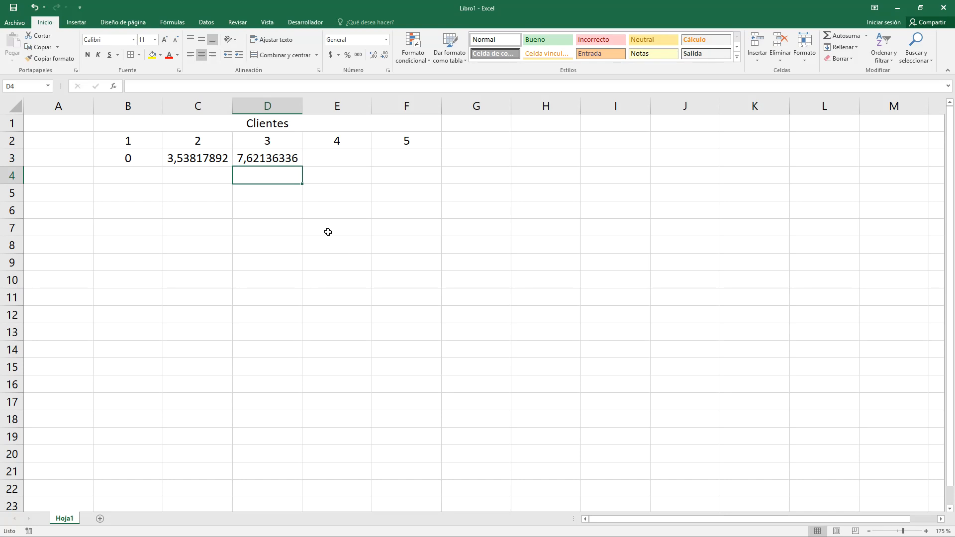
# Step: Recalculate the sheet and compare the third client's arrival time in D3 with the second client's in C3
pyautogui.click(258, 161)
pyautogui.press('F9')
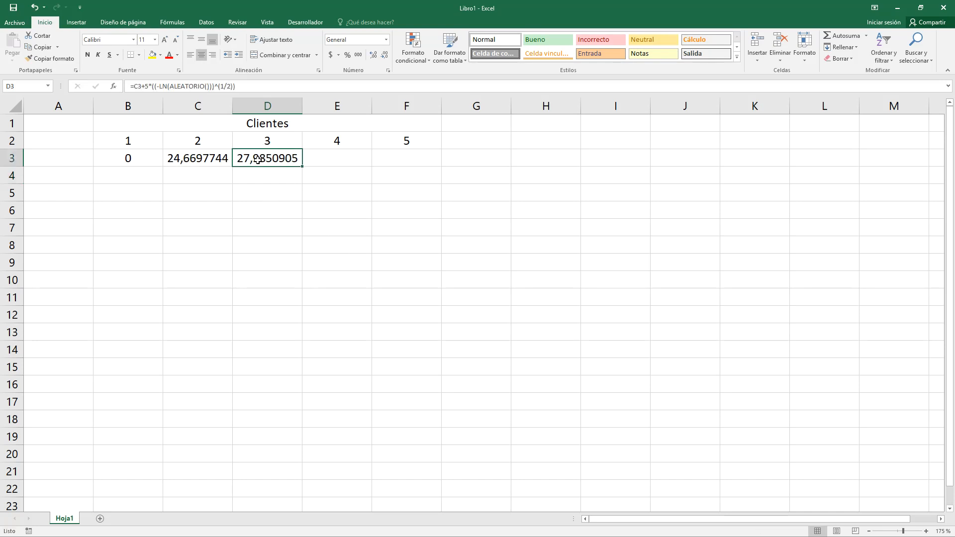
pyautogui.click(196, 158)
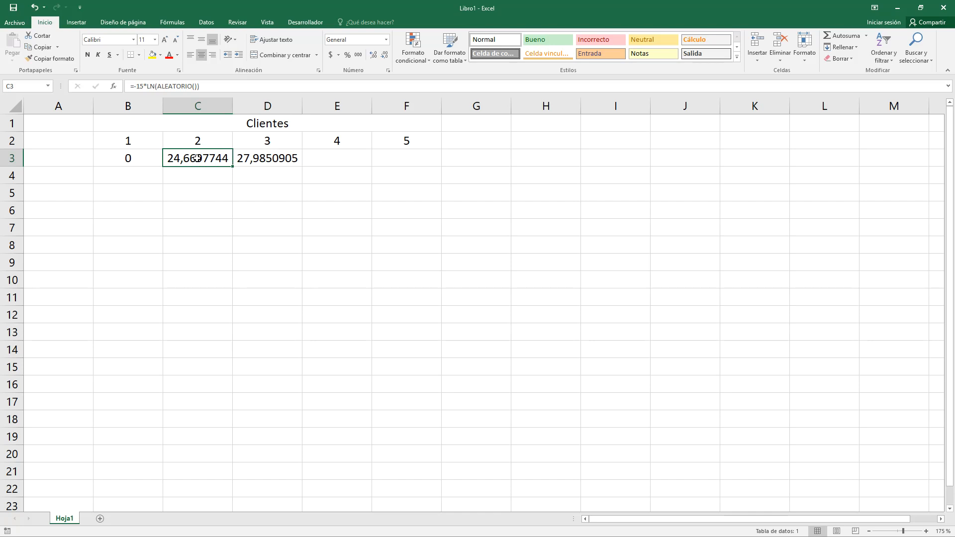
# Step: Check the Word exercise statement, return to Excel and start the fourth client's arrival formula in cell E3 with INV.BETA.N
pyautogui.click(348, 159)
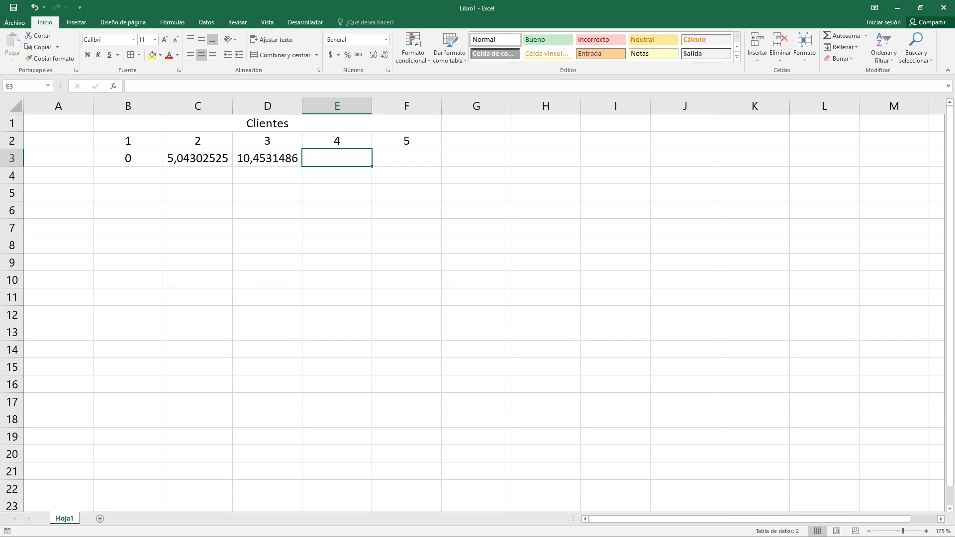
pyautogui.hotkey('alt', 'Tab')
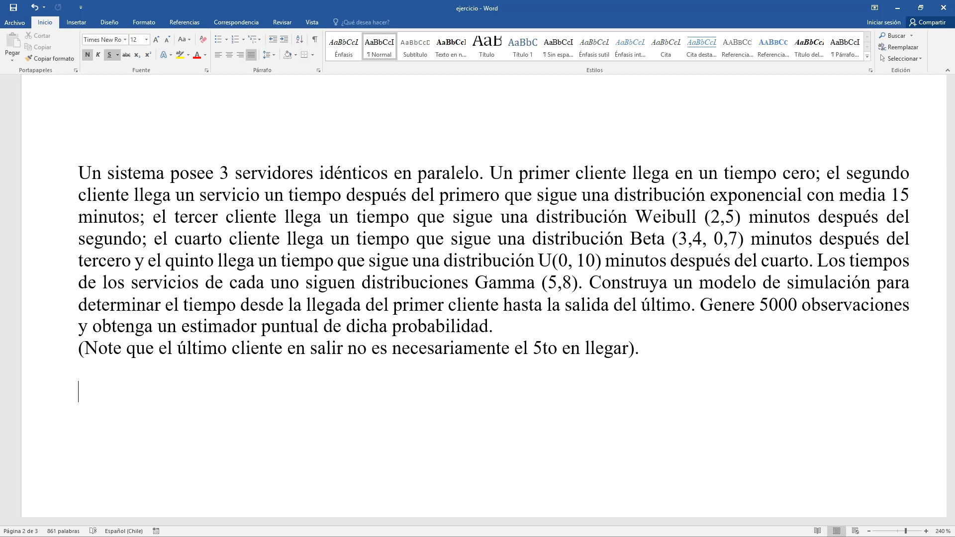
pyautogui.hotkey('alt', 'Tab')
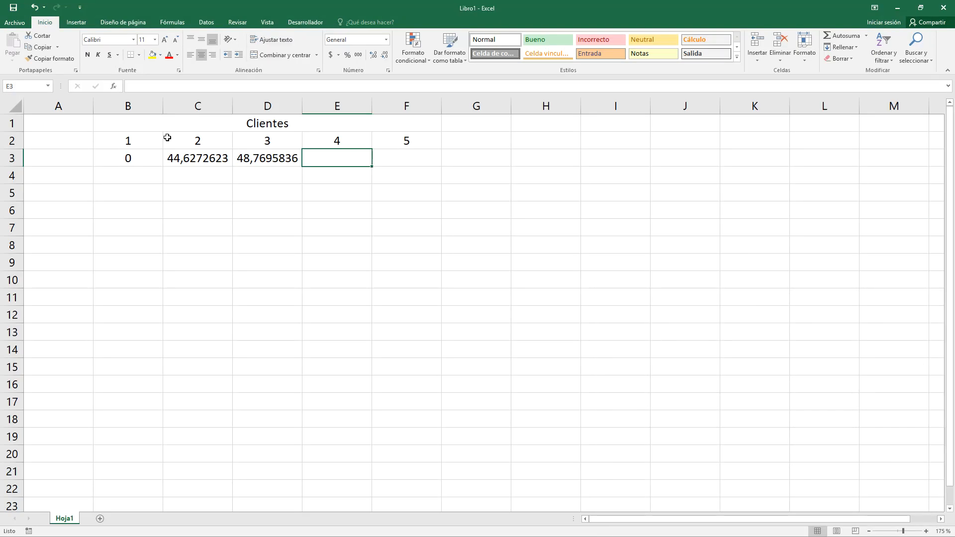
pyautogui.moveTo(199, 157); pyautogui.dragTo(249, 158)
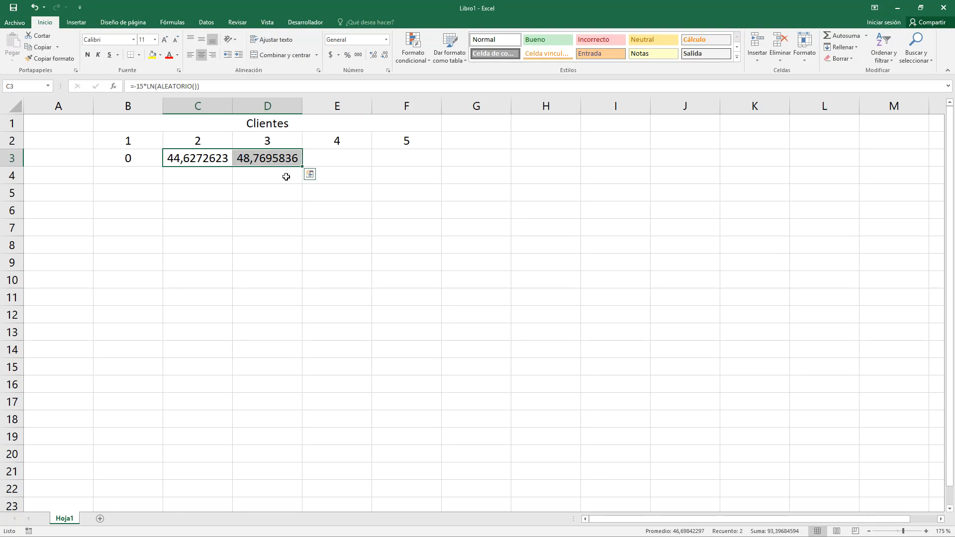
pyautogui.click(325, 154)
pyautogui.write('=')
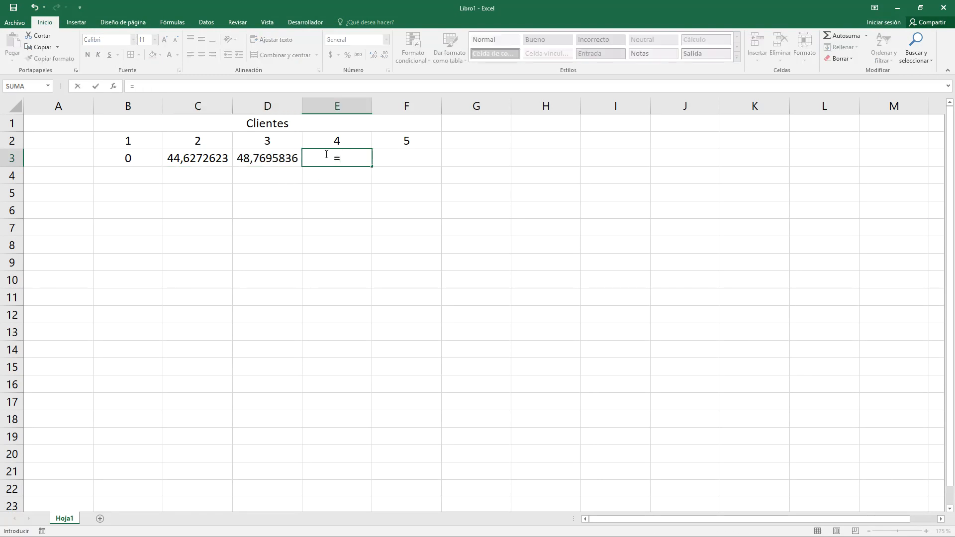
pyautogui.write('inv')
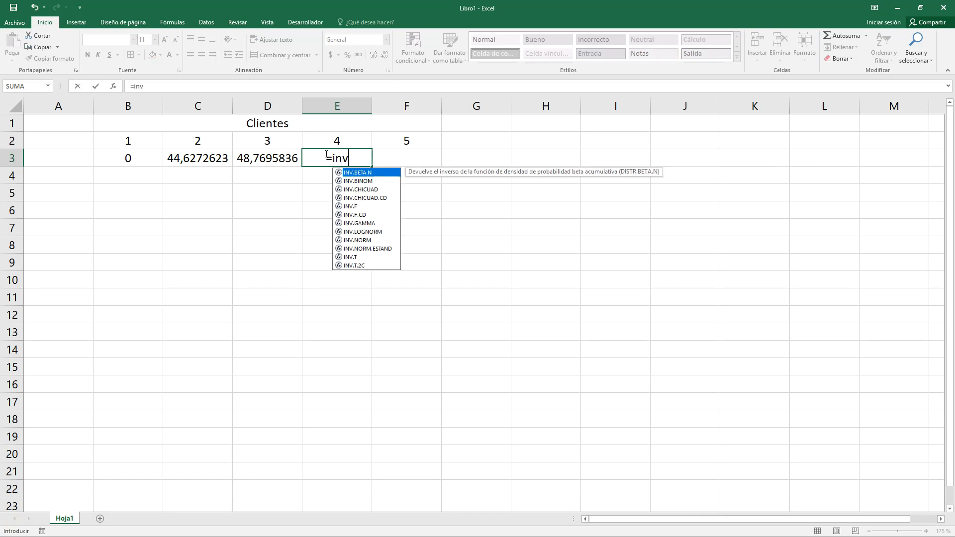
pyautogui.write('.b')
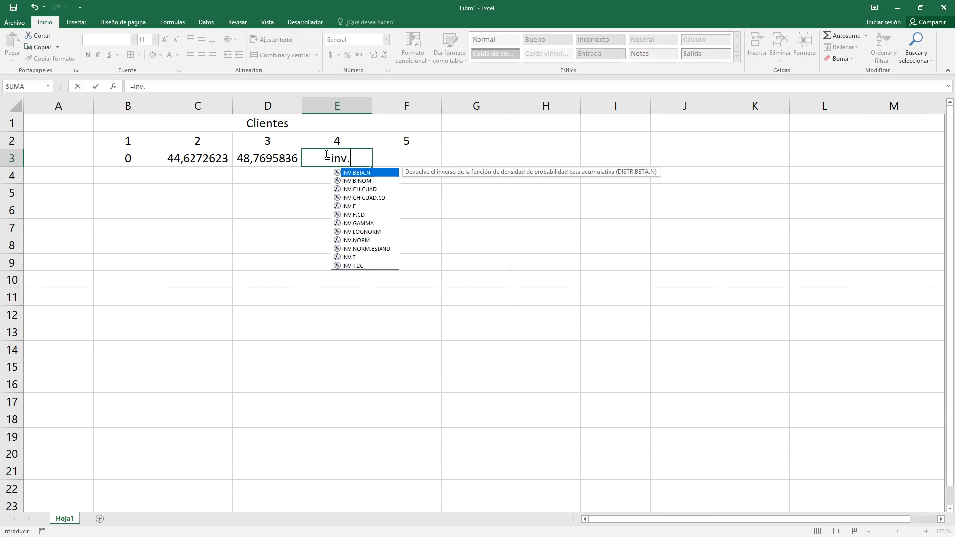
pyautogui.doubleClick(348, 172)
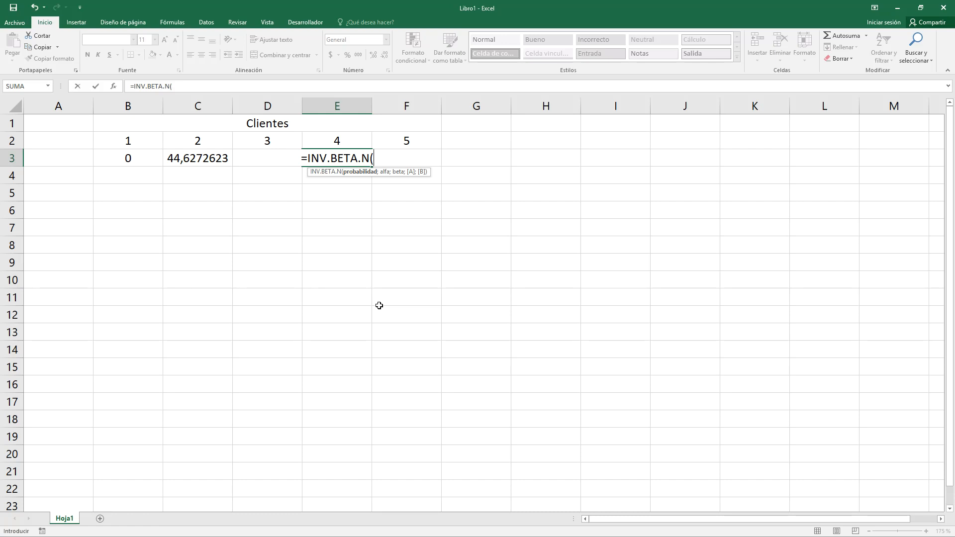
# Step: Complete the INV.BETA.N function in cell E3 with the arguments ALEATORIO();3;4;0;7
pyautogui.write('al')
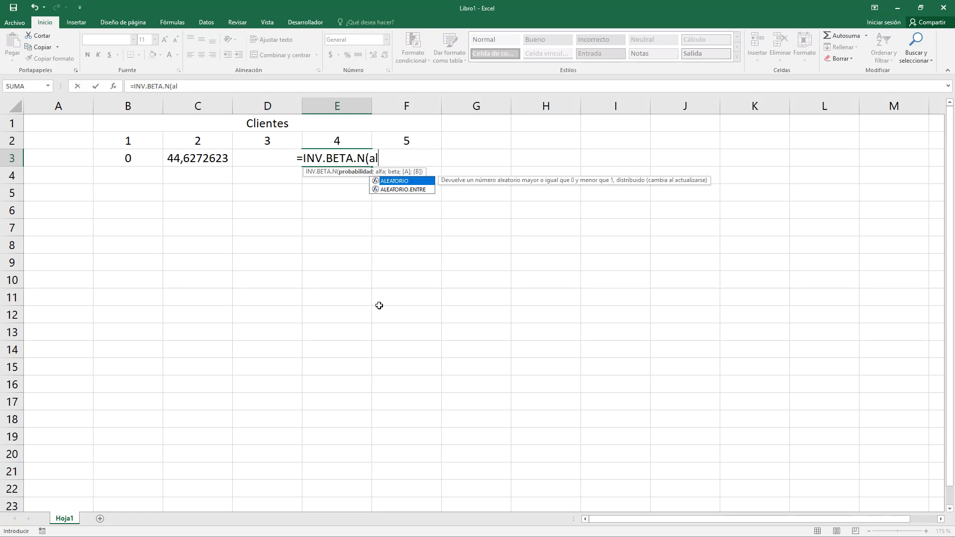
pyautogui.doubleClick(391, 182)
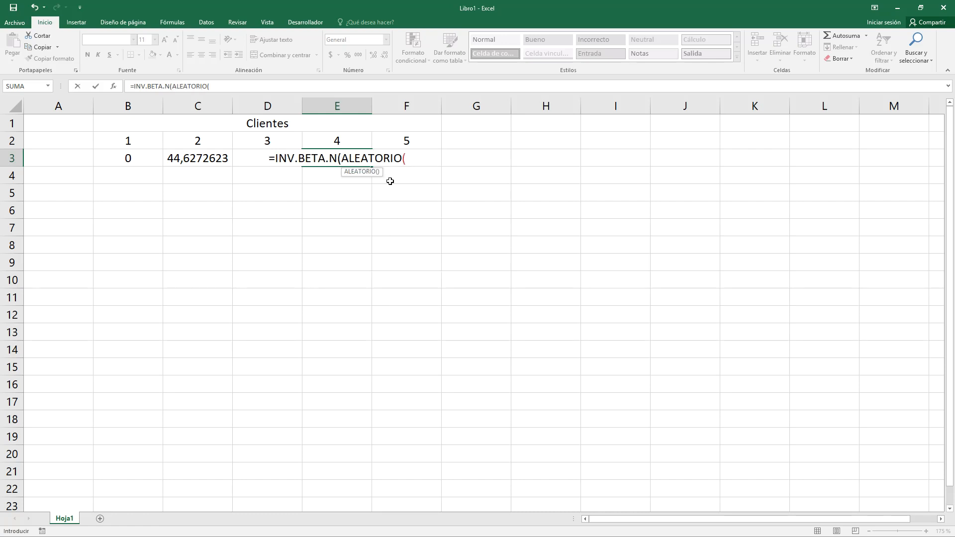
pyautogui.write(');')
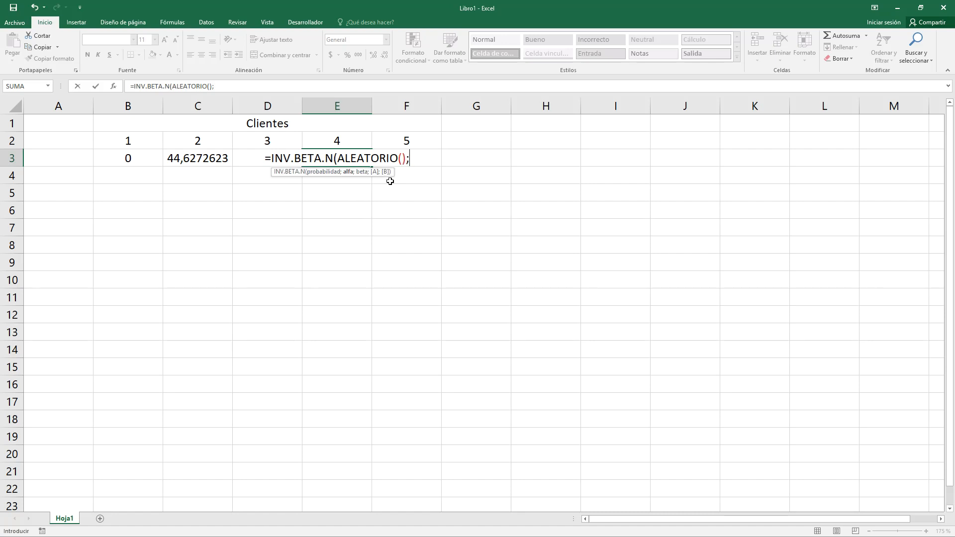
pyautogui.write('3;')
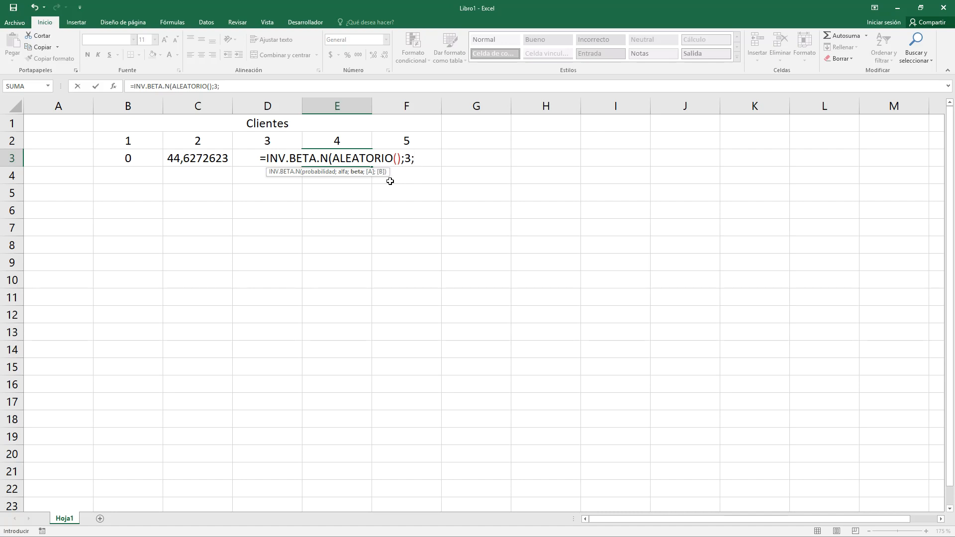
pyautogui.write('4;')
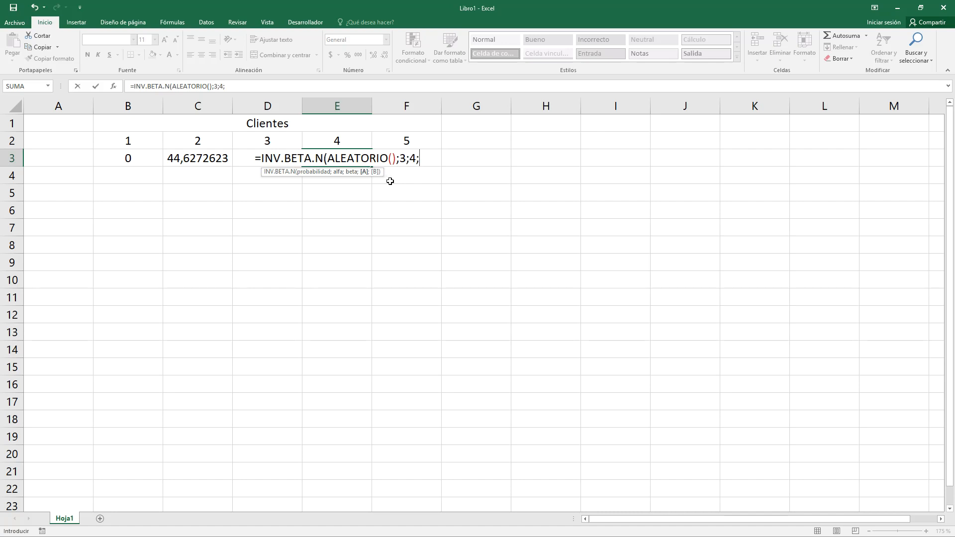
pyautogui.write('0;')
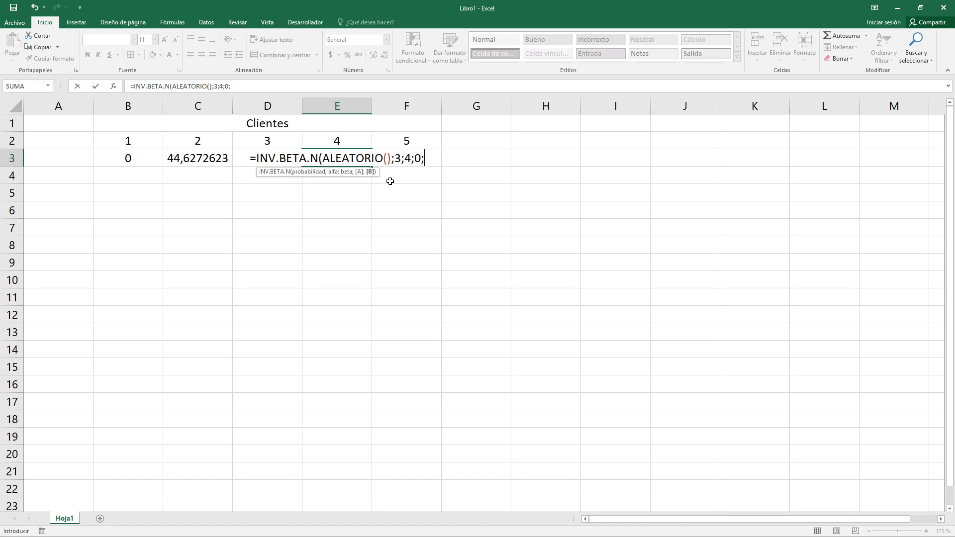
pyautogui.write('7)')
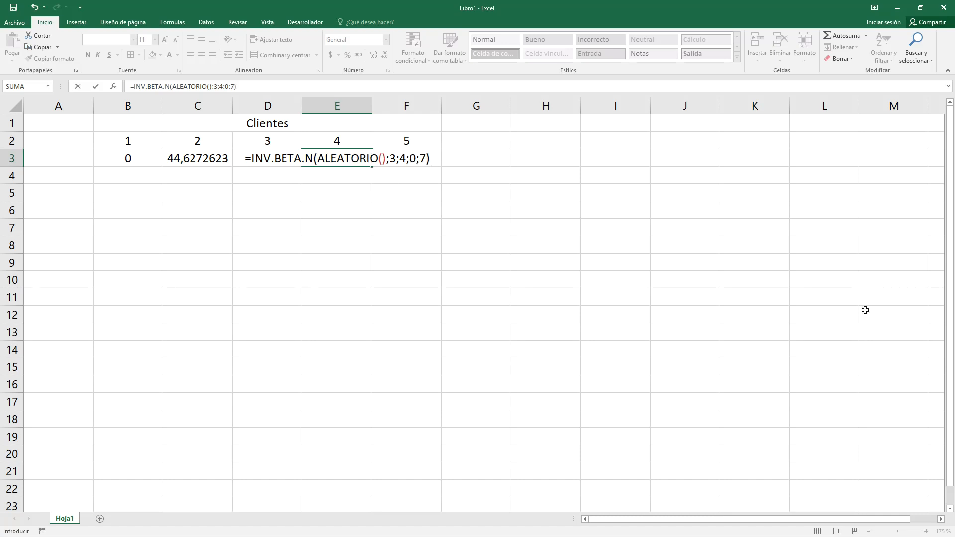
# Step: Check the Word exercise statement, add D3 to the fourth client's arrival formula in cell E3, and review the resulting arrival times
pyautogui.hotkey('alt', 'Tab')
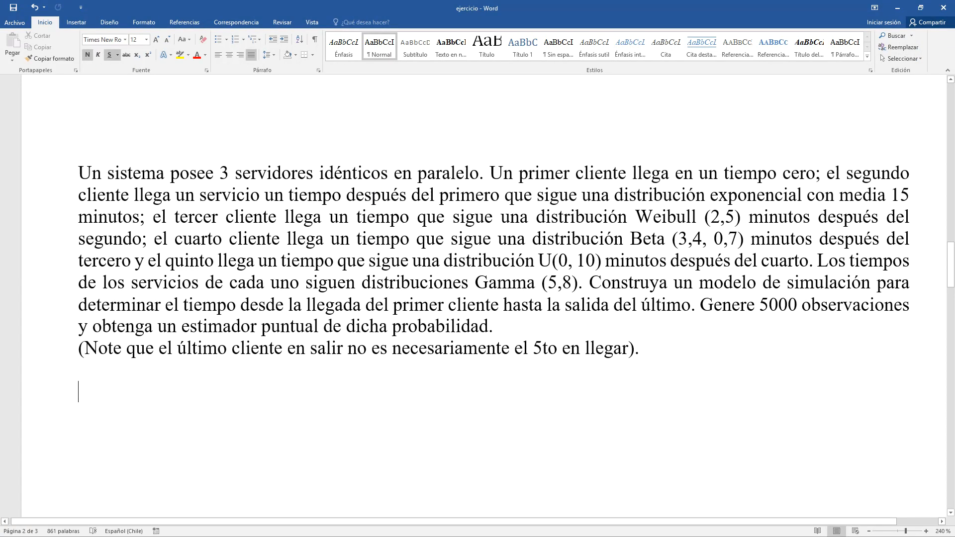
pyautogui.hotkey('alt', 'Tab')
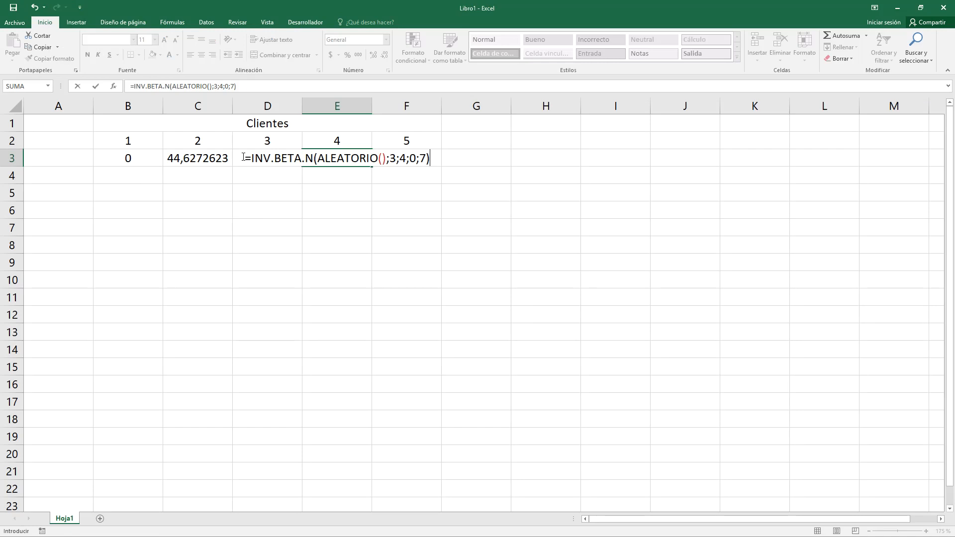
pyautogui.click(248, 87)
pyautogui.write('+')
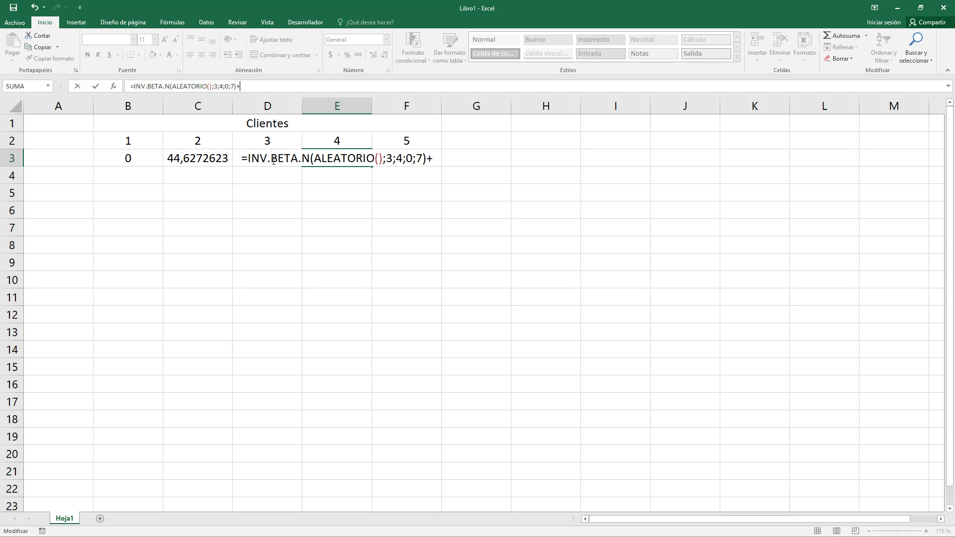
pyautogui.write('D3')
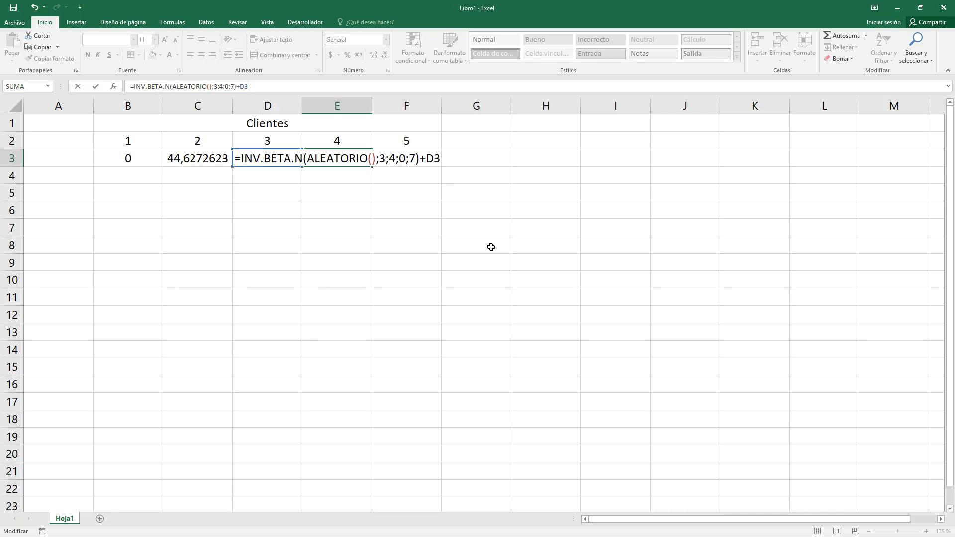
pyautogui.press('Return')
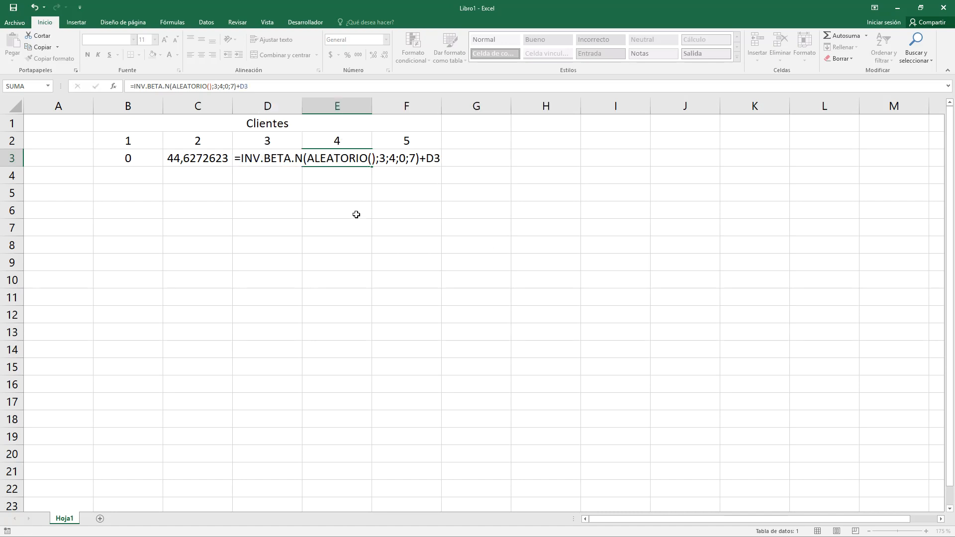
pyautogui.click(336, 159)
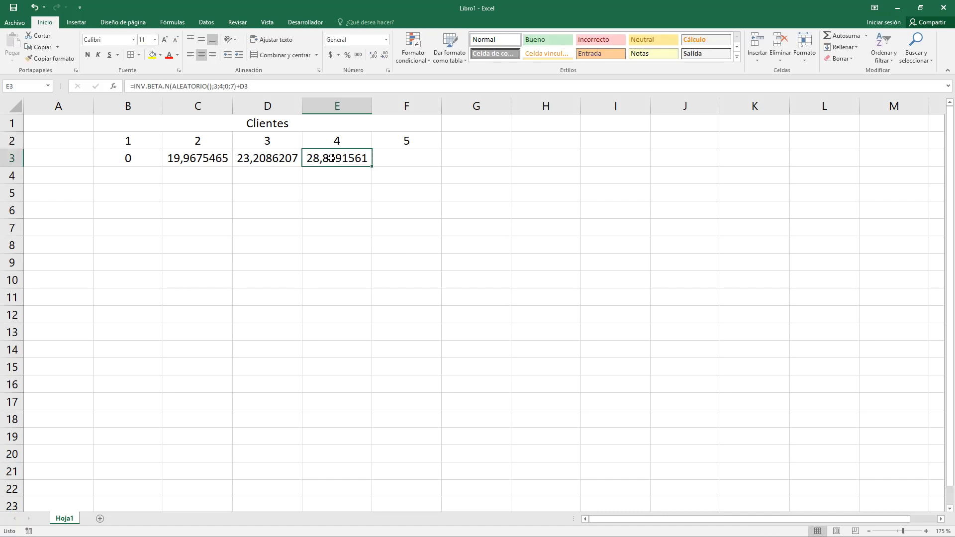
pyautogui.click(195, 158)
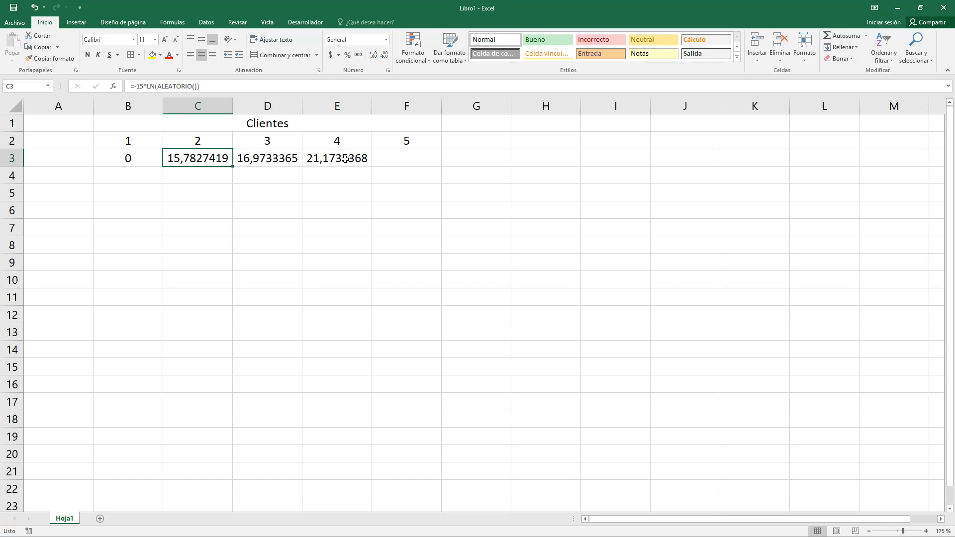
pyautogui.click(325, 193)
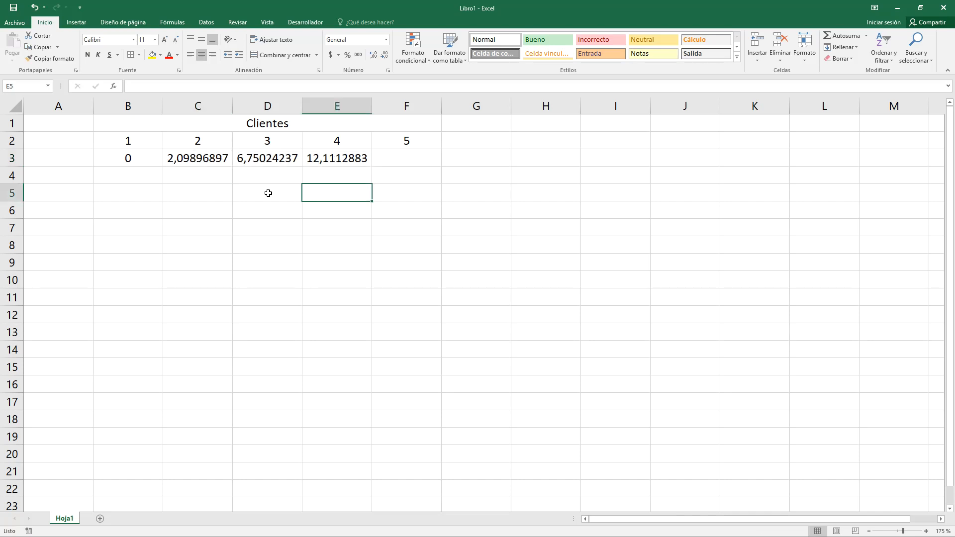
# Step: Try =ALEATORIO.ENTRE(0;10) as the fifth client's arrival formula in cell F3 and clear the cell
pyautogui.click(397, 158)
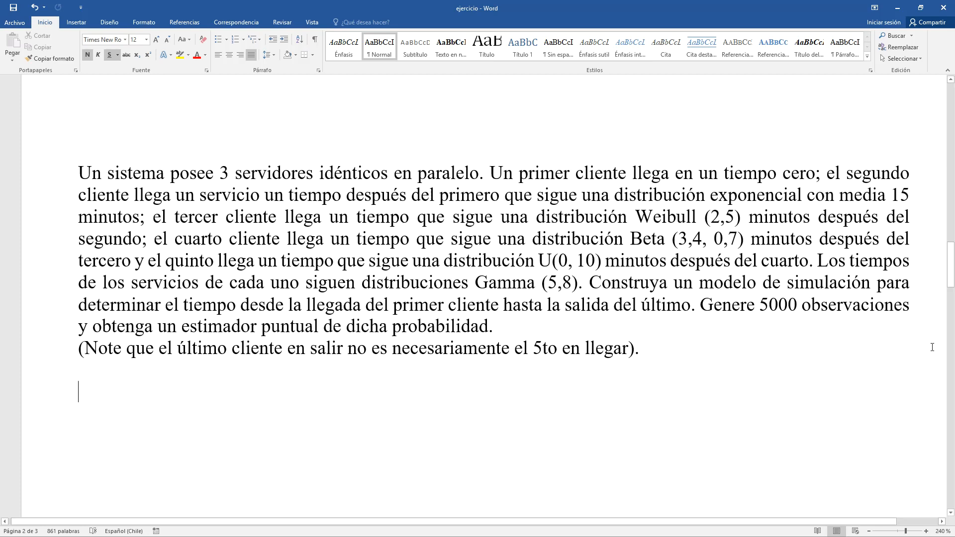
pyautogui.hotkey('alt', 'Tab')
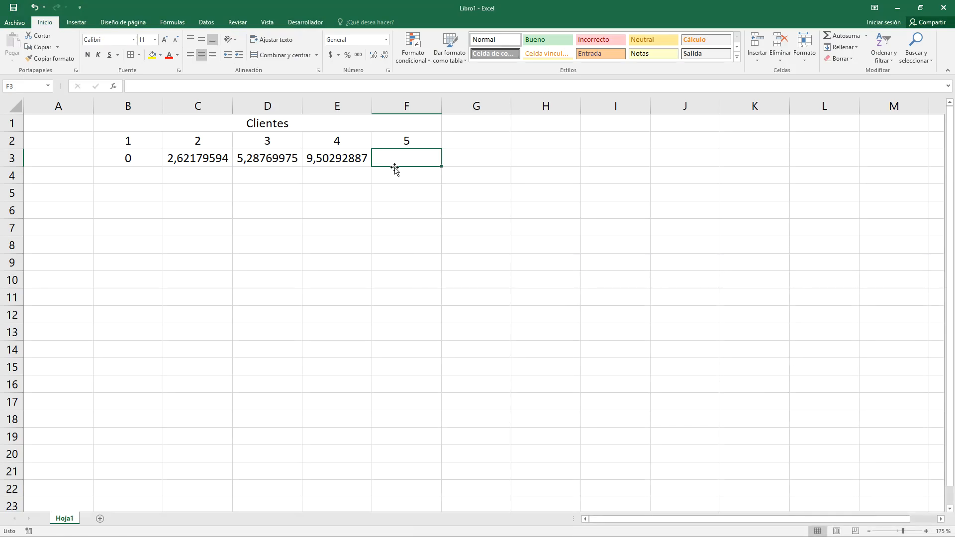
pyautogui.write('=al')
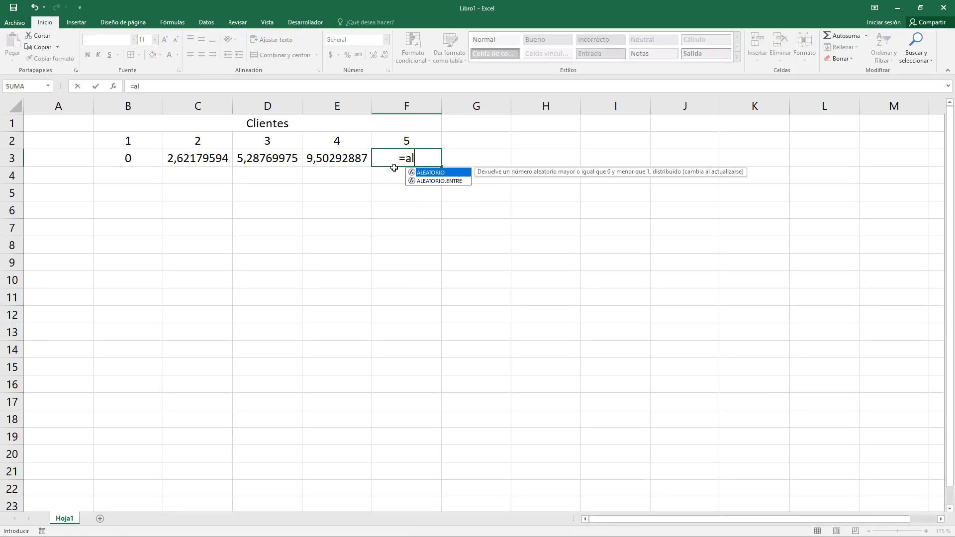
pyautogui.doubleClick(436, 181)
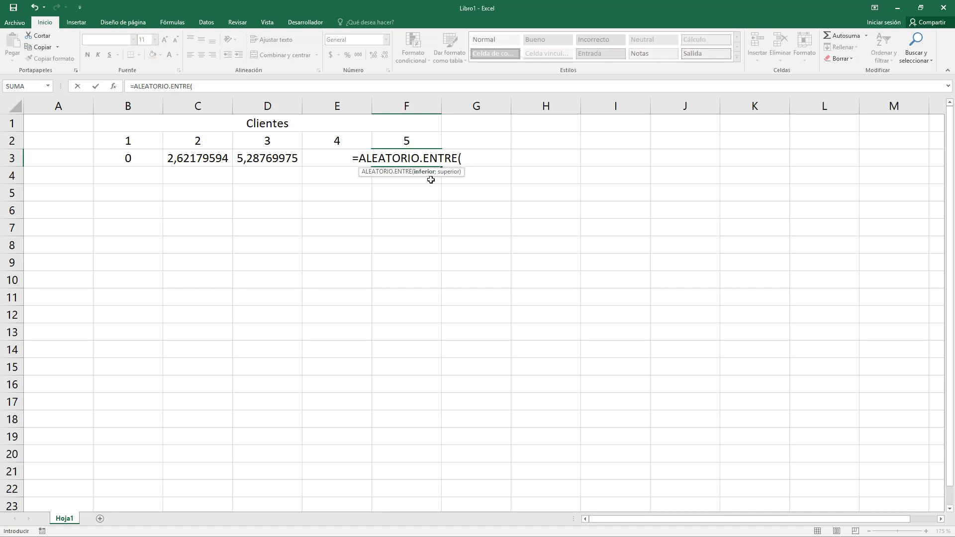
pyautogui.write('0;10)')
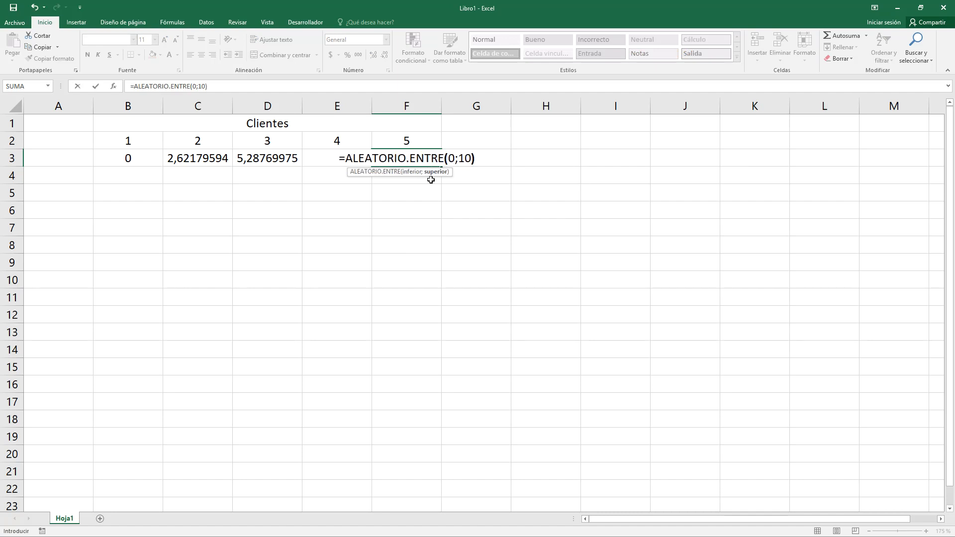
pyautogui.click(386, 204)
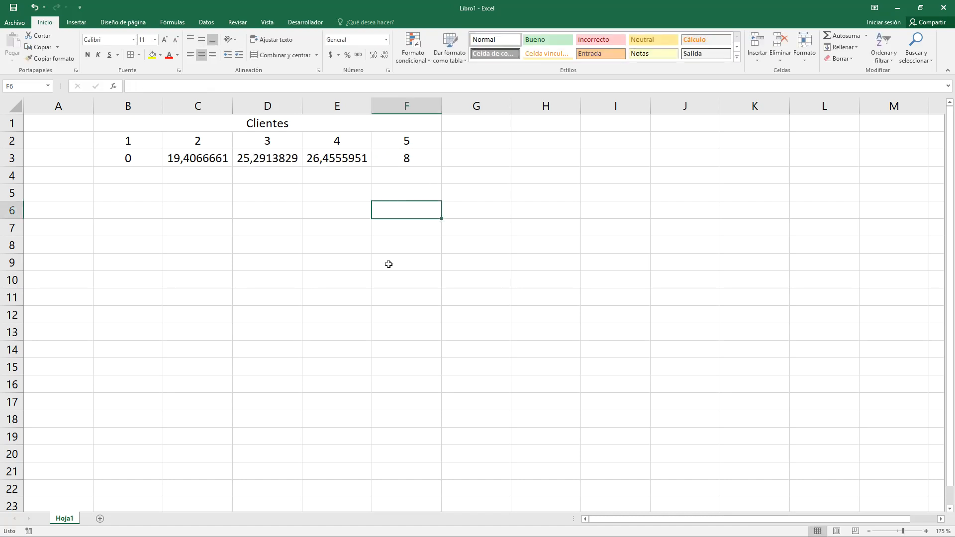
pyautogui.click(382, 159)
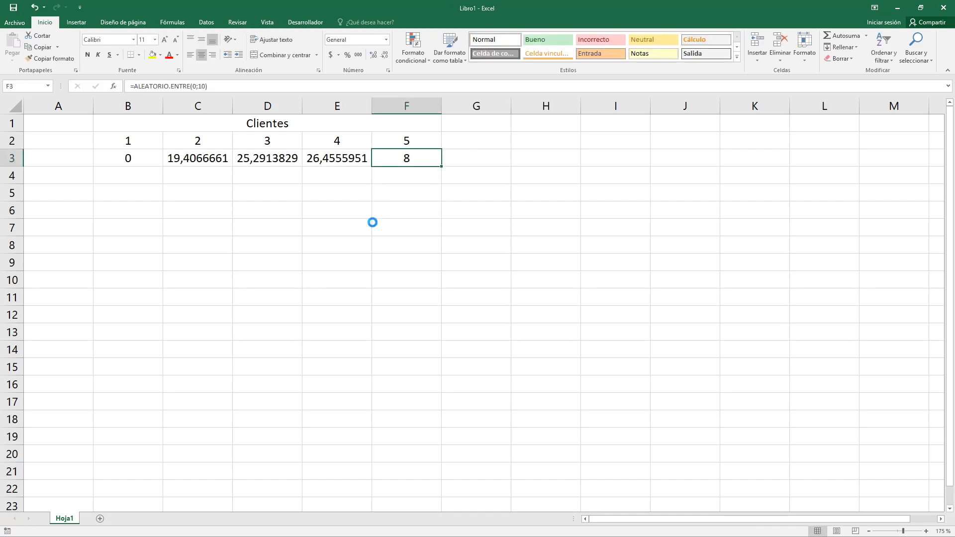
pyautogui.press('Delete')
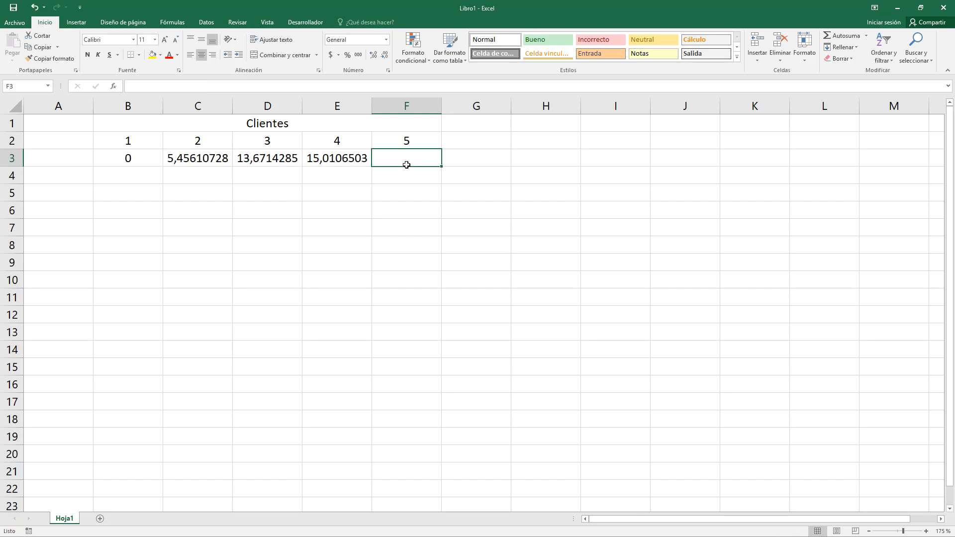
# Step: Enter =ALEATORIO.ENTRE(0;100000)/10000 in cell F3 to generate a fifth-client interval between 0 and 10 with decimals
pyautogui.write('=')
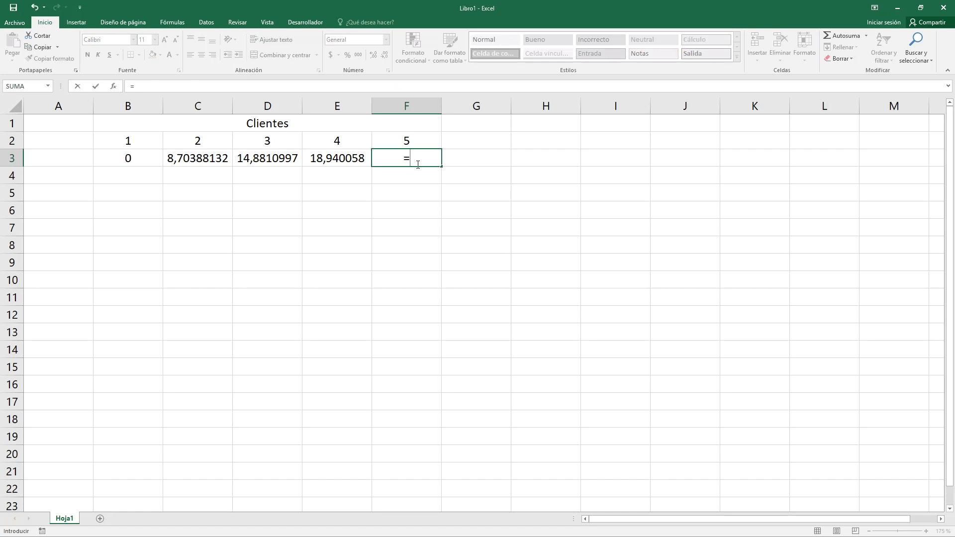
pyautogui.write('al')
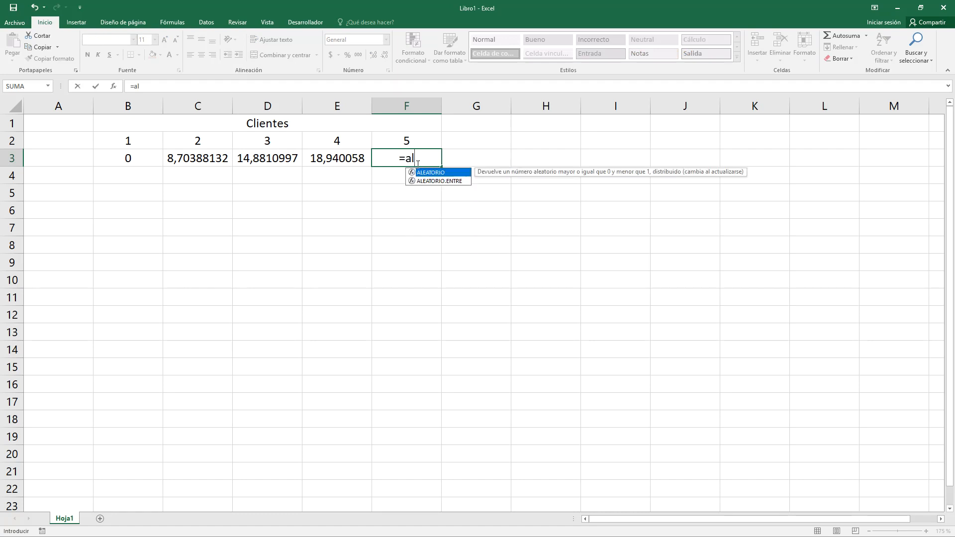
pyautogui.doubleClick(436, 181)
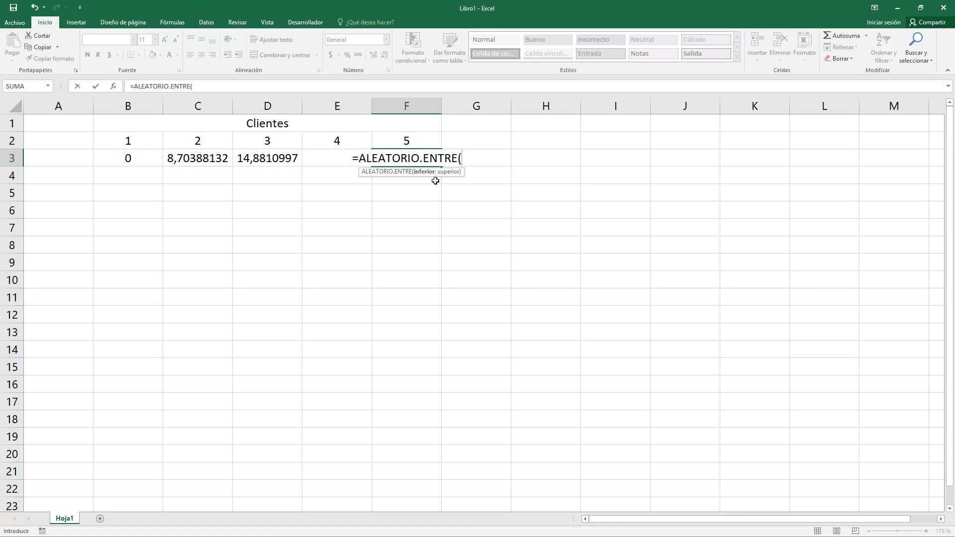
pyautogui.write('0;10')
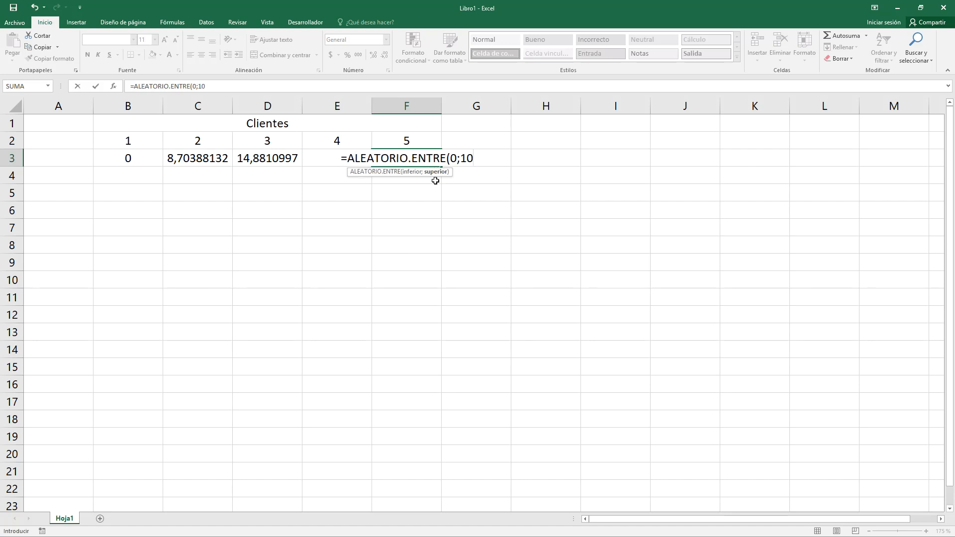
pyautogui.write('0')
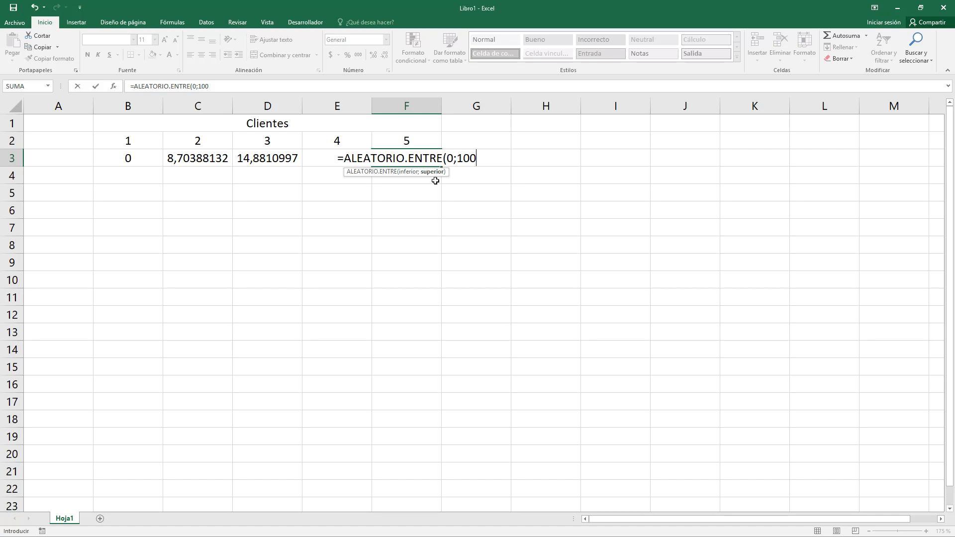
pyautogui.write('0')
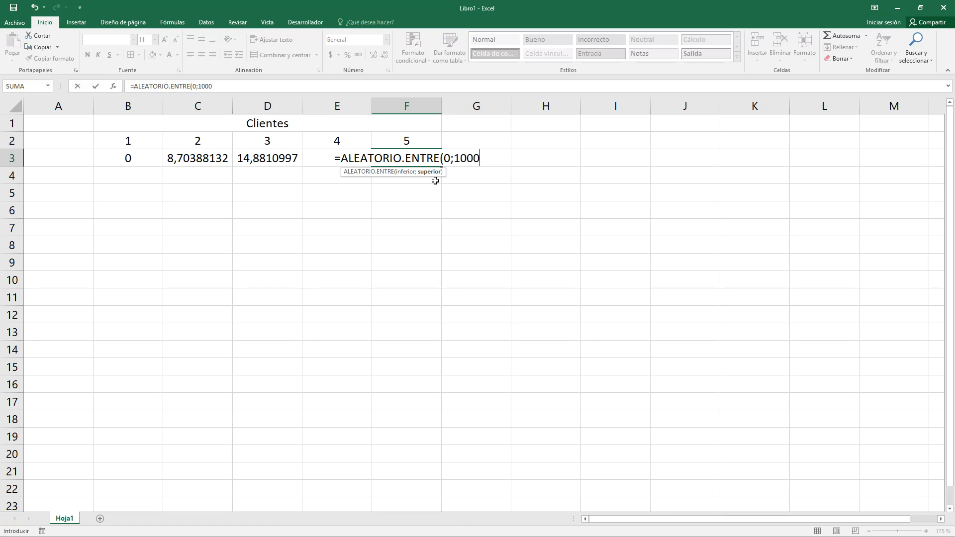
pyautogui.write('00')
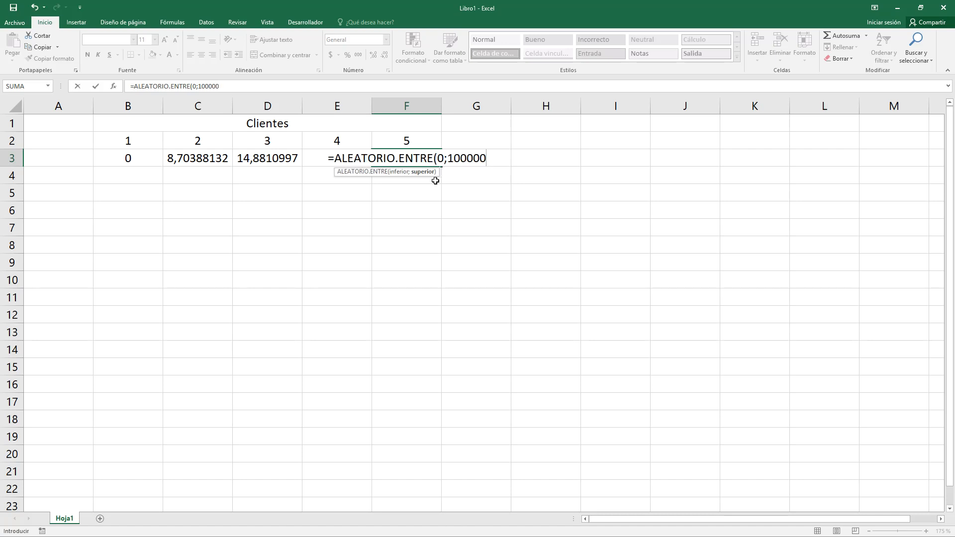
pyautogui.write(')')
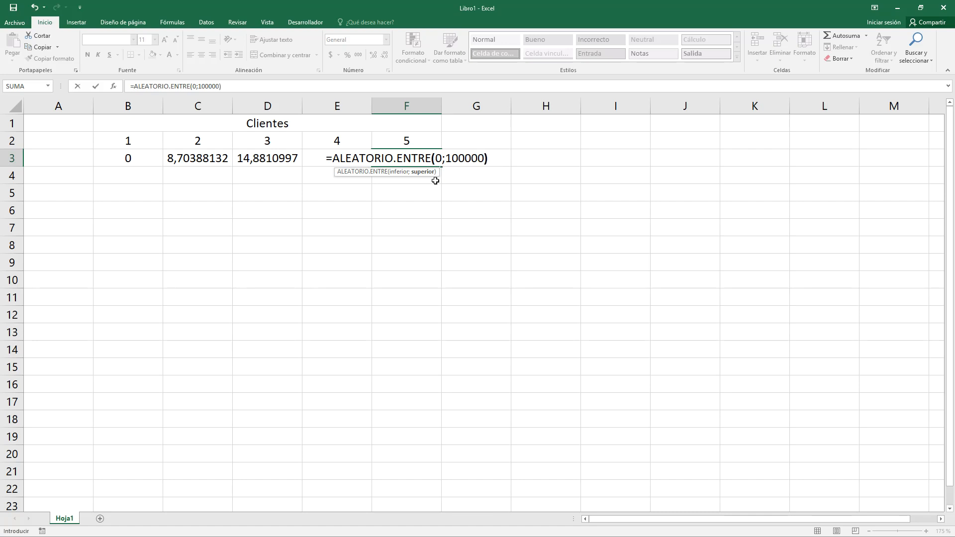
pyautogui.click(240, 86)
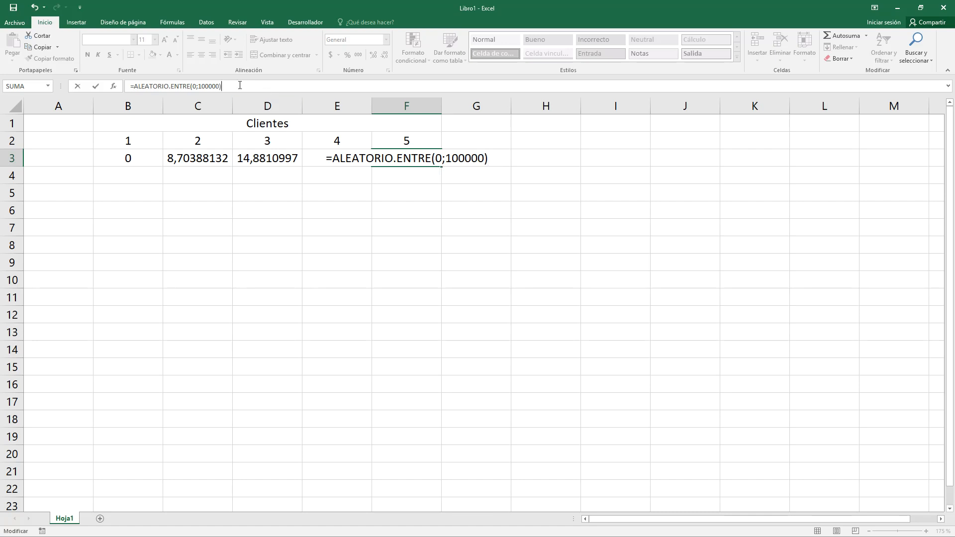
pyautogui.write('/10000')
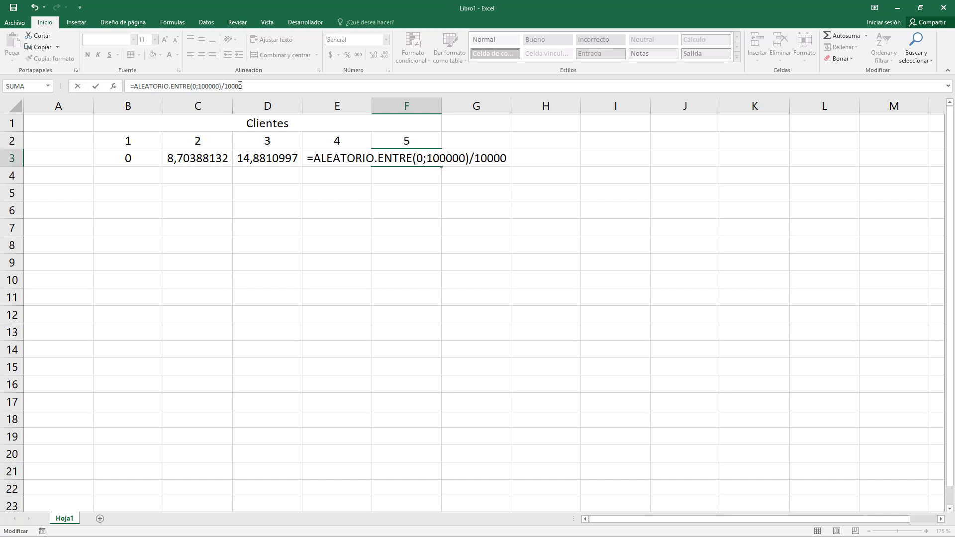
pyautogui.click(405, 261)
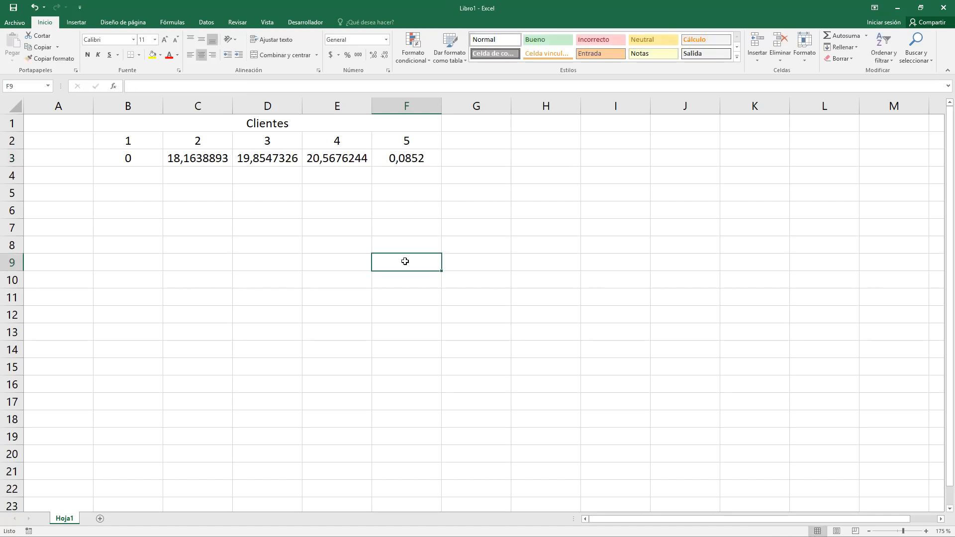
# Step: Recalculate the sheet repeatedly and examine the random decimal values generated in cell F3
pyautogui.click(403, 157)
pyautogui.doubleClick(420, 188)
pyautogui.click(422, 161)
pyautogui.click(428, 215)
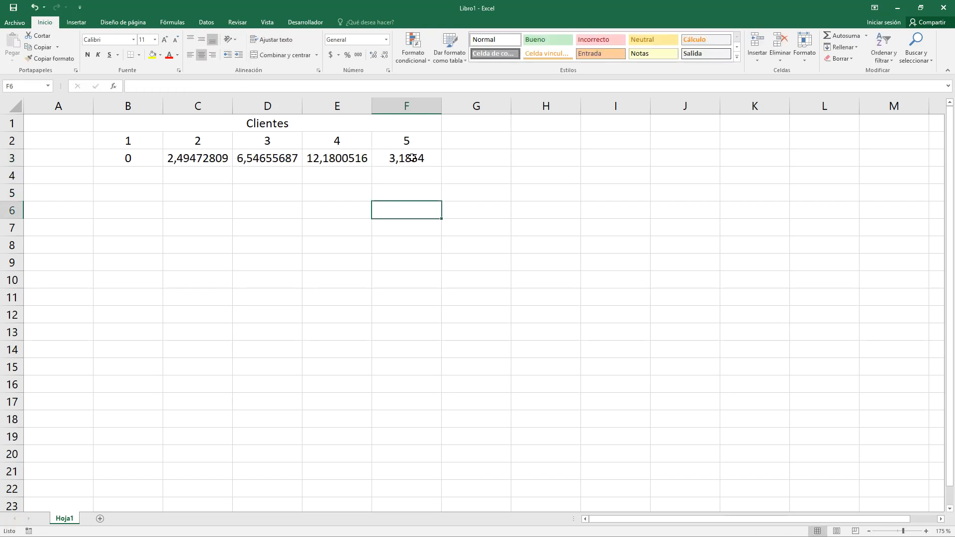
pyautogui.click(411, 159)
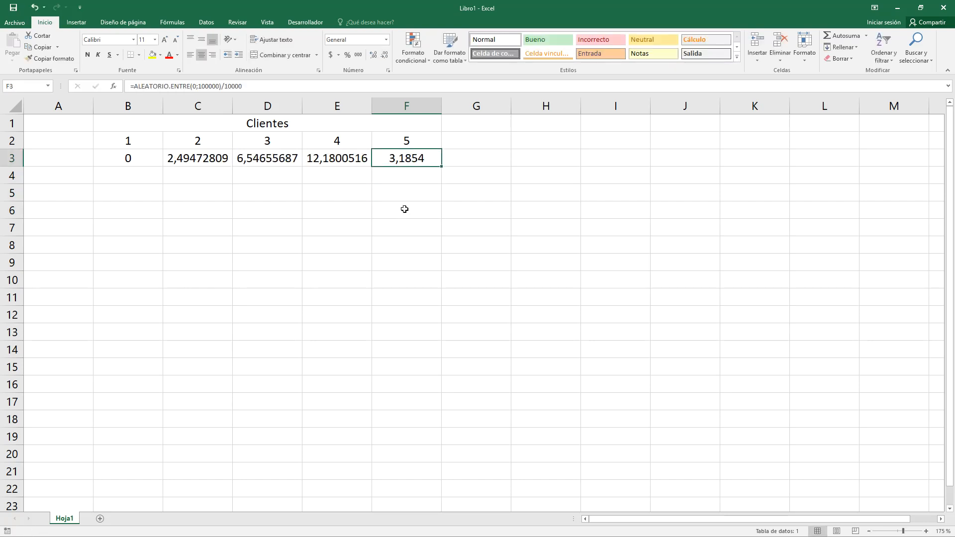
pyautogui.click(403, 209)
pyautogui.click(405, 161)
pyautogui.click(412, 188)
pyautogui.click(410, 158)
pyautogui.click(410, 196)
pyautogui.click(405, 155)
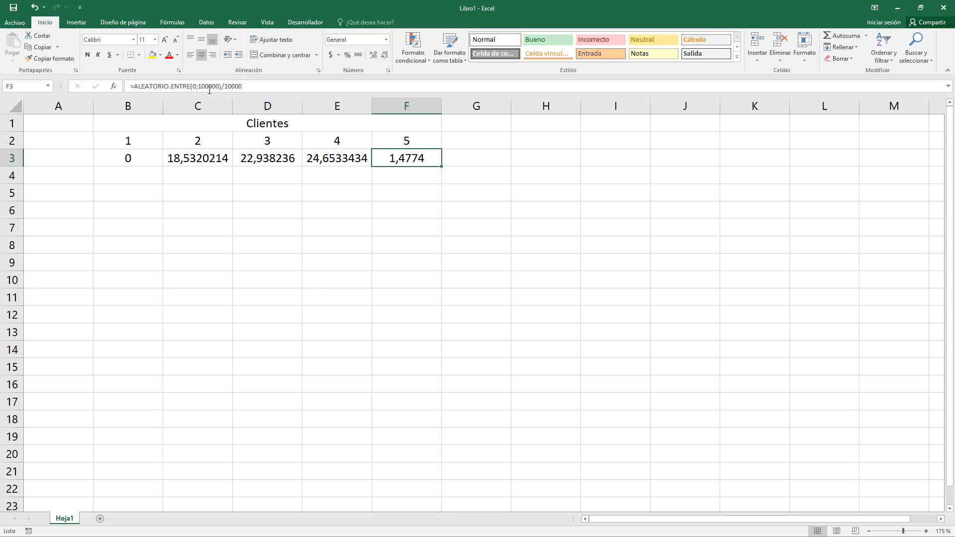
# Step: Inspect the range limits and divisor in the F3 formula and recalculate to compare F3 with the fourth client's arrival time
pyautogui.doubleClick(399, 158)
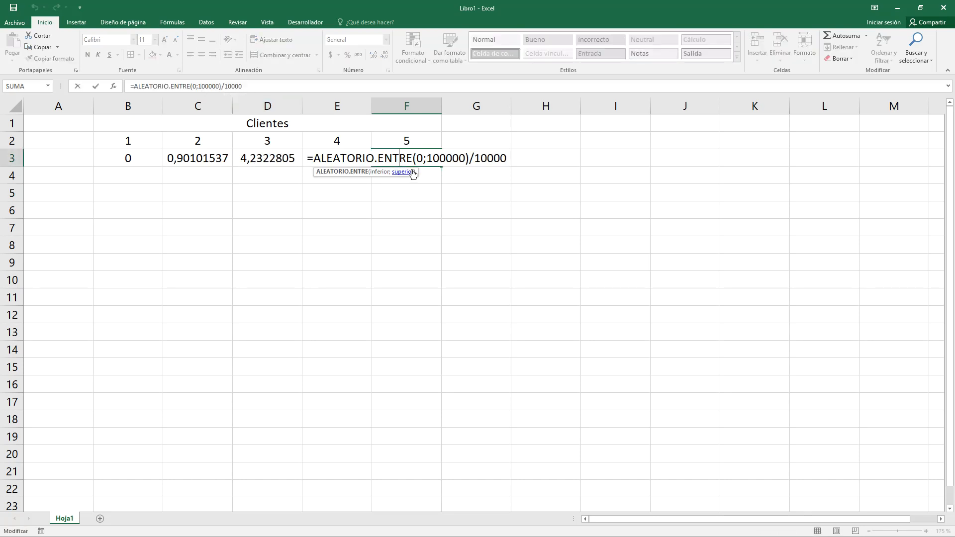
pyautogui.moveTo(439, 158); pyautogui.dragTo(462, 158)
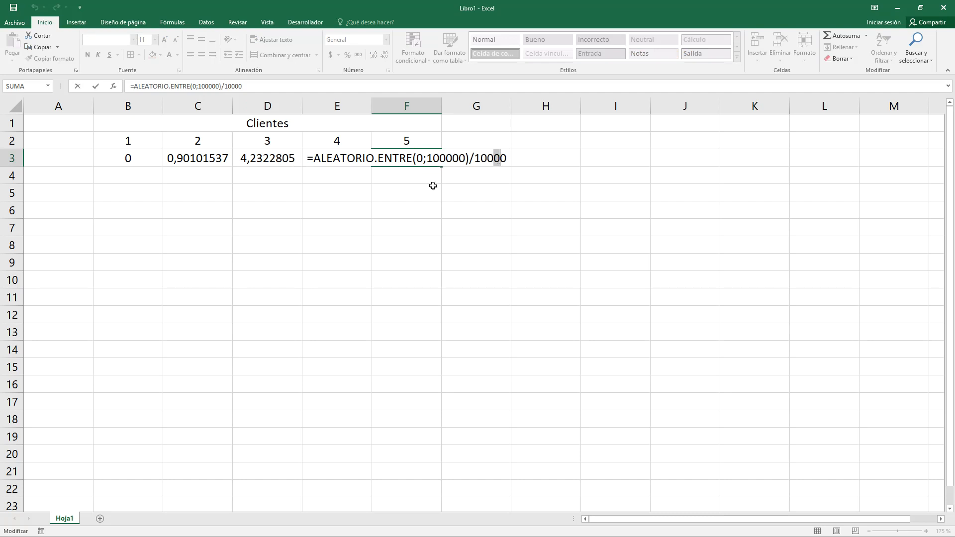
pyautogui.doubleClick(415, 214)
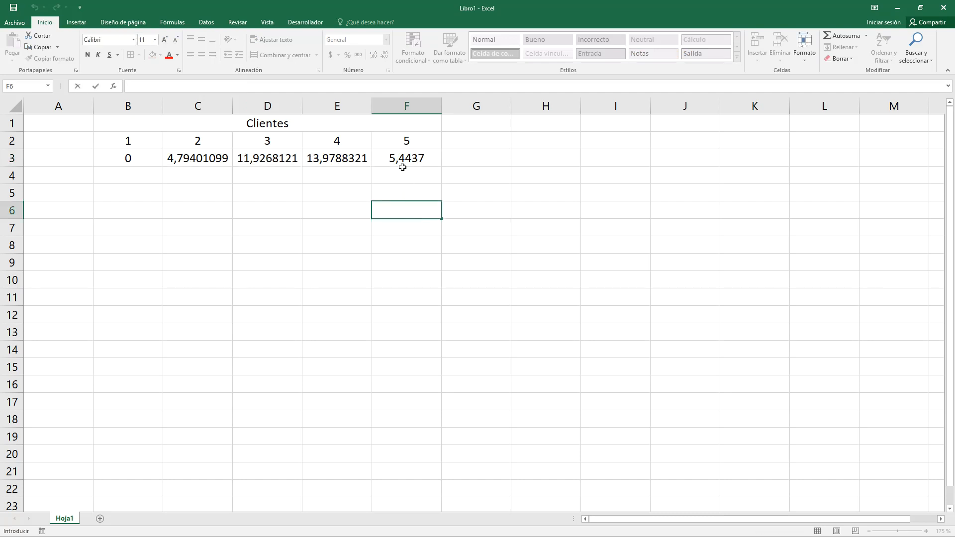
pyautogui.click(399, 158)
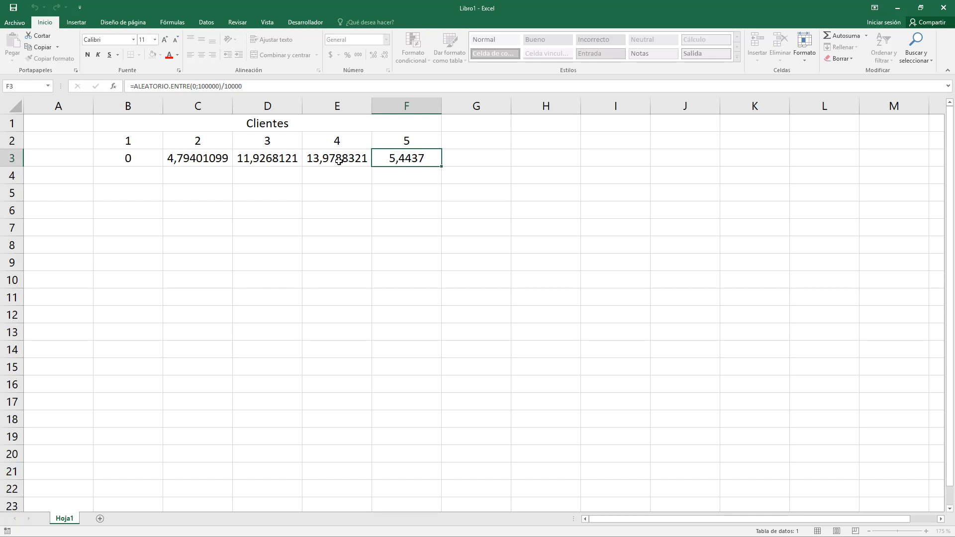
pyautogui.press('F9')
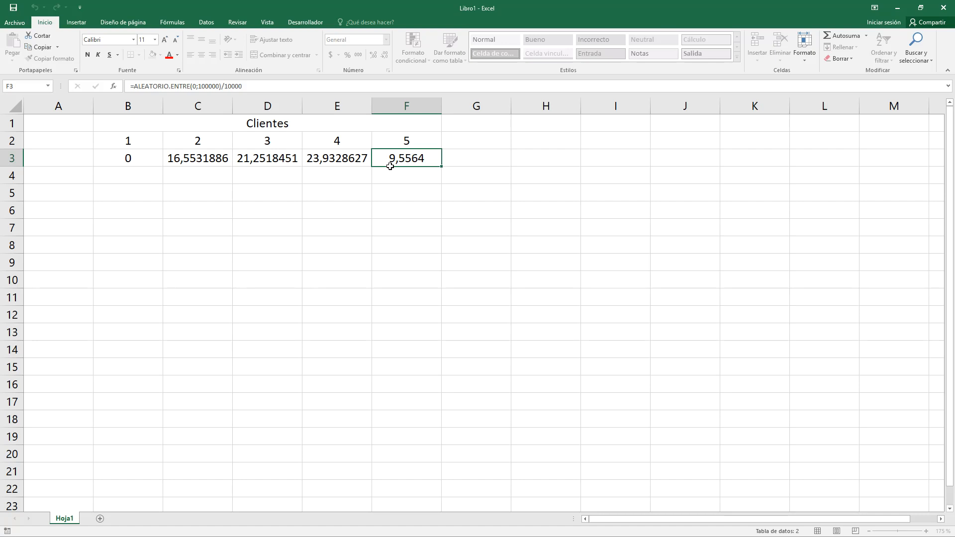
# Step: Add E3 to the start of the F3 formula, making it =E3 + ALEATORIO.ENTRE(0;100000)/10000, so the fifth arrival follows the fourth
pyautogui.doubleClick(407, 161)
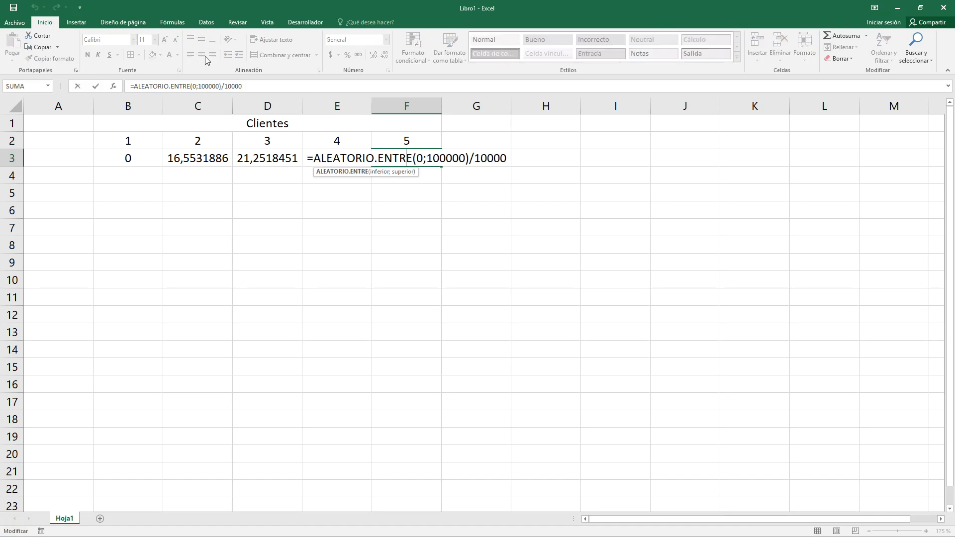
pyautogui.click(133, 86)
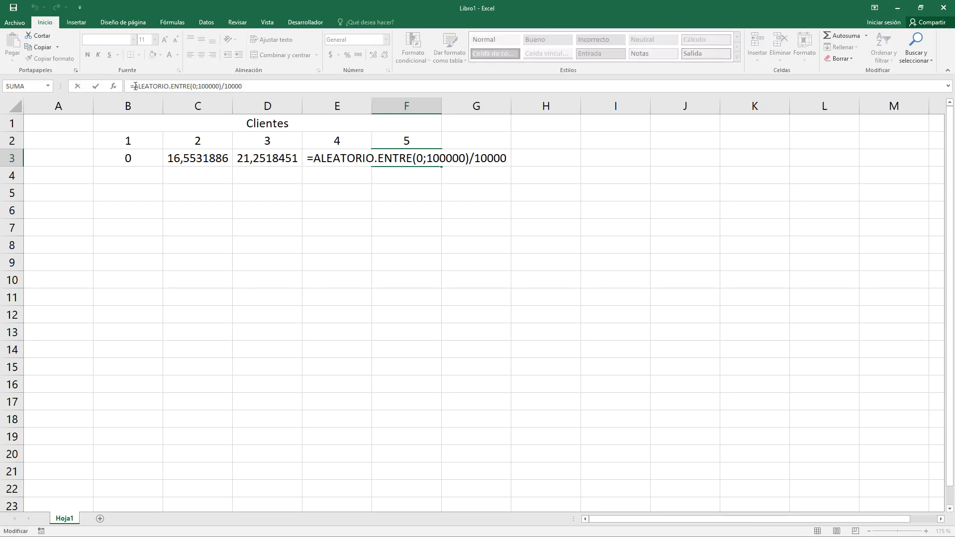
pyautogui.write('e')
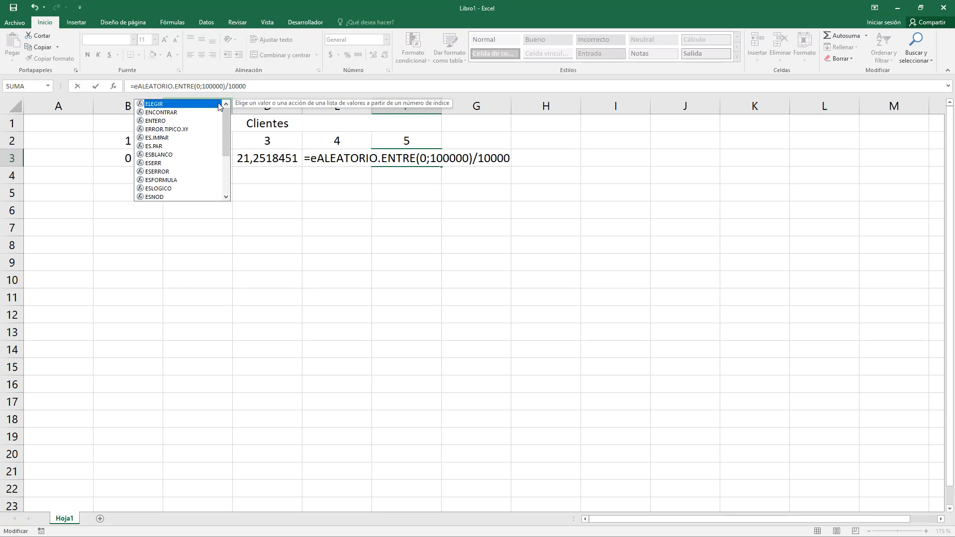
pyautogui.write('3 +')
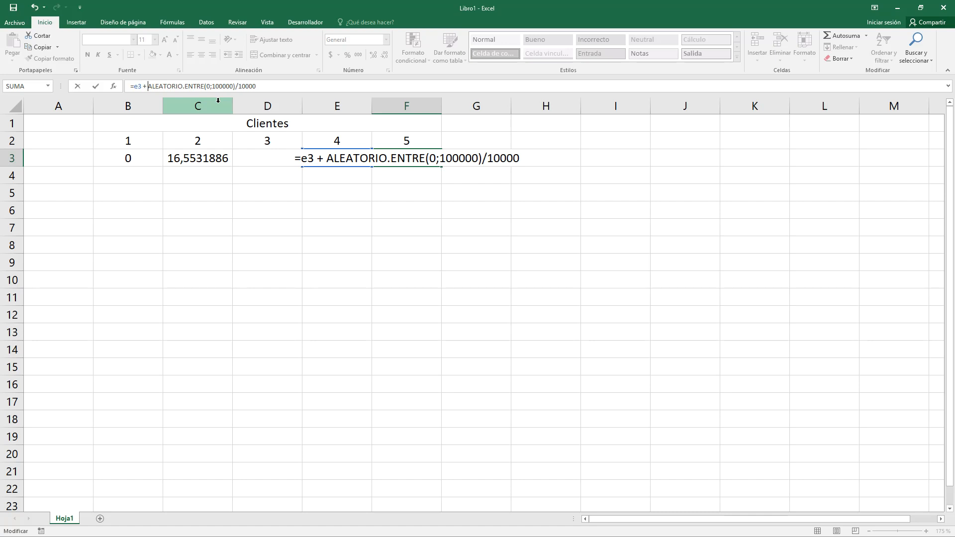
pyautogui.hotkey('ctrl', 'Return')
pyautogui.click(424, 231)
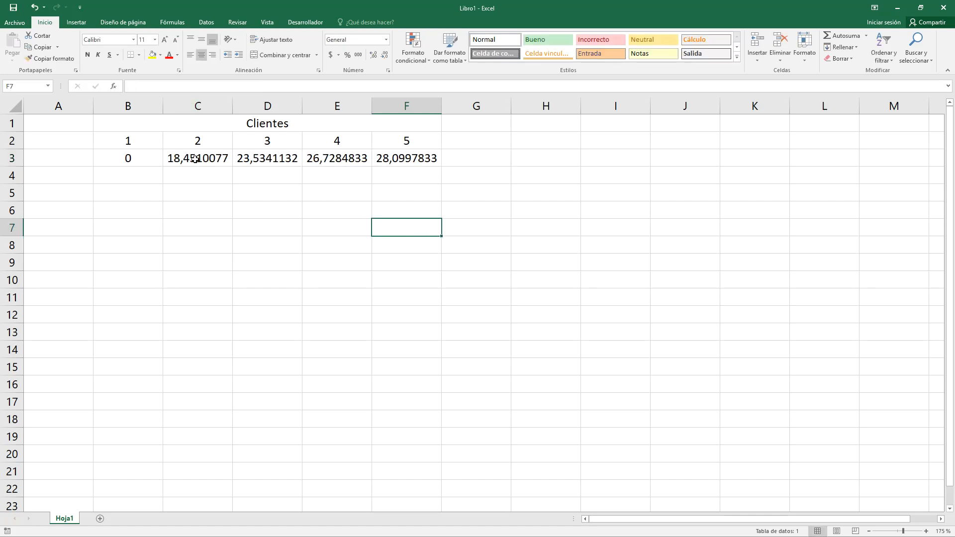
# Step: Examine the arrival times in B3:F3 and the formula behind each client's value
pyautogui.moveTo(143, 158); pyautogui.dragTo(422, 160)
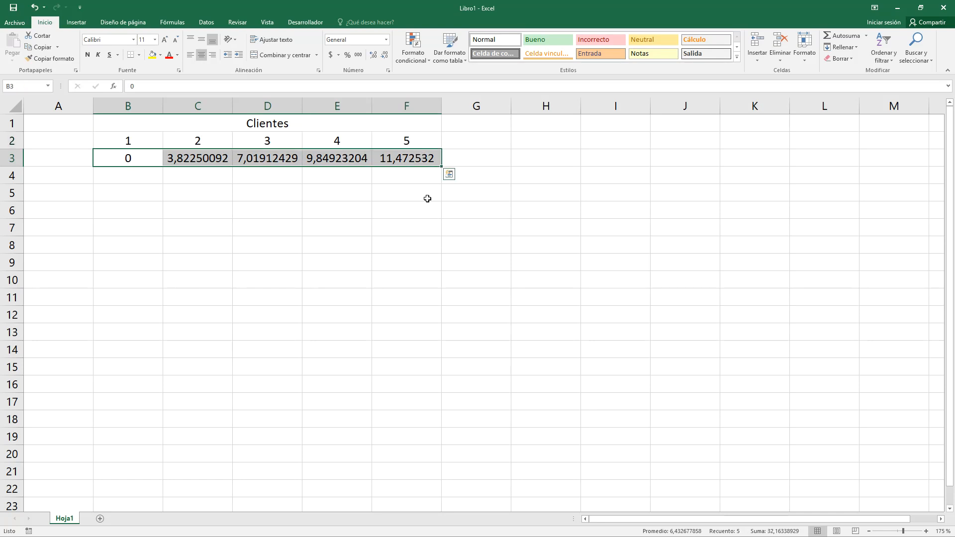
pyautogui.click(422, 221)
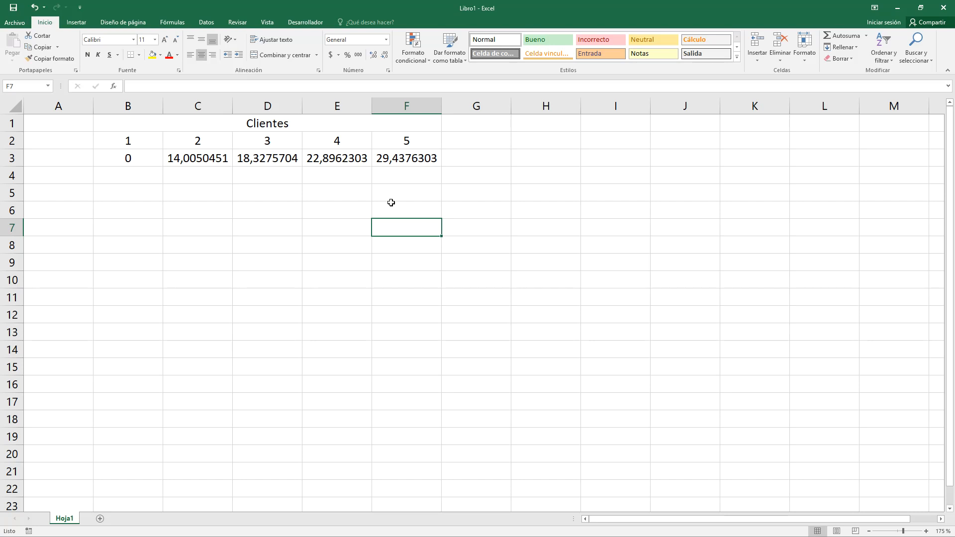
pyautogui.click(137, 159)
pyautogui.click(189, 155)
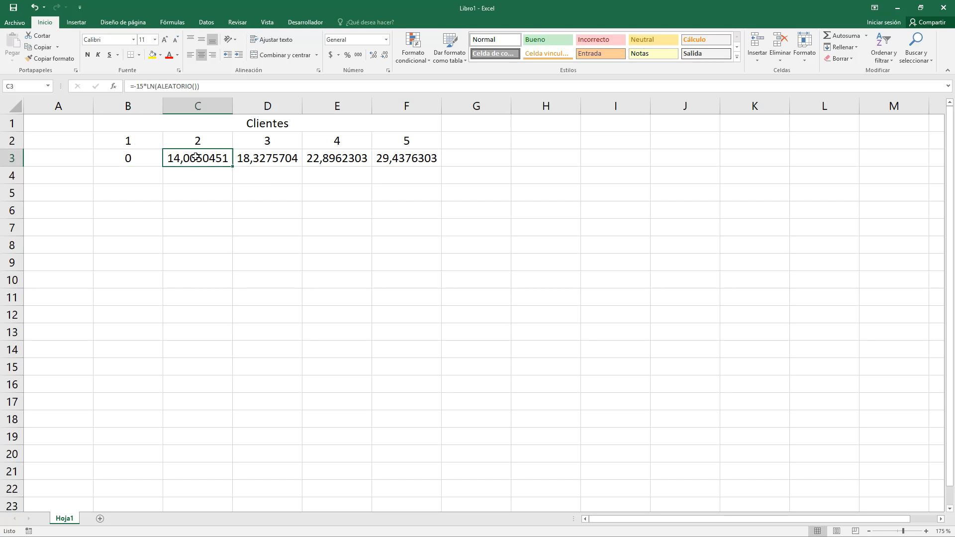
pyautogui.click(251, 156)
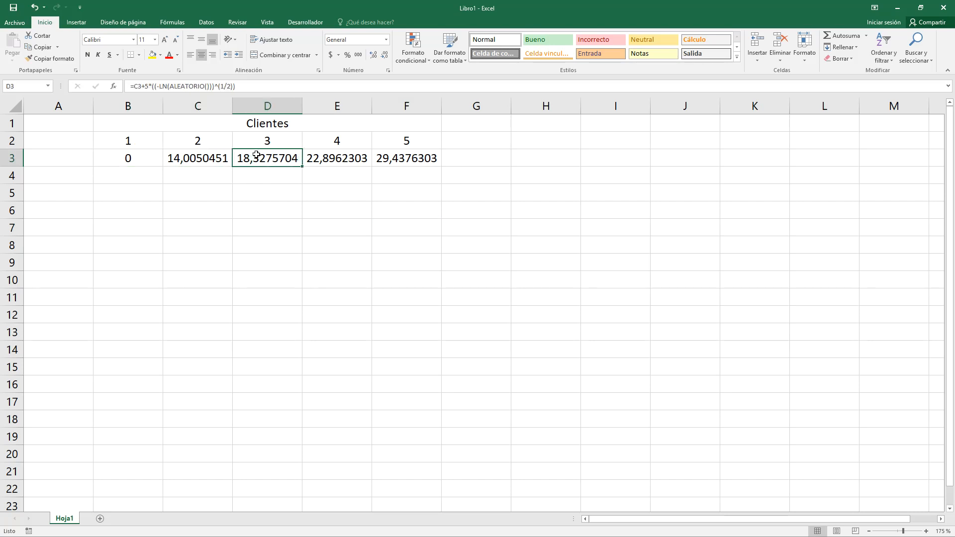
pyautogui.click(322, 156)
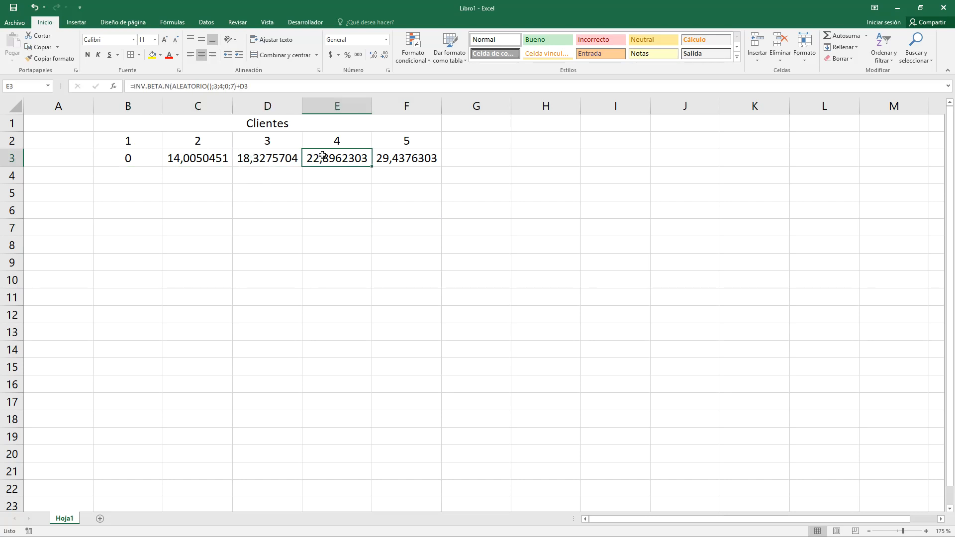
pyautogui.click(398, 156)
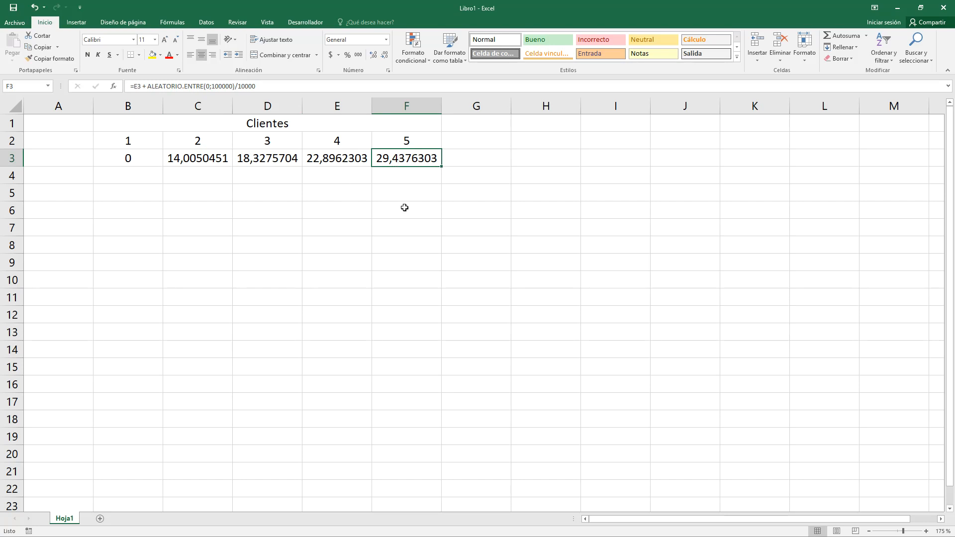
# Step: Narrow columns B to F to one equal width and review each client's arrival time in rows 2 and 3
pyautogui.moveTo(131, 106); pyautogui.dragTo(359, 98)
pyautogui.click(430, 147)
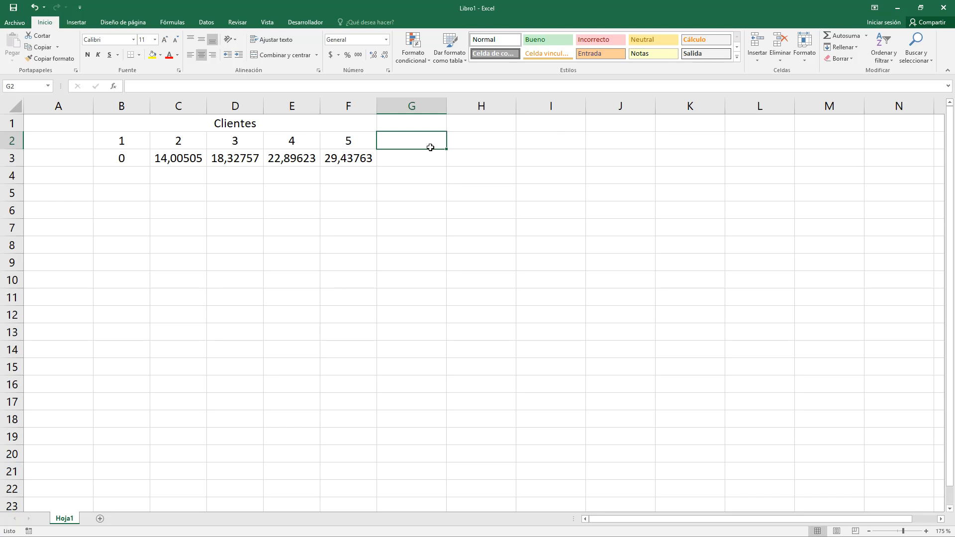
pyautogui.moveTo(195, 141); pyautogui.dragTo(243, 158)
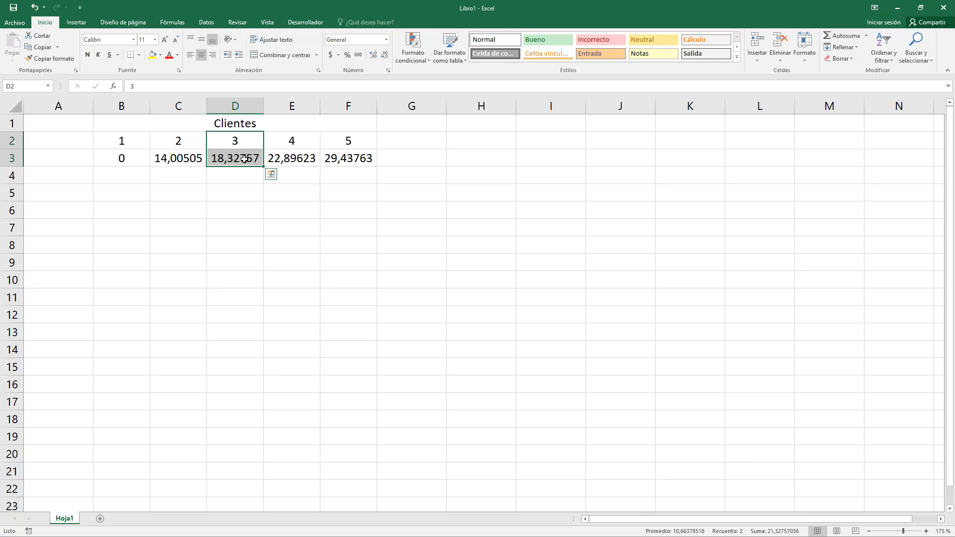
pyautogui.moveTo(286, 143); pyautogui.dragTo(292, 155)
pyautogui.moveTo(347, 143); pyautogui.dragTo(352, 154)
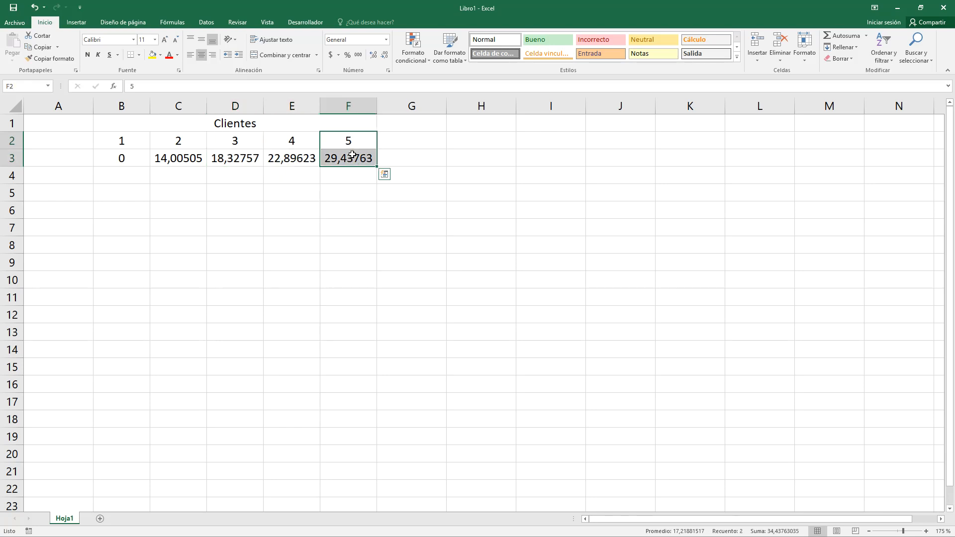
pyautogui.moveTo(132, 138); pyautogui.dragTo(357, 157)
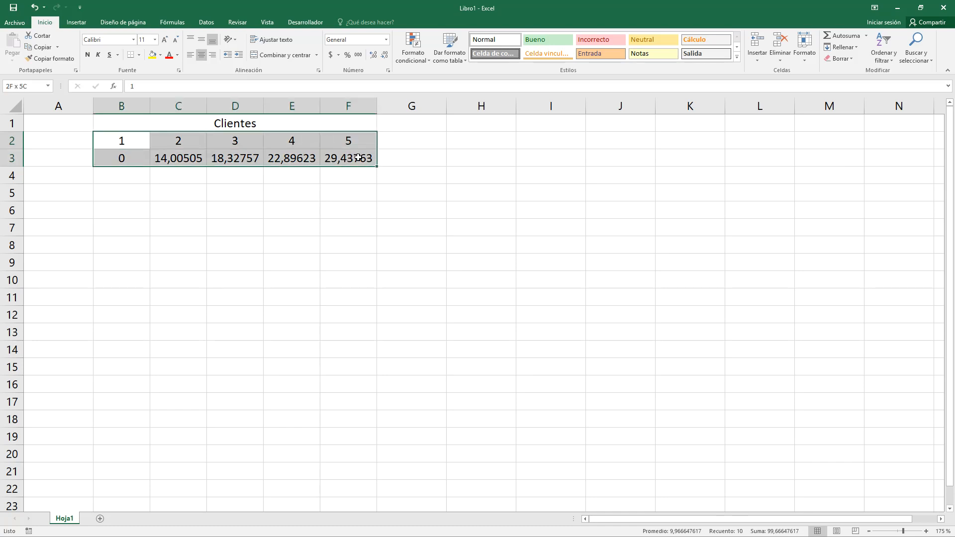
# Step: Extend the merged header above the arrival times to read "Clientes llegadas"
pyautogui.doubleClick(263, 121)
pyautogui.write('llegadas')
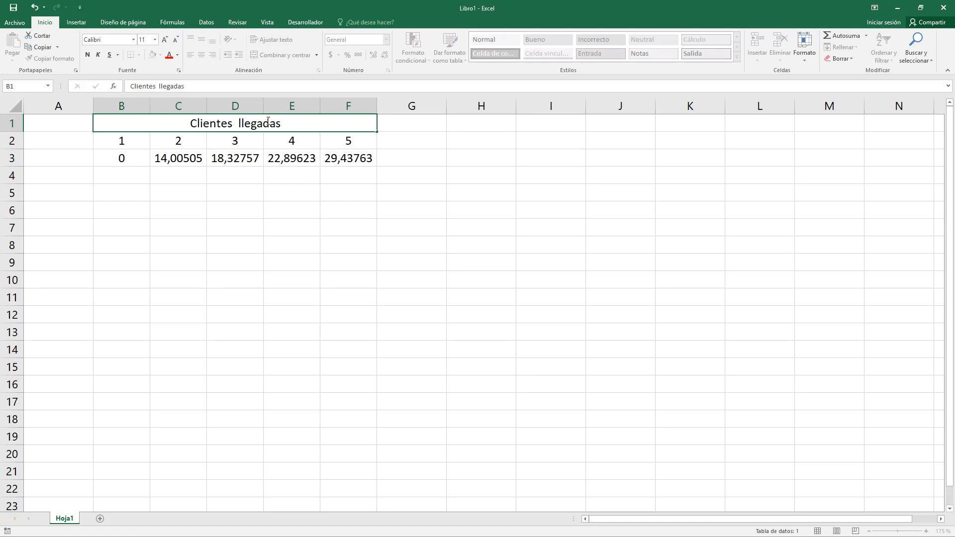
pyautogui.click(383, 225)
# Step: Merge and center H1:L1 for a second table header and number the clients 1 to 5 in H2:L2
pyautogui.moveTo(448, 127); pyautogui.dragTo(761, 125)
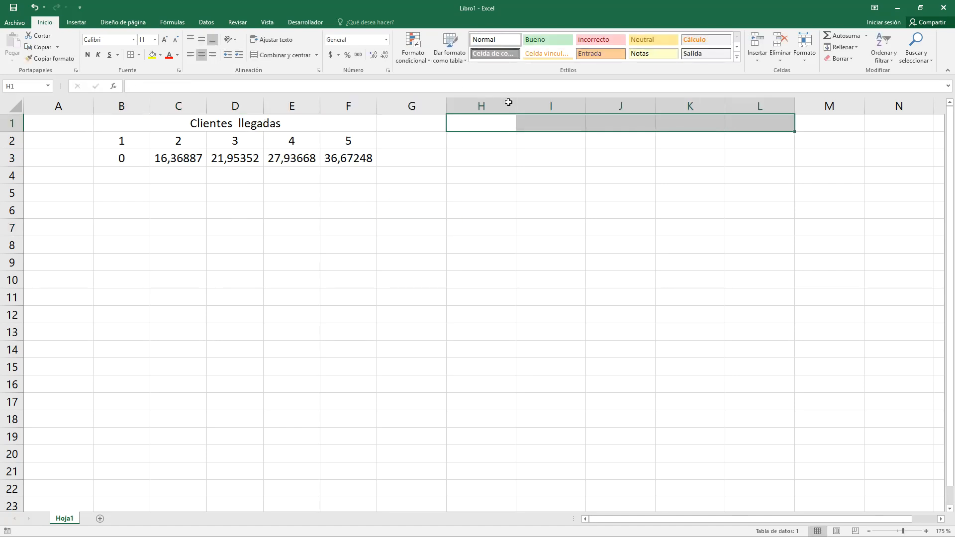
pyautogui.click(291, 55)
pyautogui.click(480, 144)
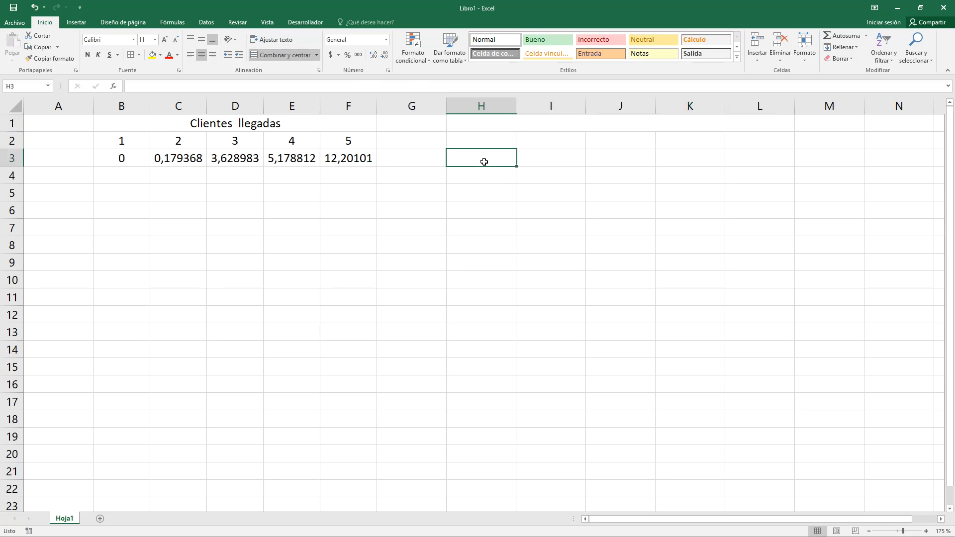
pyautogui.write('1')
pyautogui.press('Tab')
pyautogui.write('2')
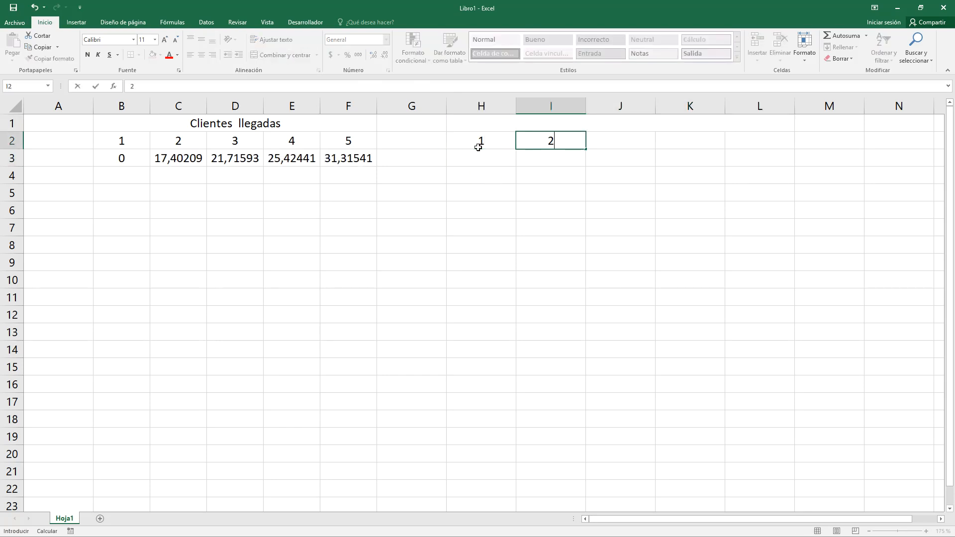
pyautogui.press('Tab')
pyautogui.write('3')
pyautogui.press('Tab')
pyautogui.write('4')
pyautogui.press('Tab')
pyautogui.write('5')
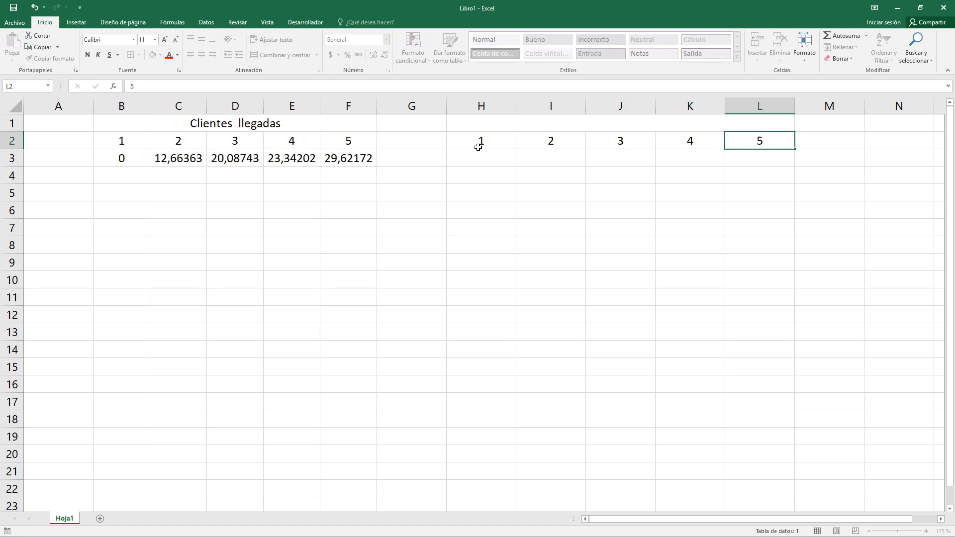
# Step: Enter "Clientes salidas" as the header in the merged range H1:L1
pyautogui.click(493, 118)
pyautogui.write('Clienbtes')
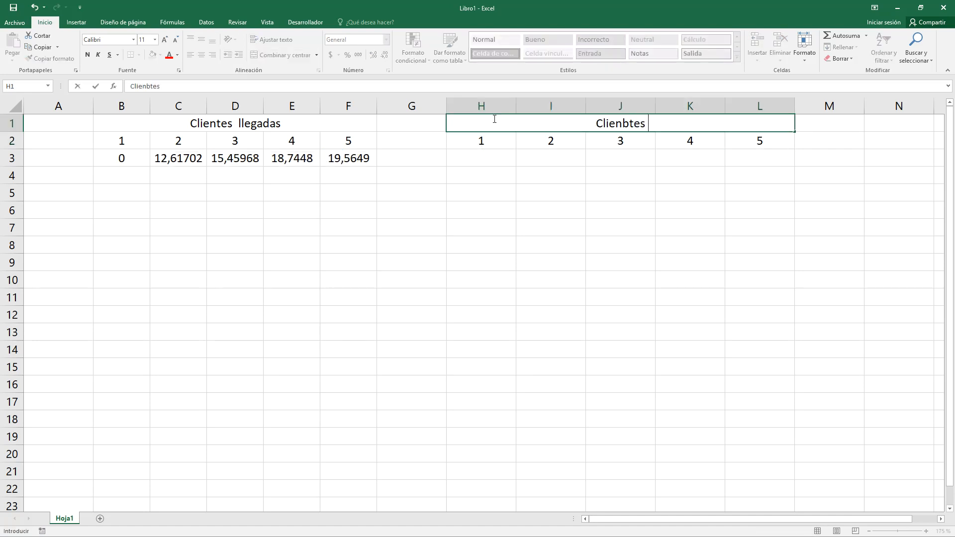
pyautogui.press('BackSpace')
pyautogui.press('BackSpace')
pyautogui.press('BackSpace')
pyautogui.press('BackSpace')
pyautogui.press('BackSpace')
pyautogui.write('tes salidas')
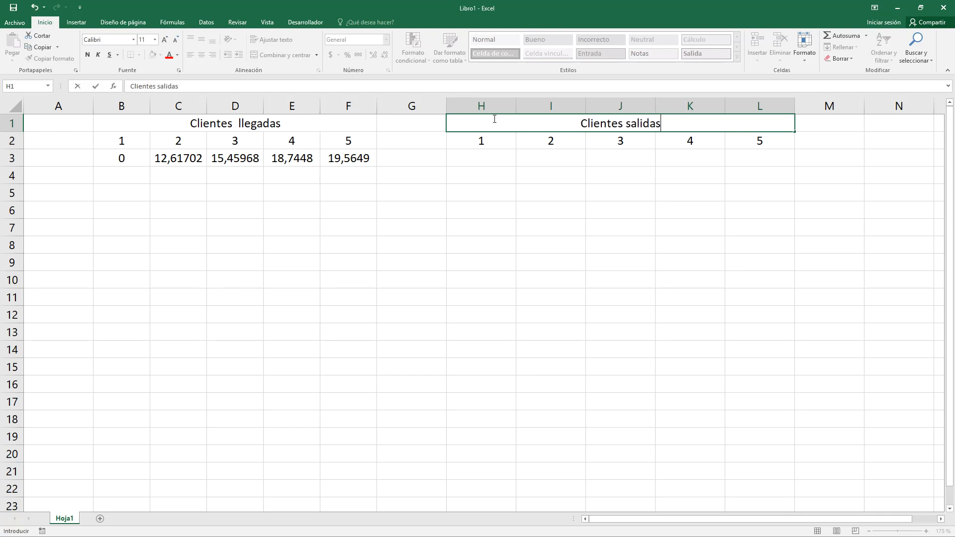
pyautogui.hotkey('ctrl', 'Return')
# Step: Select cell H3, switch to the Word exercise to read the service-time distribution, and return to Excel
pyautogui.click(497, 164)
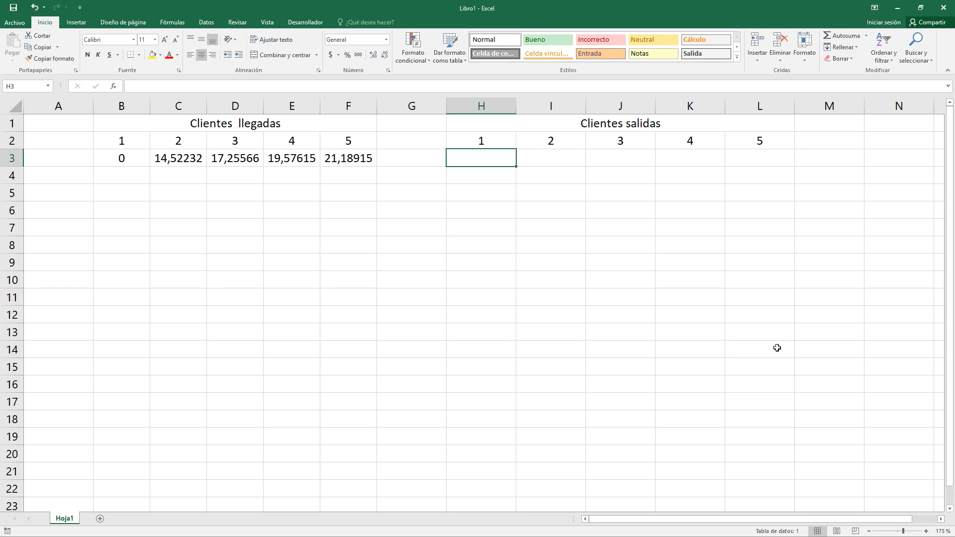
pyautogui.hotkey('alt', 'Tab')
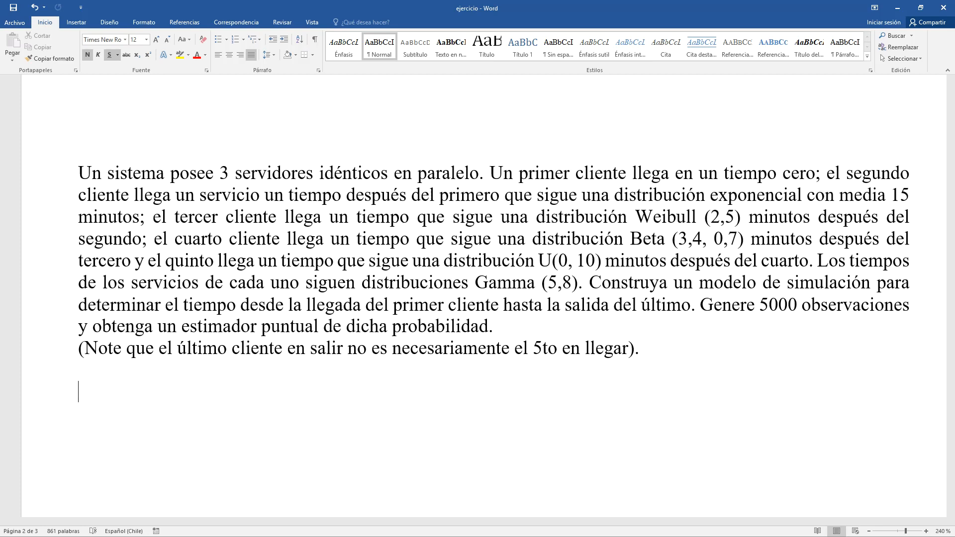
pyautogui.hotkey('alt', 'Tab')
pyautogui.hotkey('alt', 'Tab')
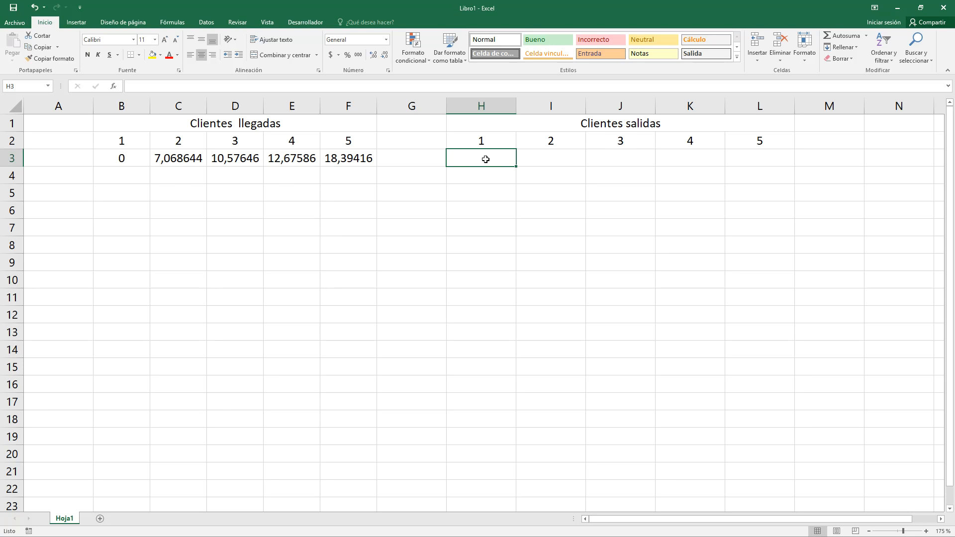
# Step: Start client 1's departure formula in H3 as the arrival time in B3 plus the INV.GAMMA function
pyautogui.write('=')
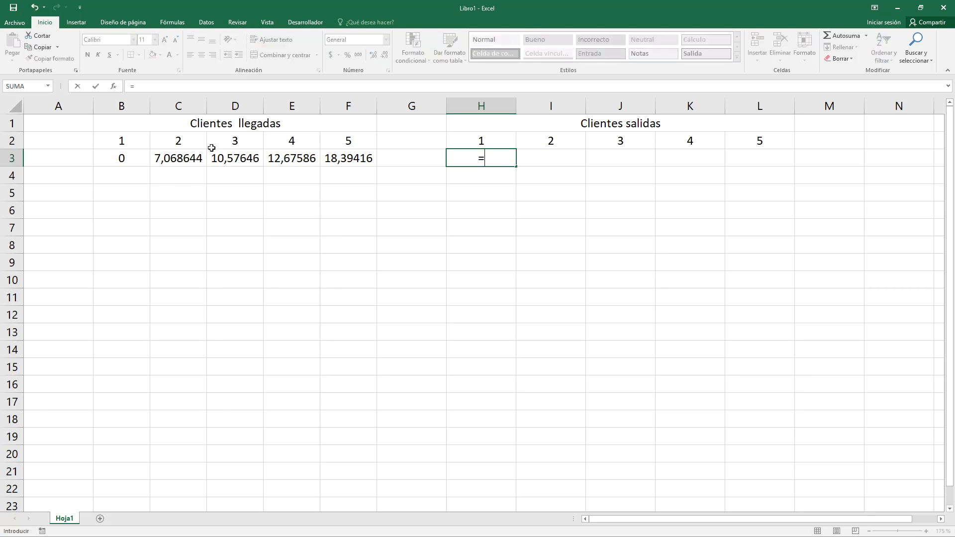
pyautogui.click(126, 166)
pyautogui.write('+')
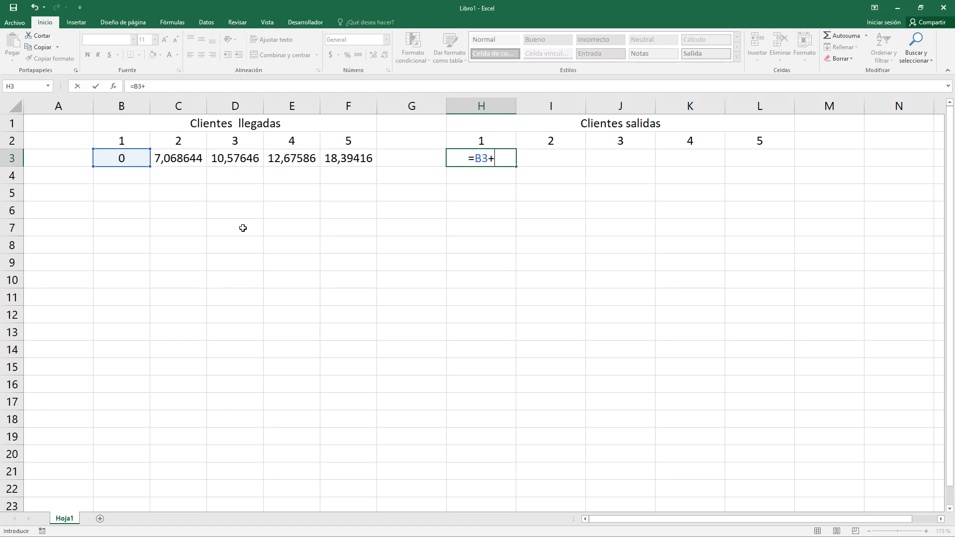
pyautogui.write('inv')
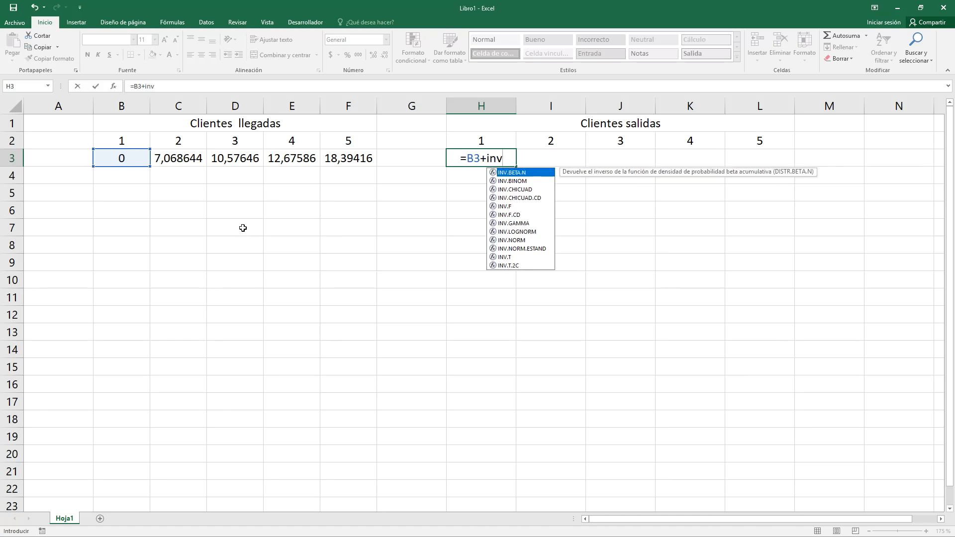
pyautogui.write('.g')
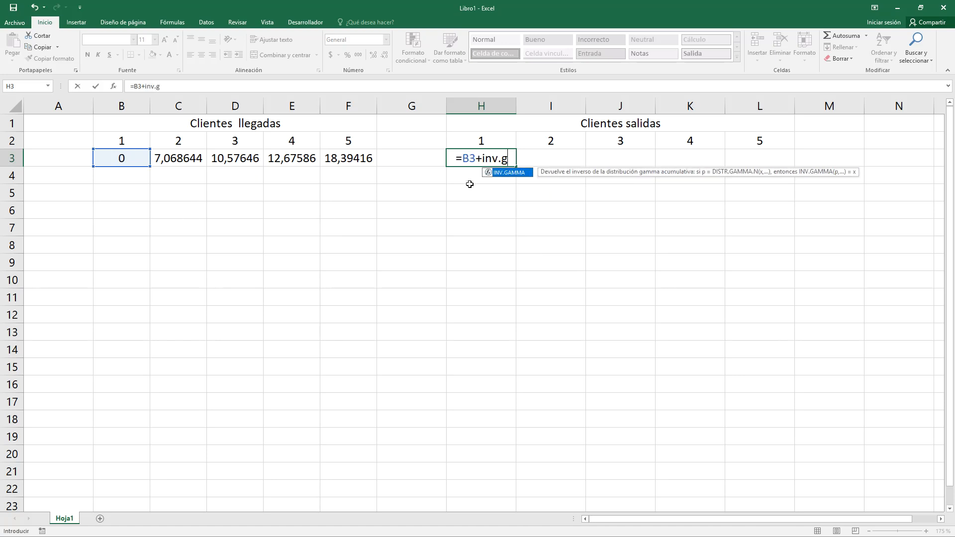
pyautogui.doubleClick(508, 172)
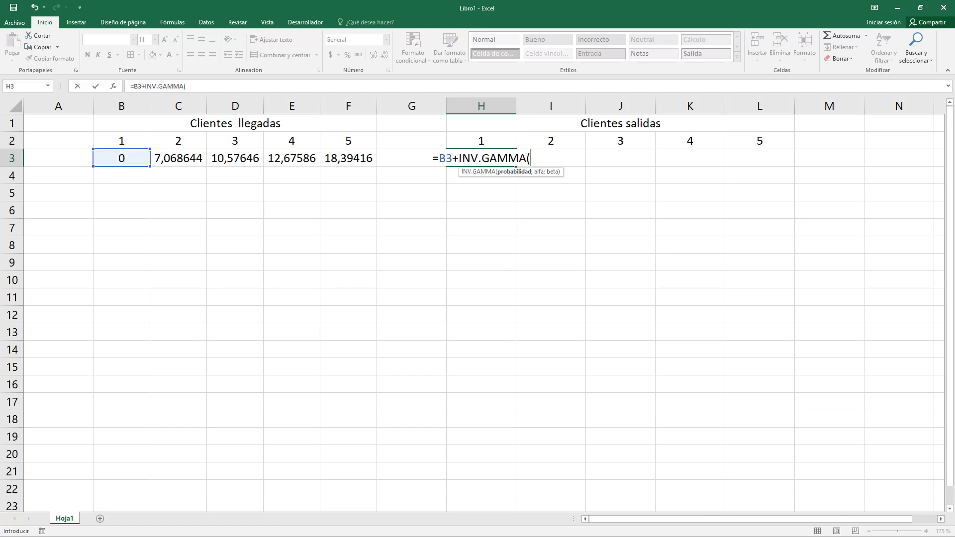
# Step: Check the Gamma parameters in the Word exercise and complete H3 as =B3+INV.GAMMA(ALEATORIO();5;8)
pyautogui.hotkey('alt', 'Tab')
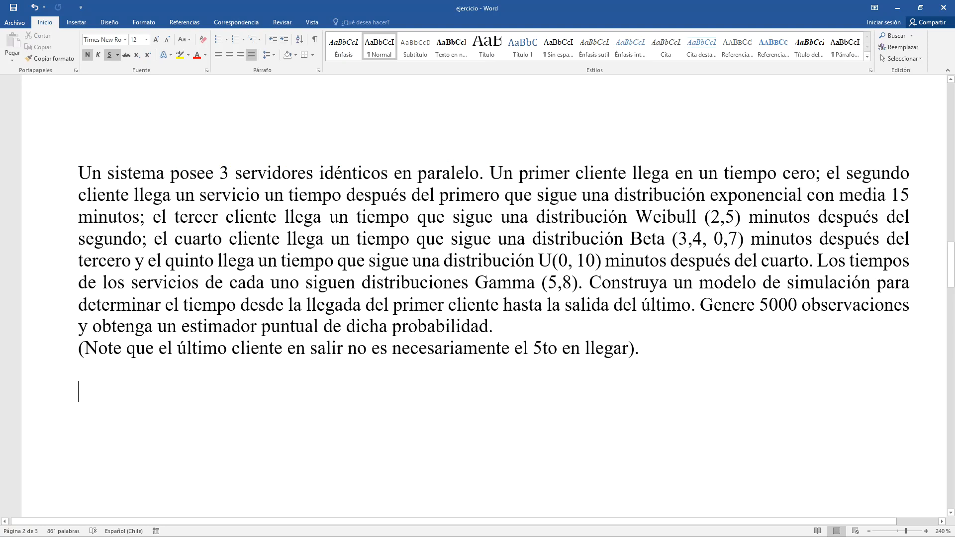
pyautogui.hotkey('alt', 'Tab')
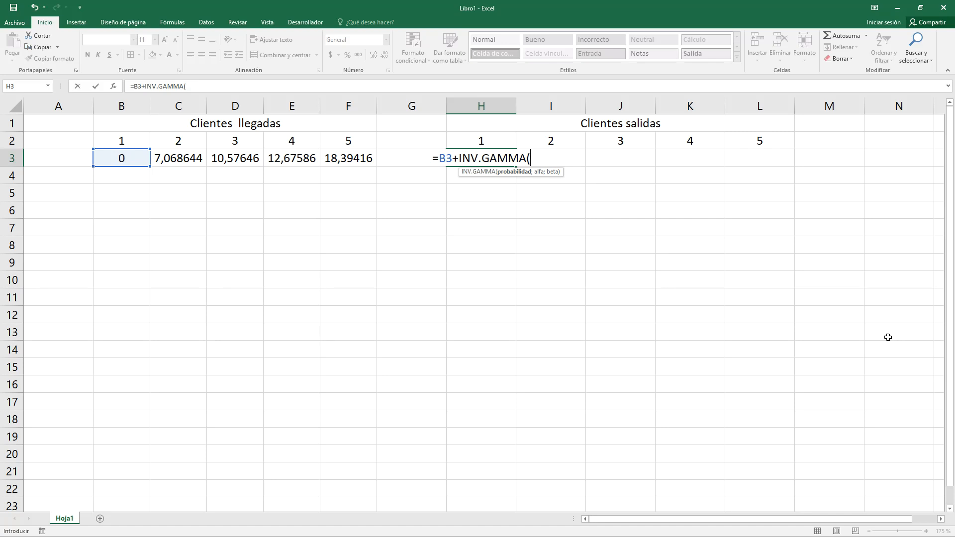
pyautogui.write('al')
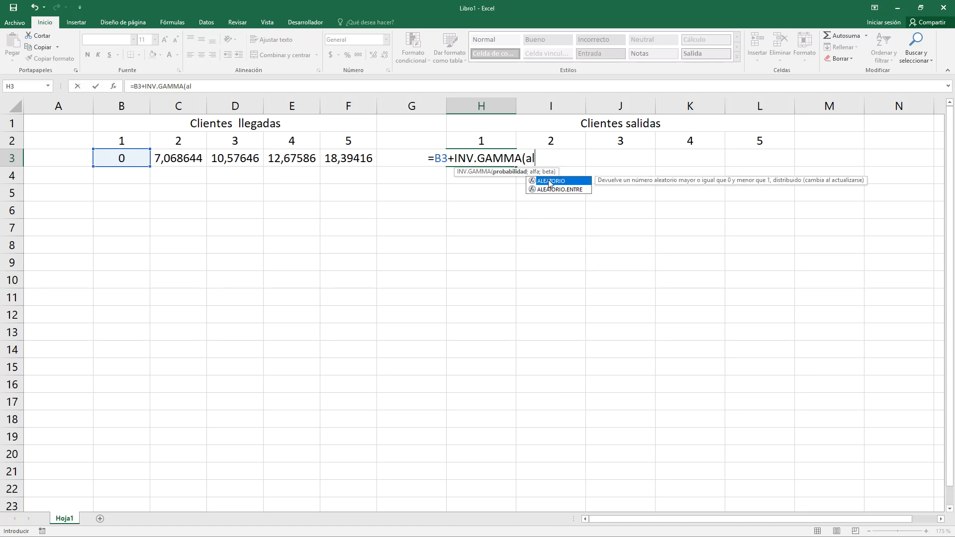
pyautogui.doubleClick(550, 182)
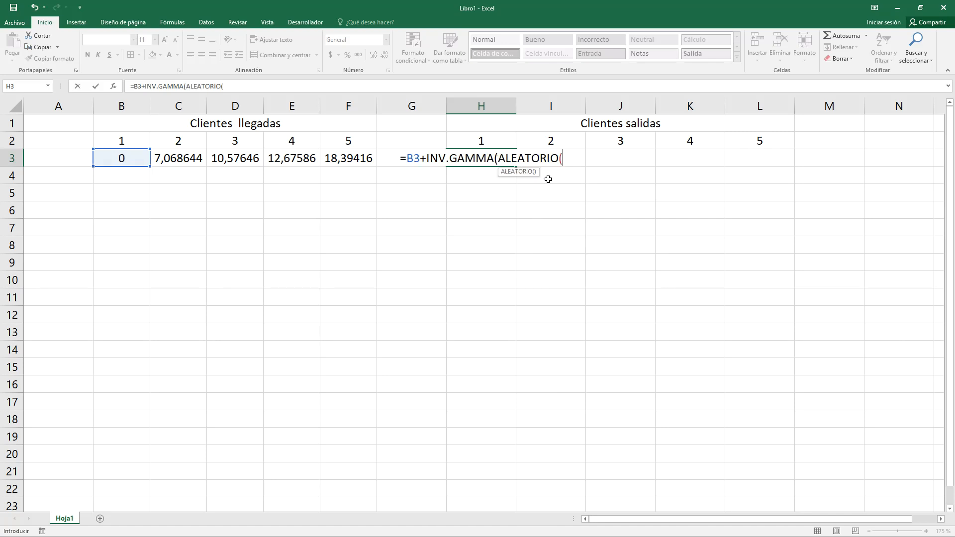
pyautogui.write(');')
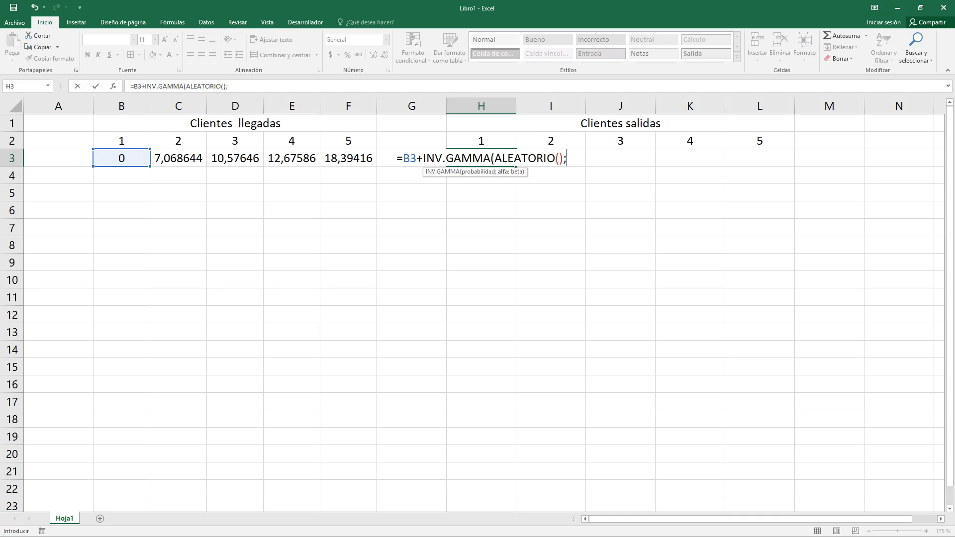
pyautogui.hotkey('alt', 'Tab')
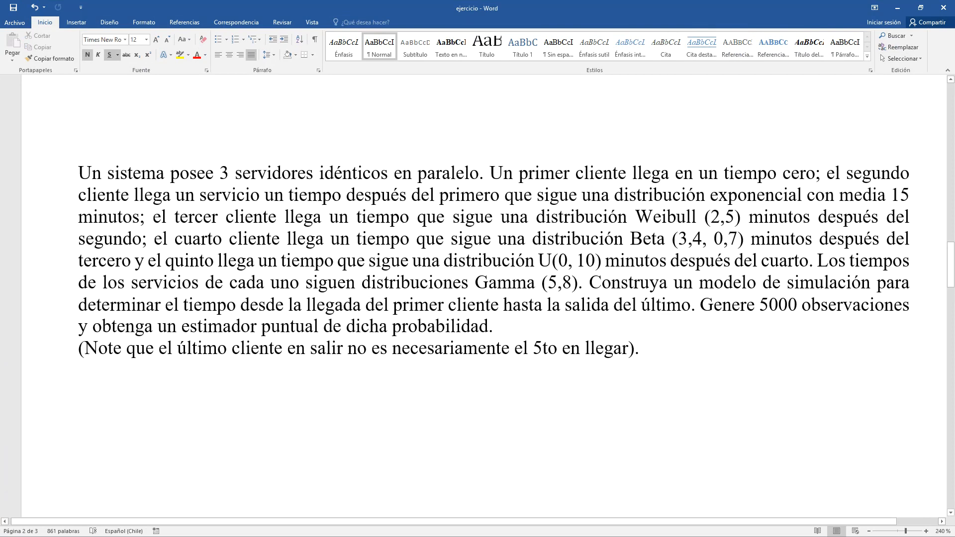
pyautogui.hotkey('alt', 'Tab')
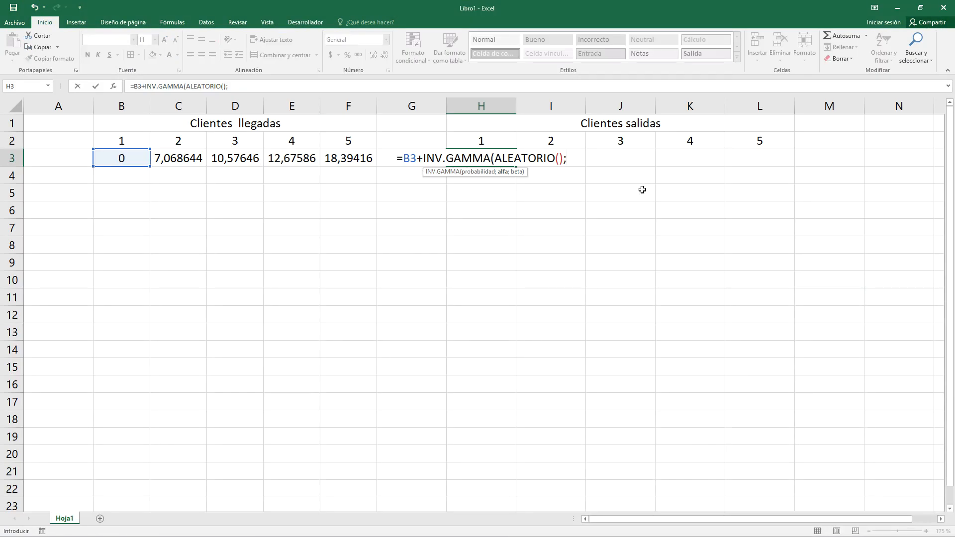
pyautogui.write('5')
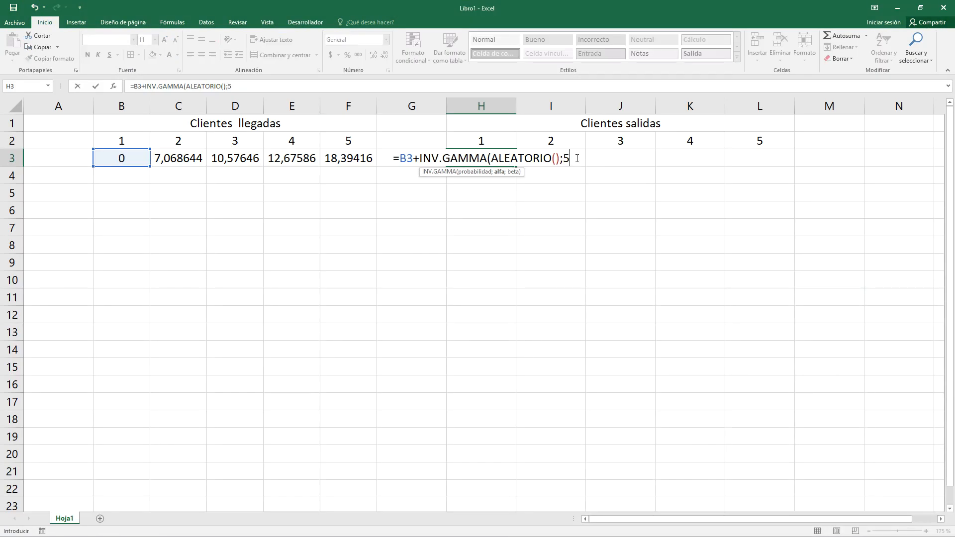
pyautogui.write(';8')
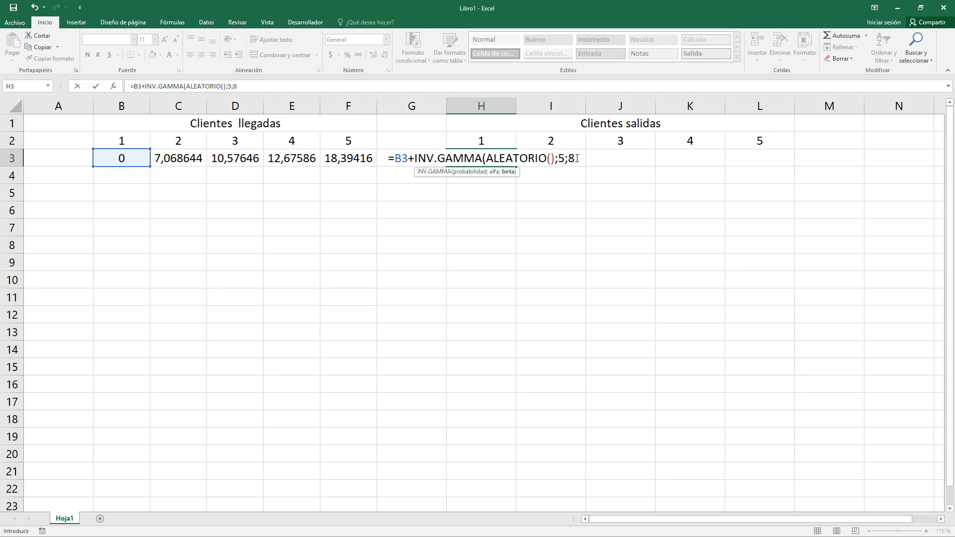
pyautogui.write(')')
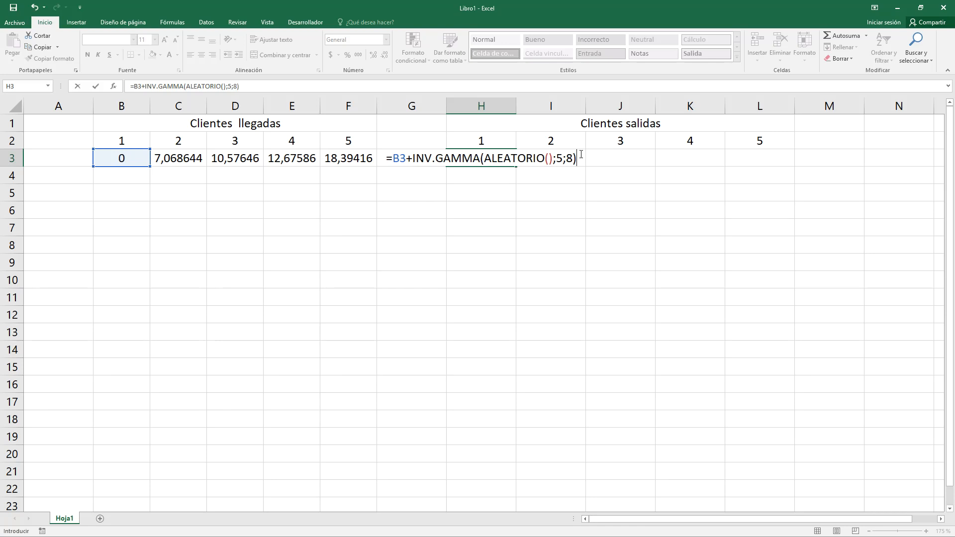
pyautogui.hotkey('ctrl', 'Return')
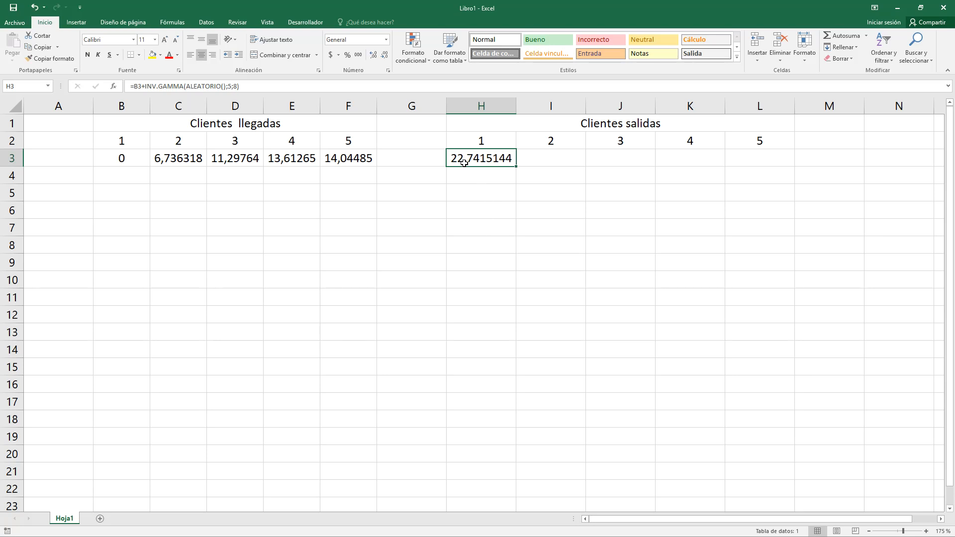
pyautogui.click(176, 159)
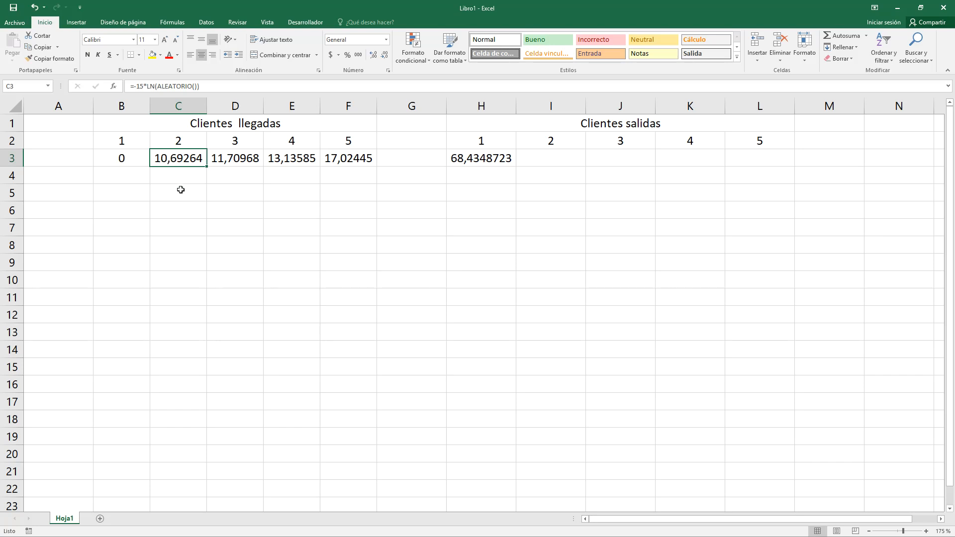
pyautogui.click(473, 160)
pyautogui.click(530, 207)
pyautogui.click(538, 158)
pyautogui.click(538, 184)
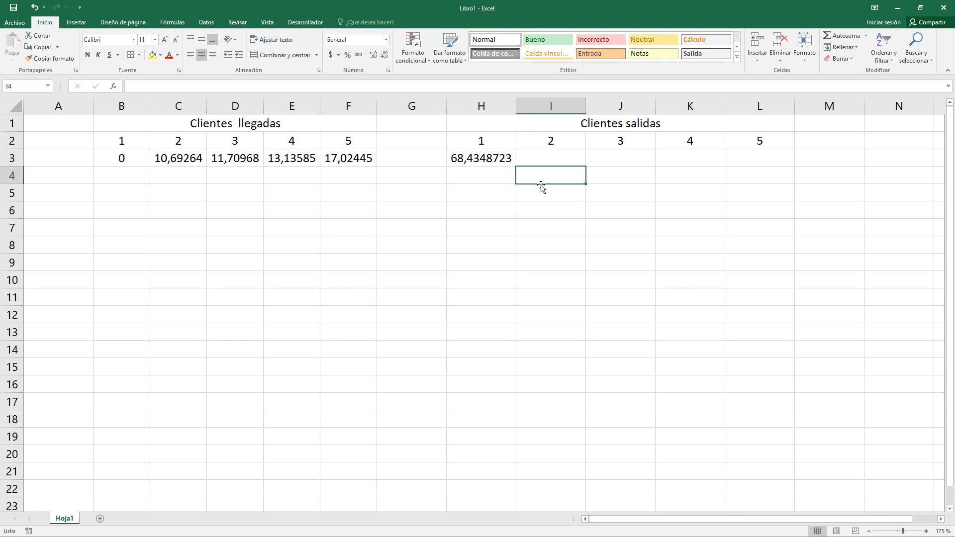
pyautogui.doubleClick(544, 160)
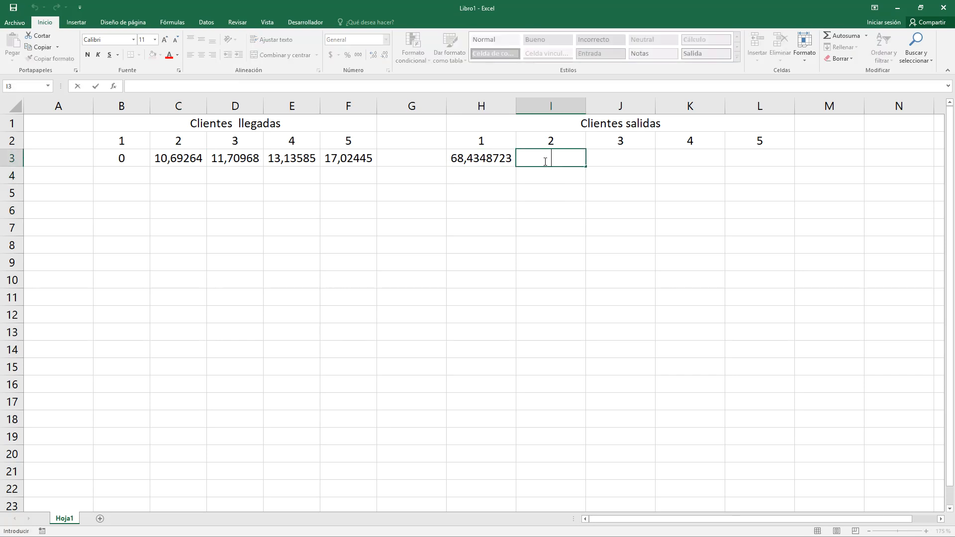
pyautogui.click(550, 204)
# Step: Start client 2's departure formula in I3 as C3 plus INV.GAMMA with ALEATORIO() as the probability
pyautogui.click(542, 157)
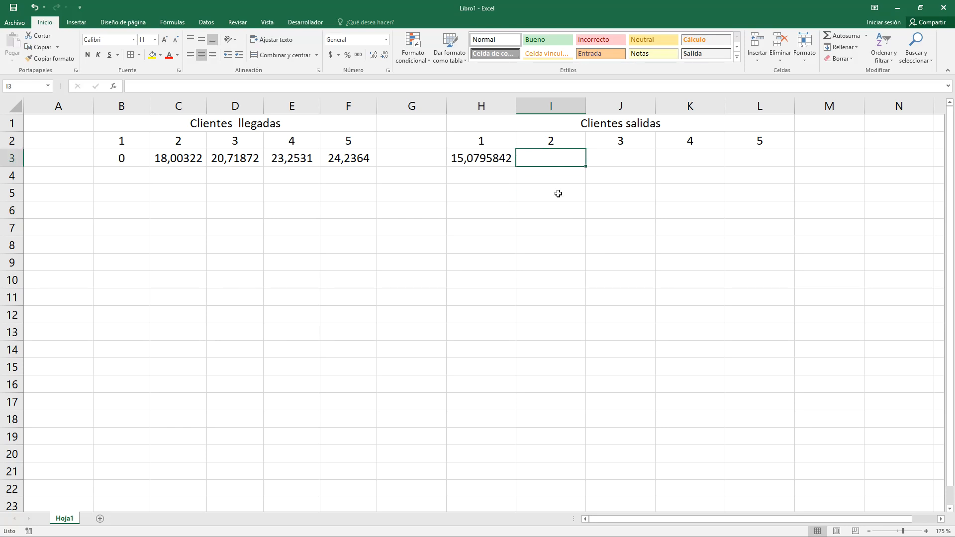
pyautogui.write('=')
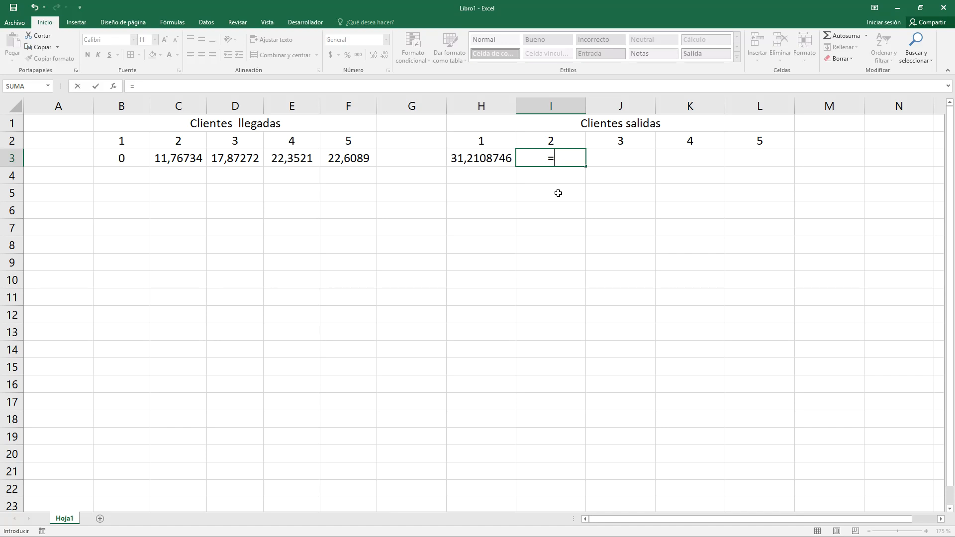
pyautogui.click(180, 160)
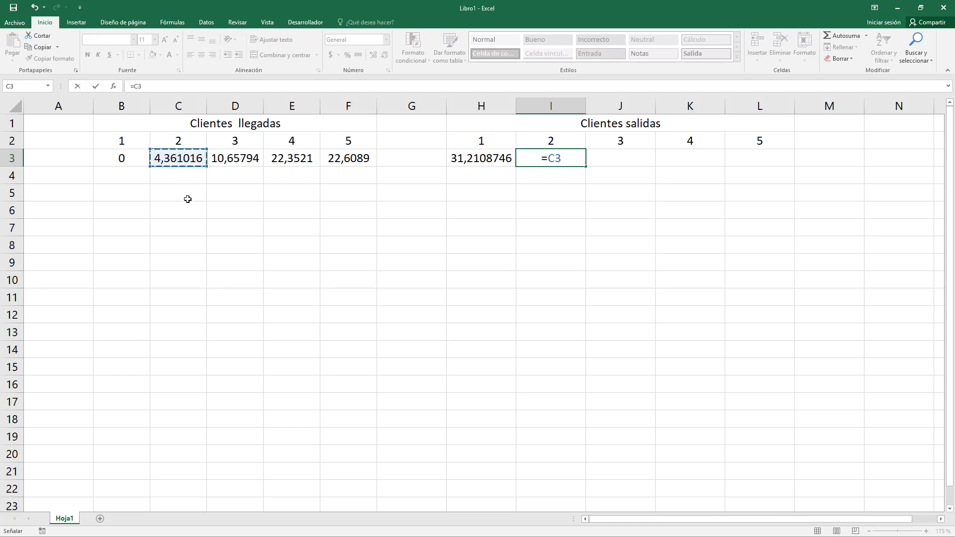
pyautogui.write('+inv.g')
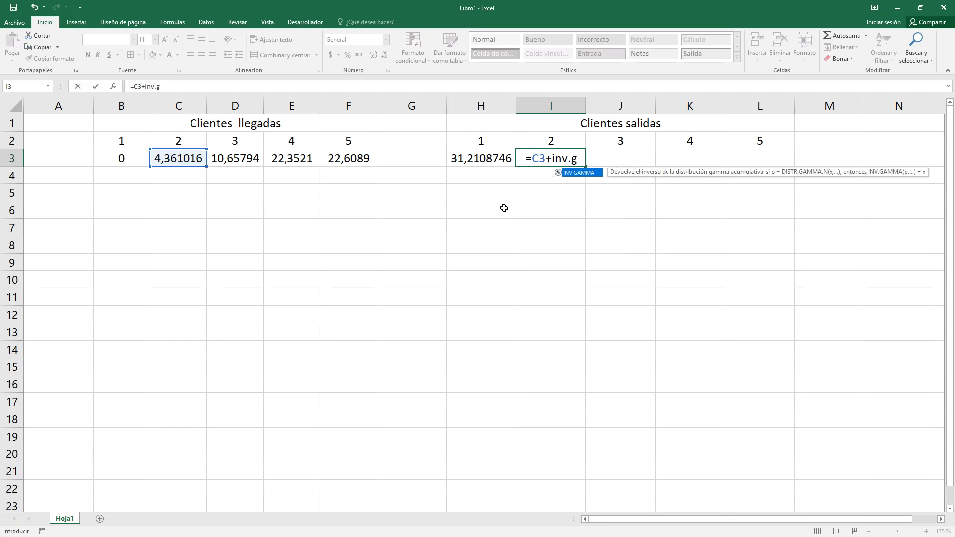
pyautogui.doubleClick(580, 173)
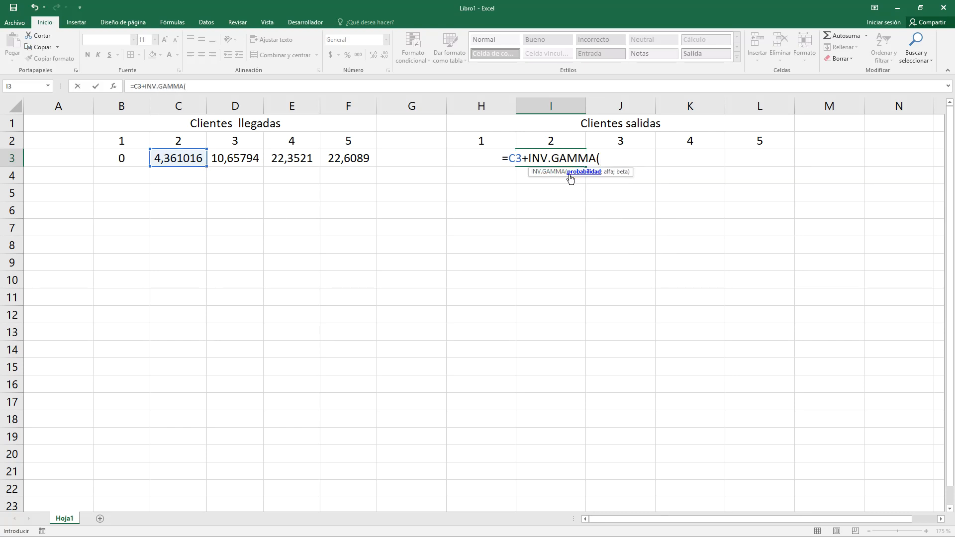
pyautogui.write('a')
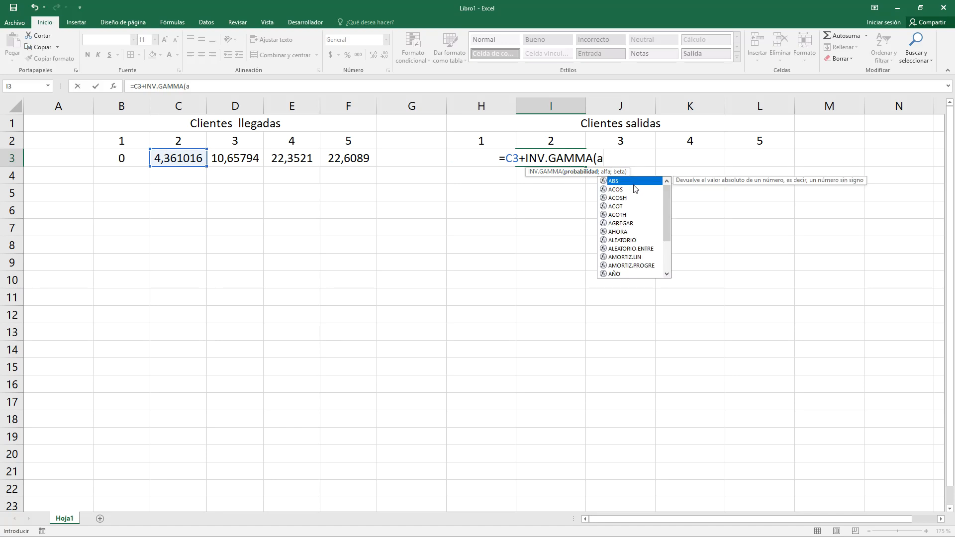
pyautogui.write('l')
pyautogui.doubleClick(624, 180)
pyautogui.write(');')
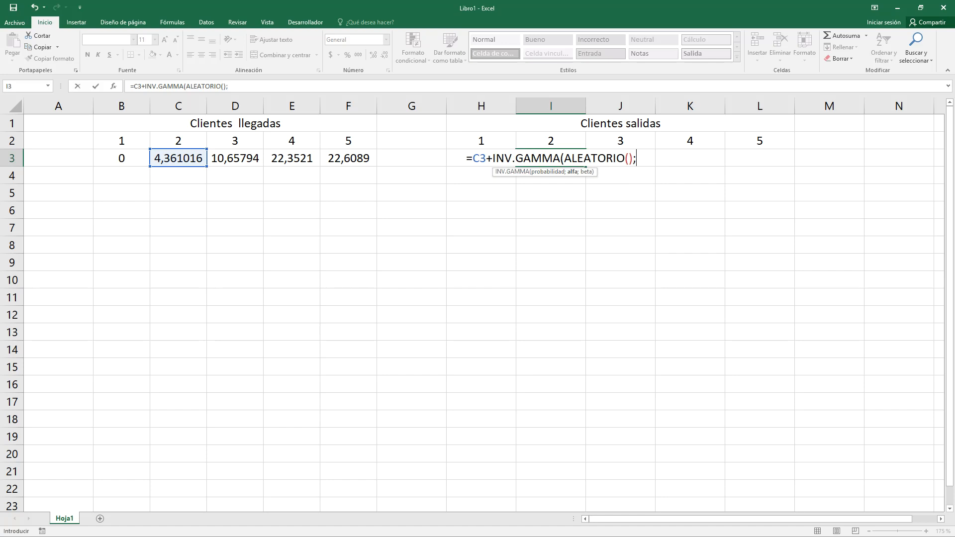
# Step: Recheck the Gamma parameters in the Word exercise and complete I3 as =C3+INV.GAMMA(ALEATORIO();5;8)
pyautogui.hotkey('alt', 'Tab')
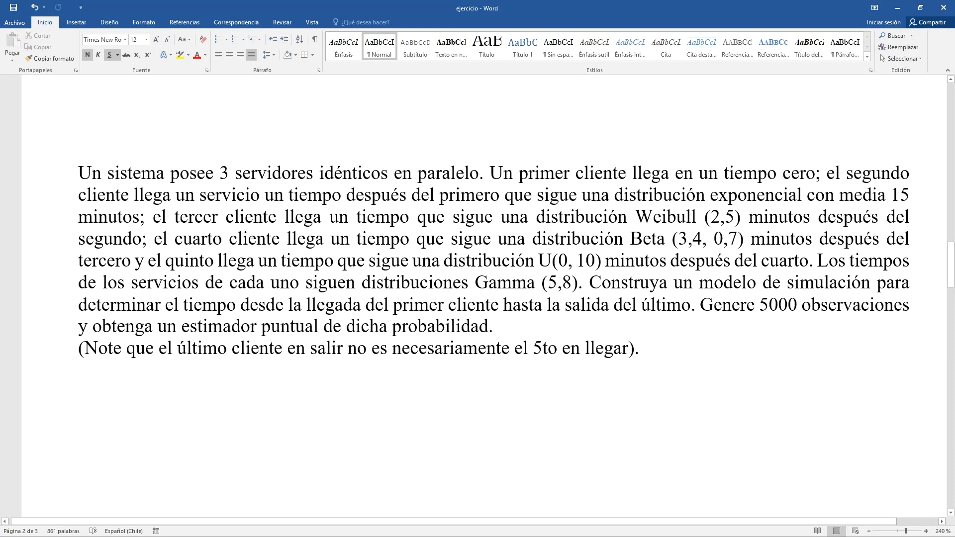
pyautogui.hotkey('alt', 'Tab')
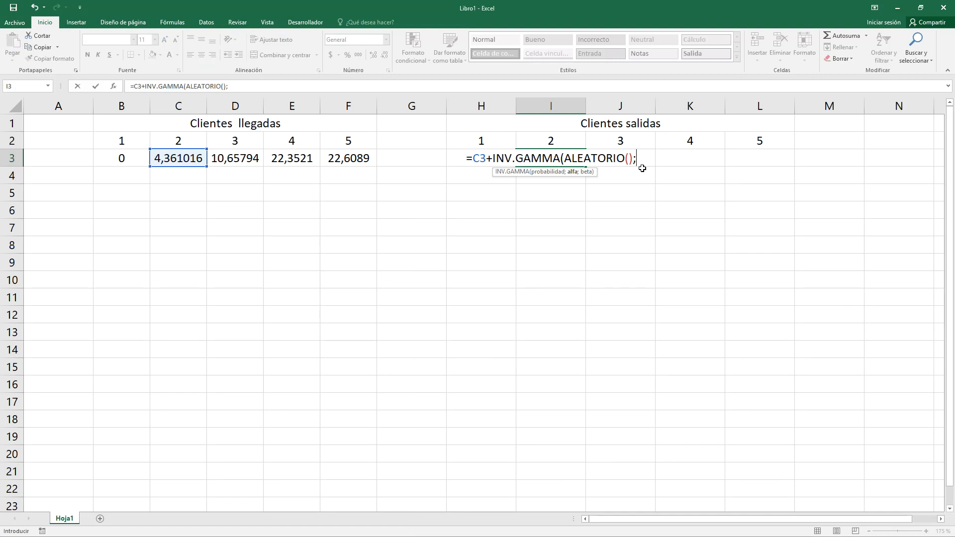
pyautogui.write('5;')
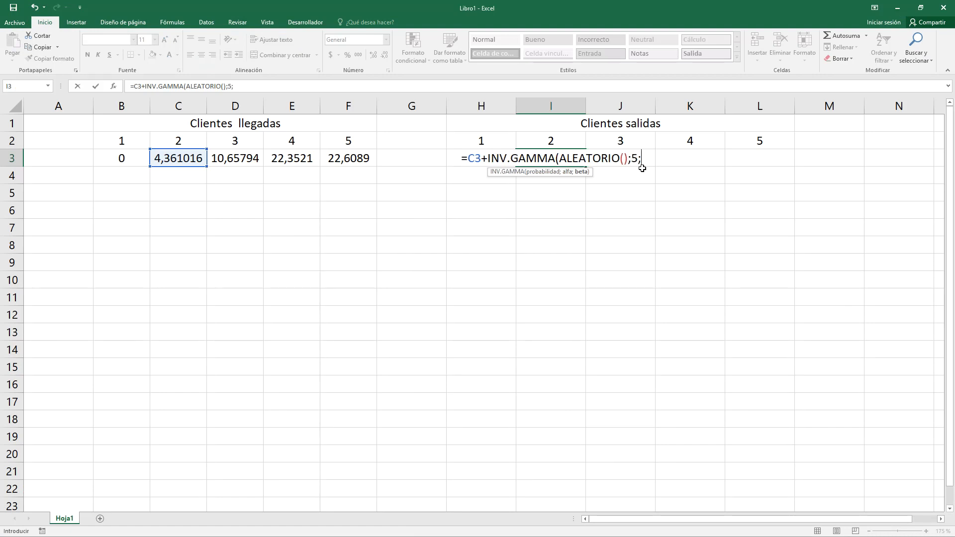
pyautogui.write('8)')
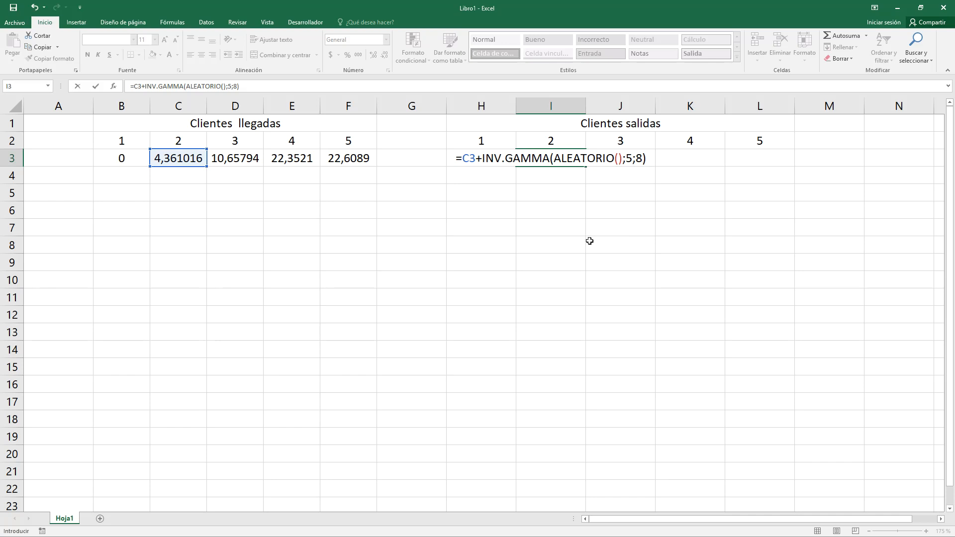
pyautogui.click(589, 217)
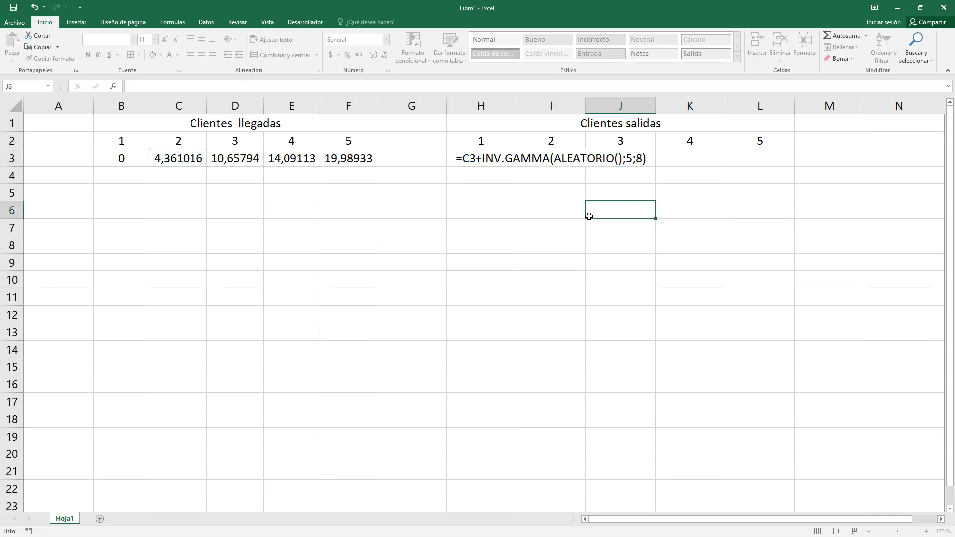
pyautogui.click(569, 204)
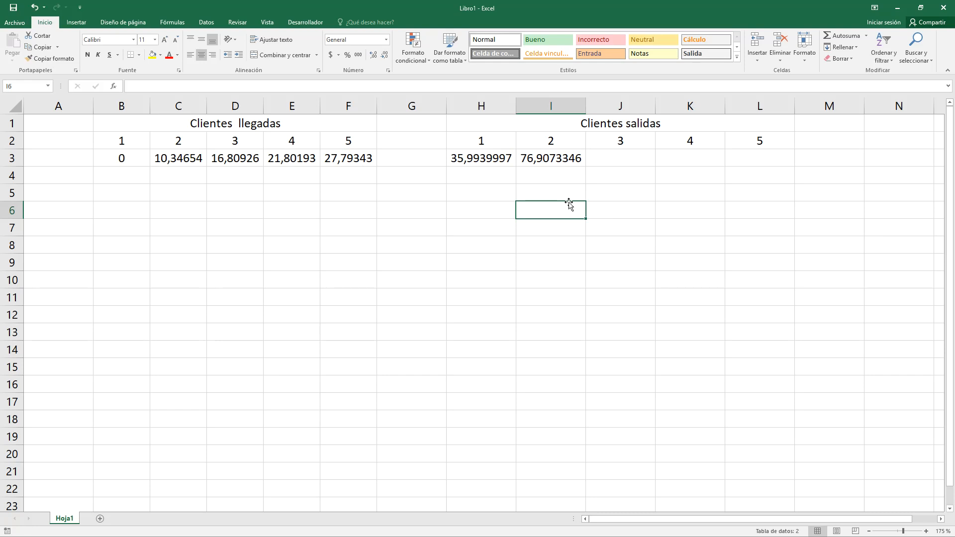
# Step: Copy the INV.GAMMA(ALEATORIO();5;8) part of client 2's departure formula in I3
pyautogui.click(483, 158)
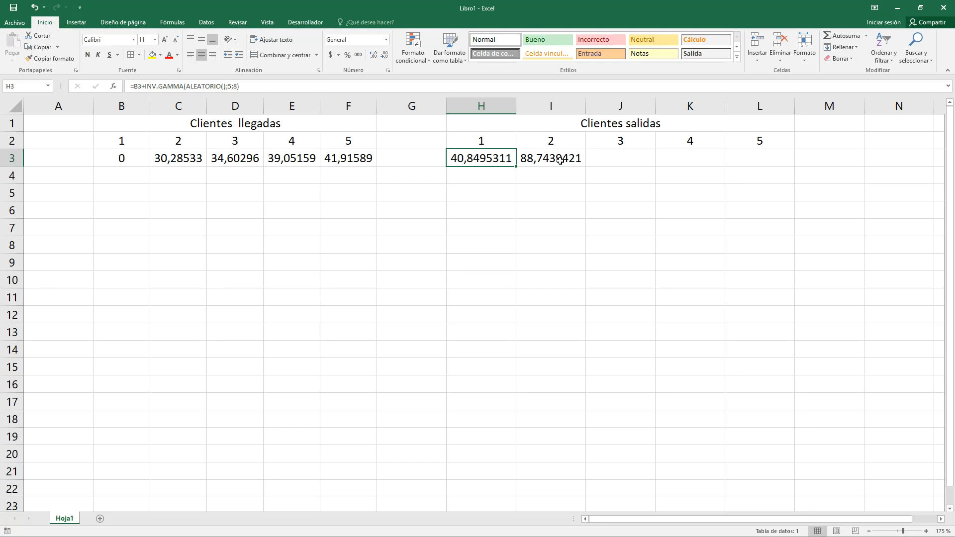
pyautogui.click(637, 160)
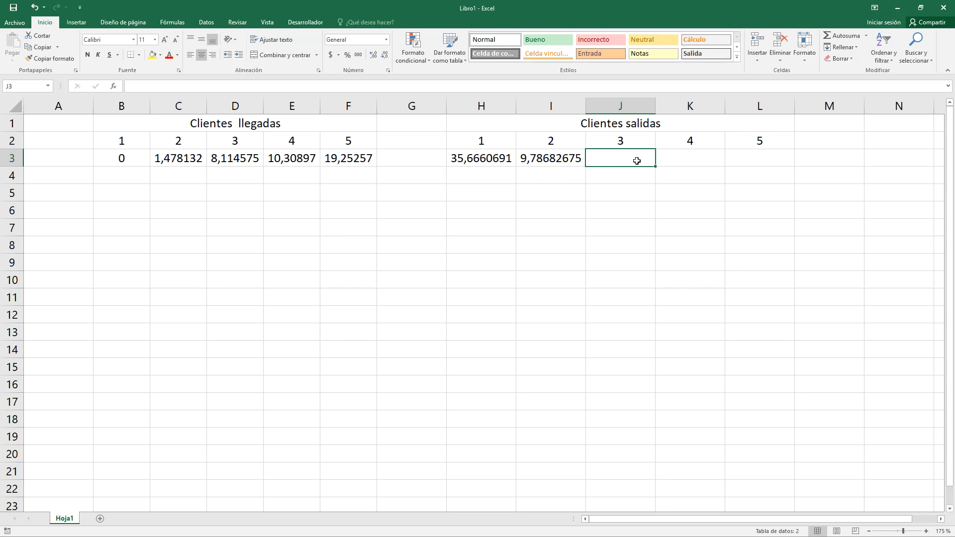
pyautogui.click(536, 162)
pyautogui.moveTo(236, 88); pyautogui.dragTo(146, 85)
pyautogui.hotkey('ctrl', 'c')
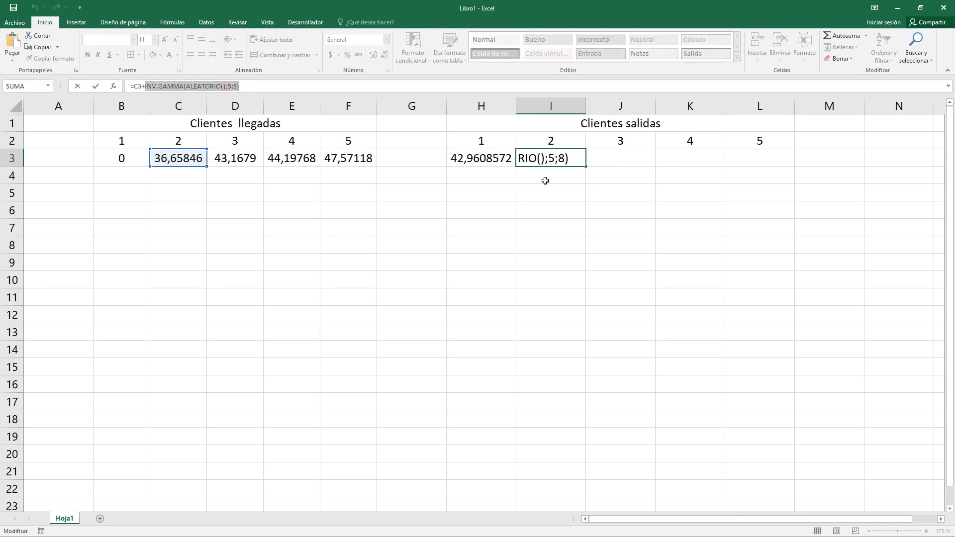
# Step: Enter client 3's departure formula in J3 as =D3+INV.GAMMA(ALEATORIO();5;8)
pyautogui.press('Tab')
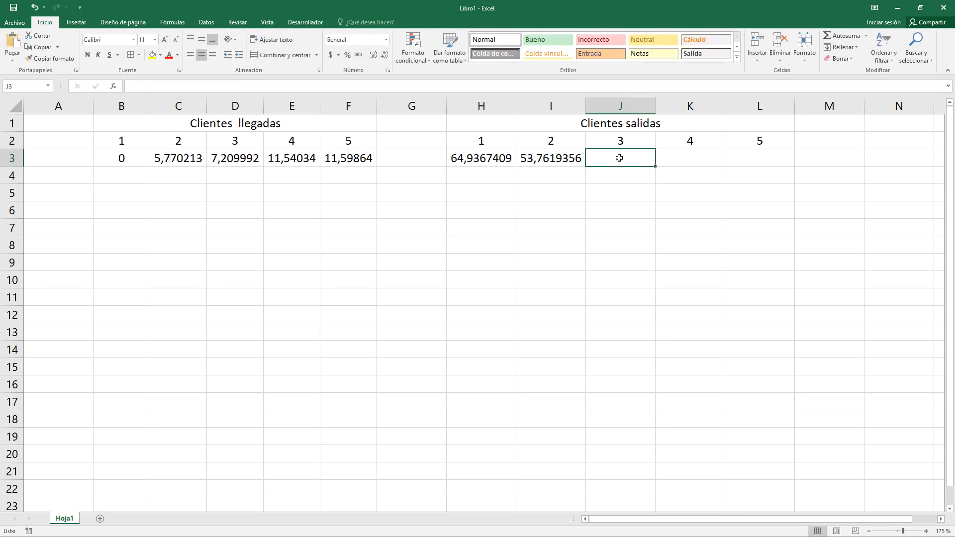
pyautogui.write('=')
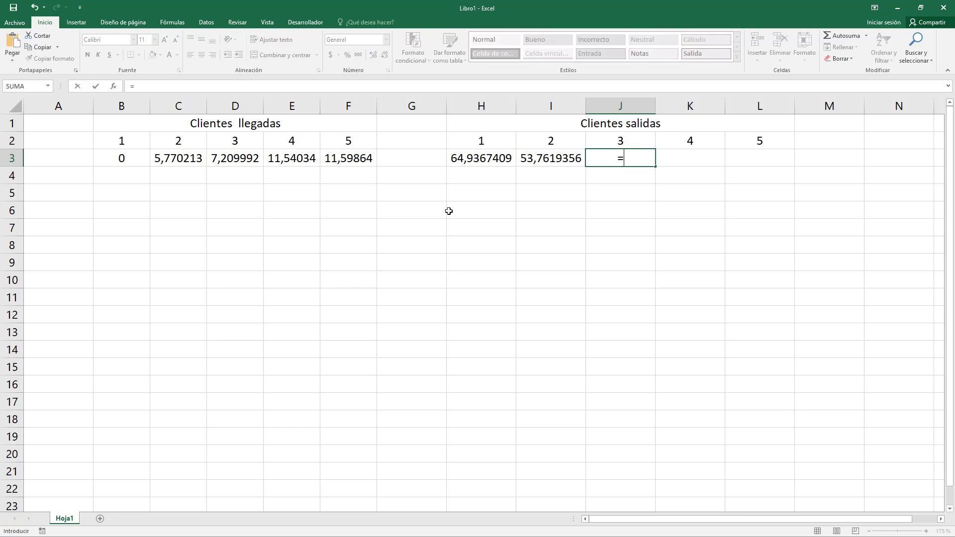
pyautogui.click(248, 161)
pyautogui.write('+')
pyautogui.hotkey('ctrl', 'v')
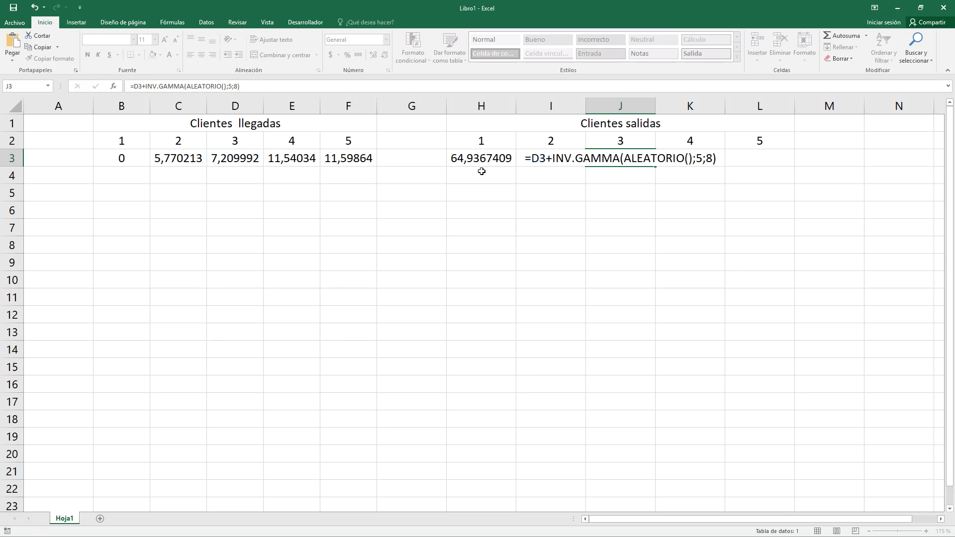
pyautogui.click(551, 203)
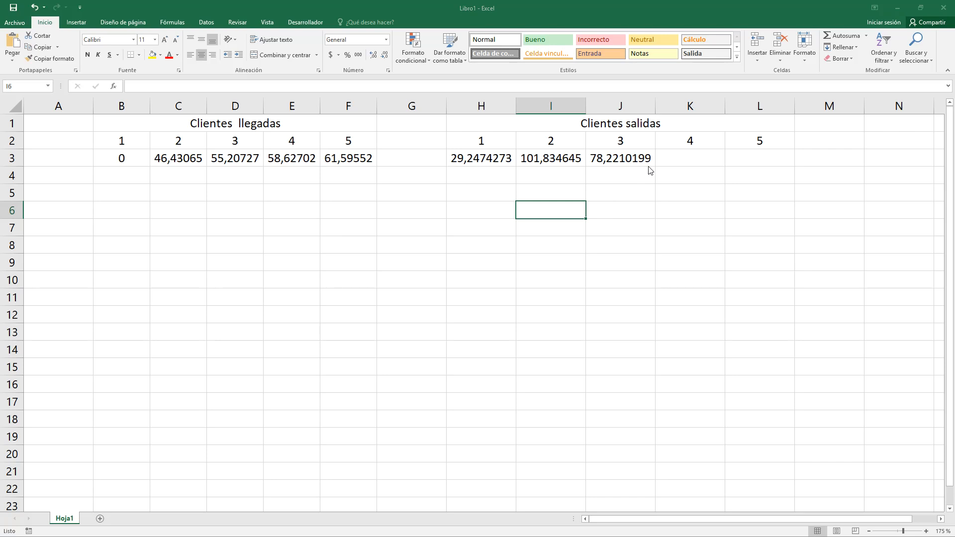
# Step: Start client 4's departure formula in K3 as a SI function with the condition min(H3:J3)<E3
pyautogui.click(680, 161)
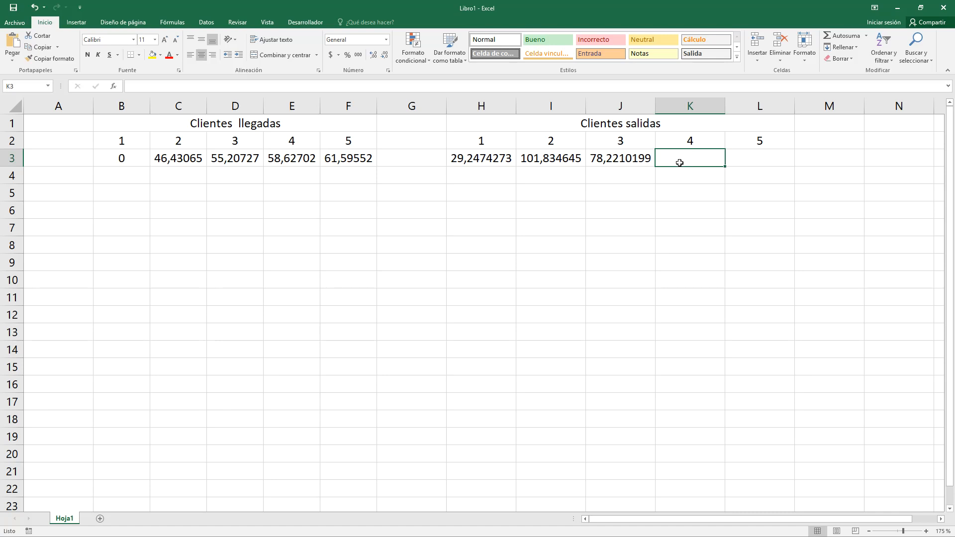
pyautogui.doubleClick(676, 158)
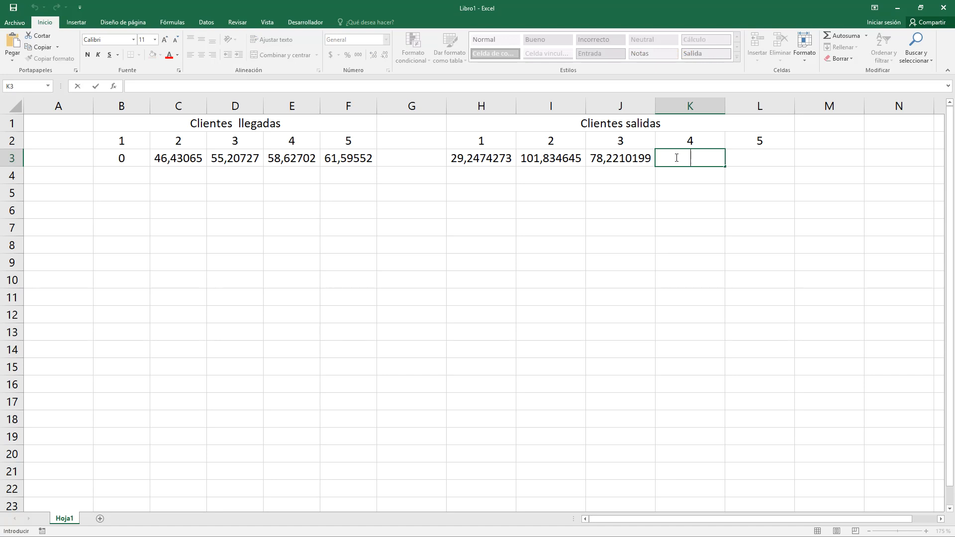
pyautogui.write('=si')
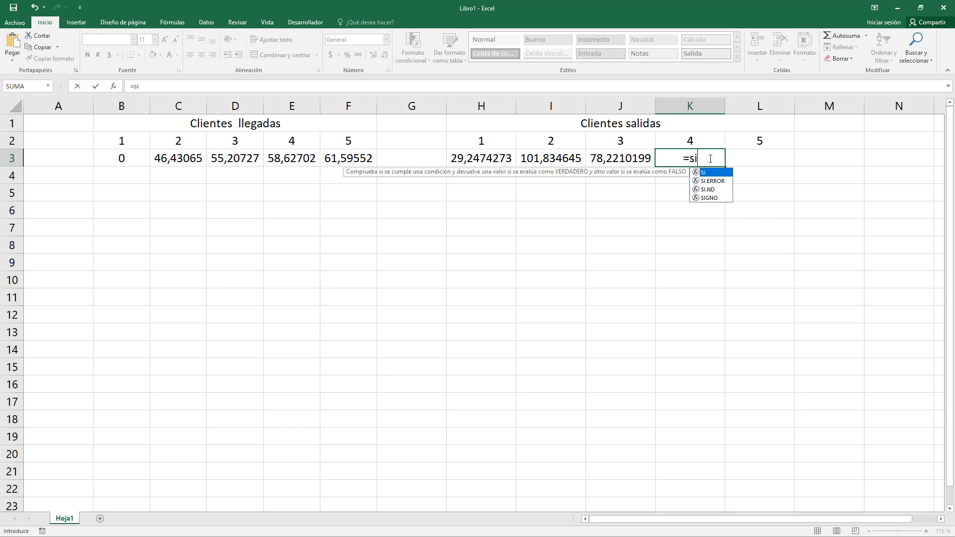
pyautogui.doubleClick(720, 173)
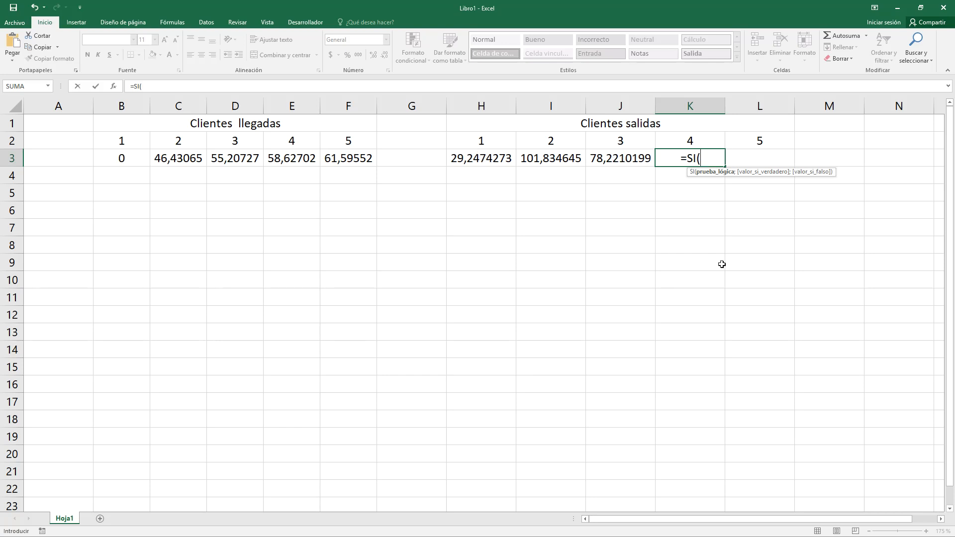
pyautogui.write('min')
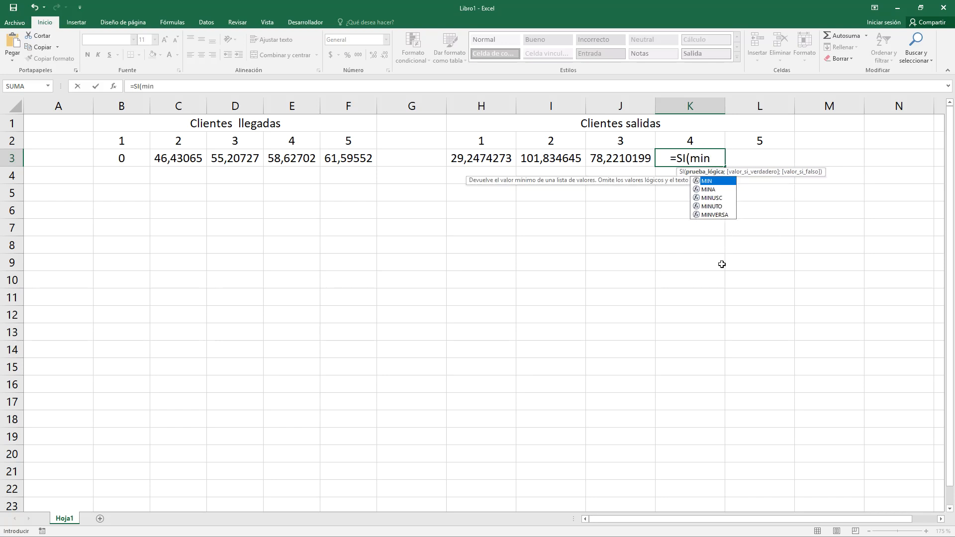
pyautogui.write('(')
pyautogui.moveTo(487, 166); pyautogui.dragTo(613, 162)
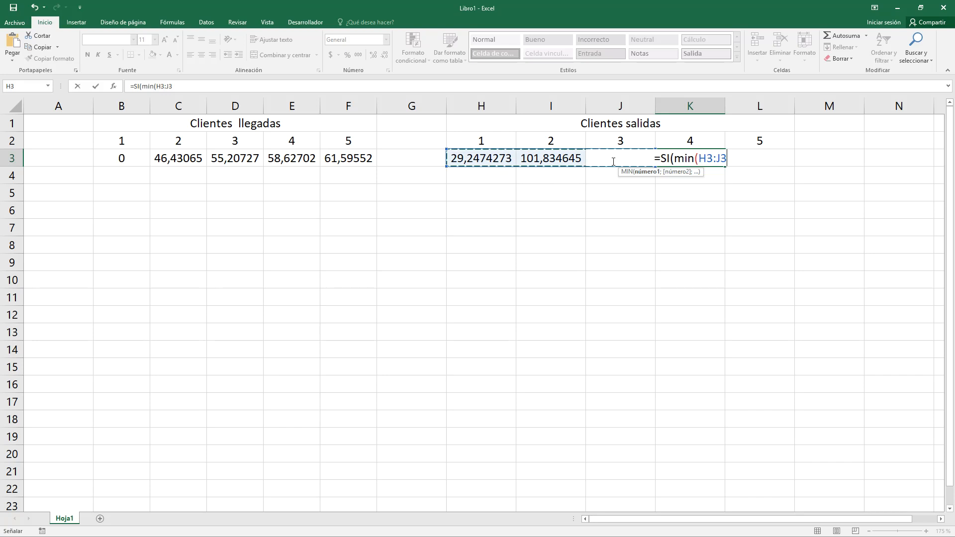
pyautogui.write(')')
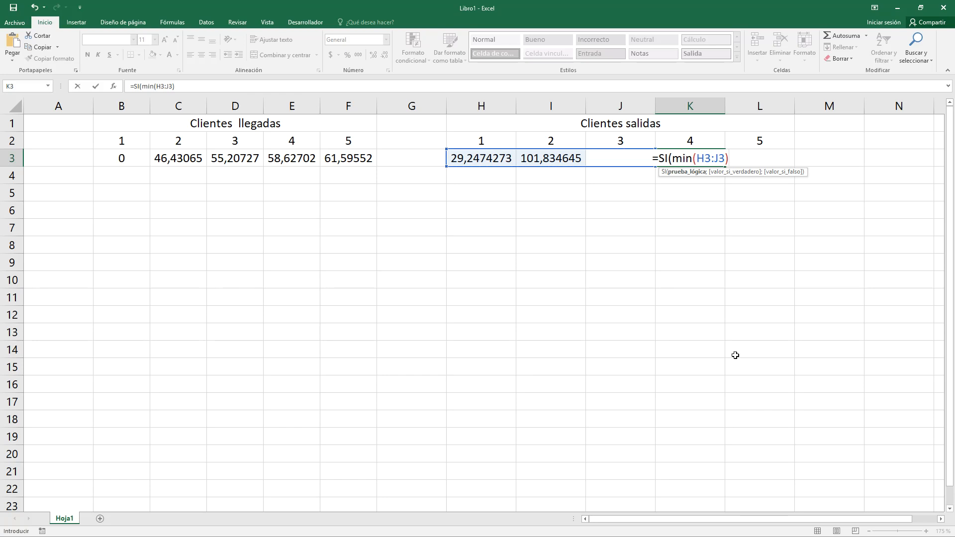
pyautogui.write('<')
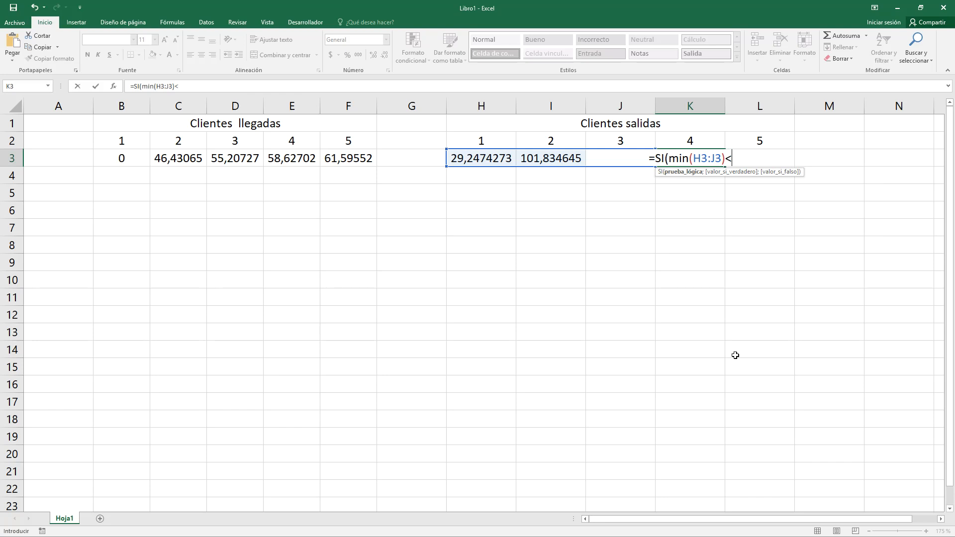
pyautogui.click(290, 159)
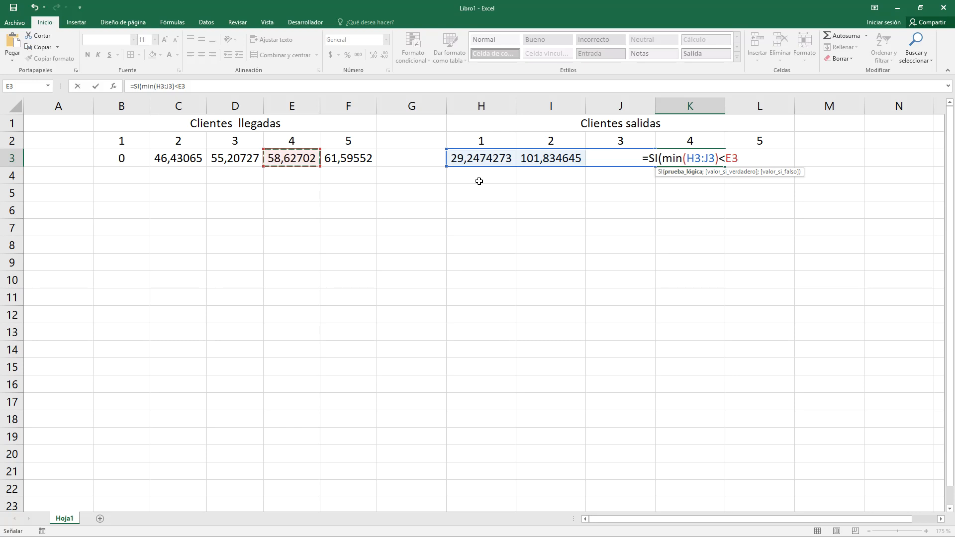
pyautogui.write(';')
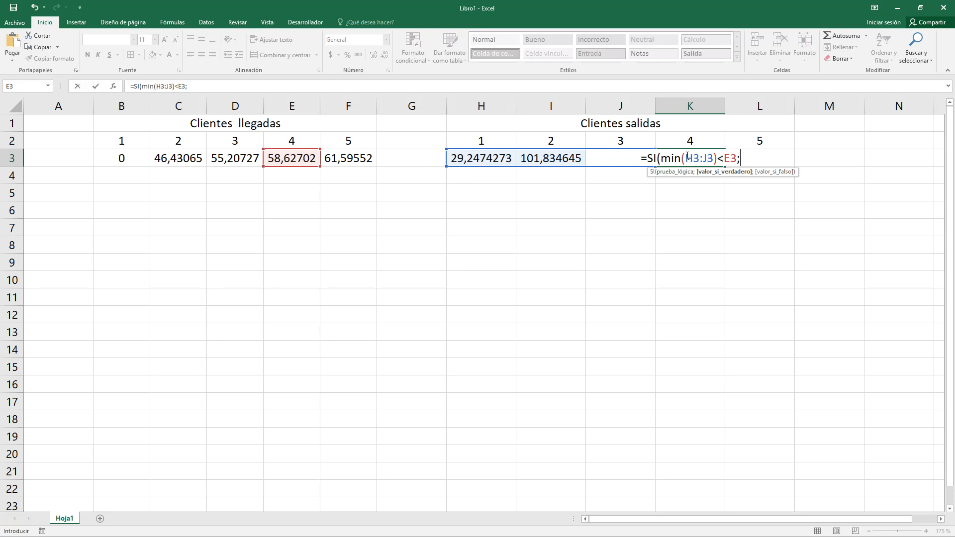
# Step: Set the value-if-true of K3's SI formula to E3+INV.GAMMA(ALEATORIO();5;8)
pyautogui.click(283, 159)
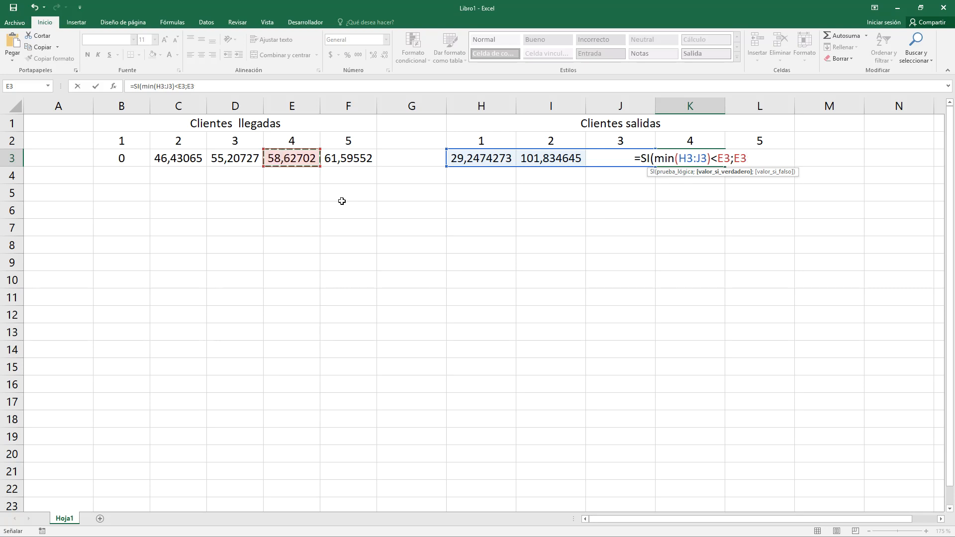
pyautogui.write('+')
pyautogui.hotkey('ctrl', 'v')
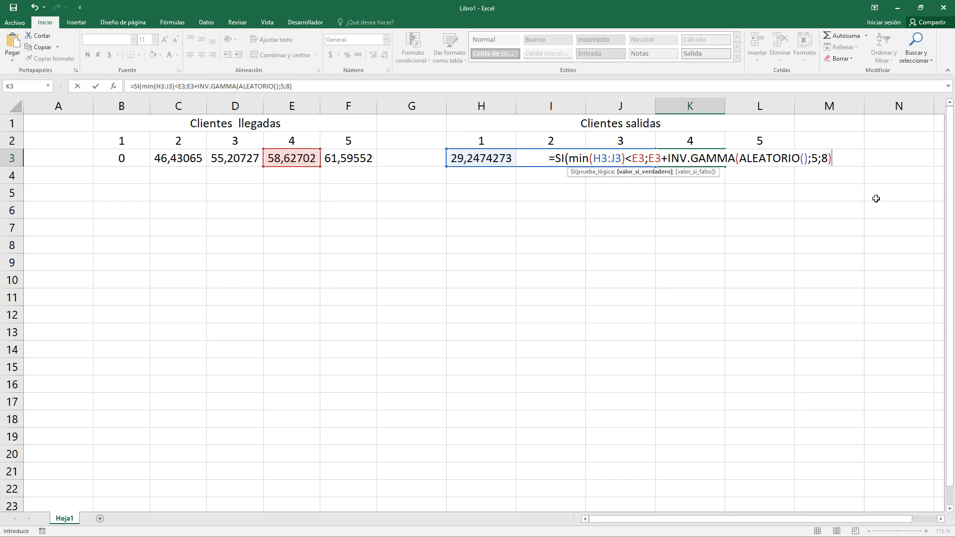
pyautogui.write(';')
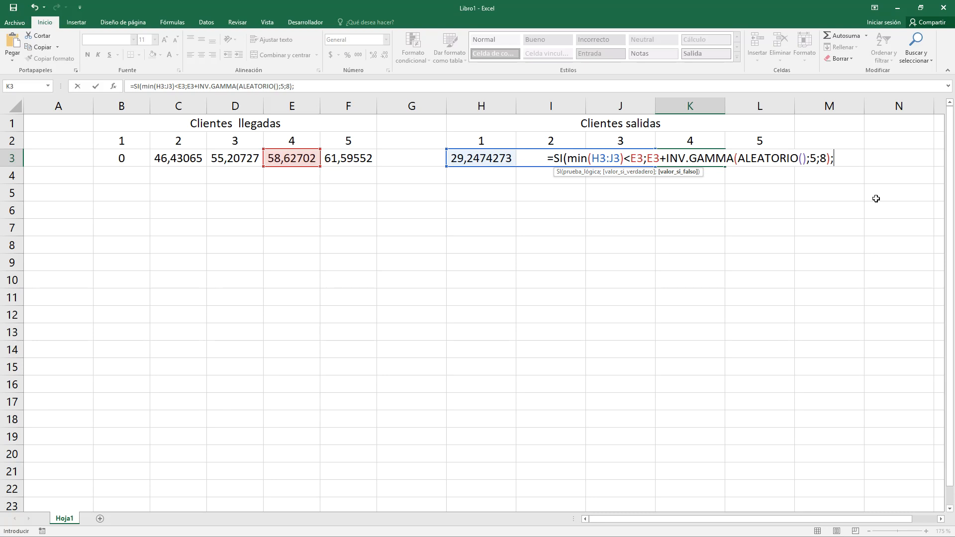
# Step: Set the value-if-false of K3's SI formula to min(H3:J3)+INV.GAMMA(ALEATORIO();5;8) and complete the formula
pyautogui.click(583, 158)
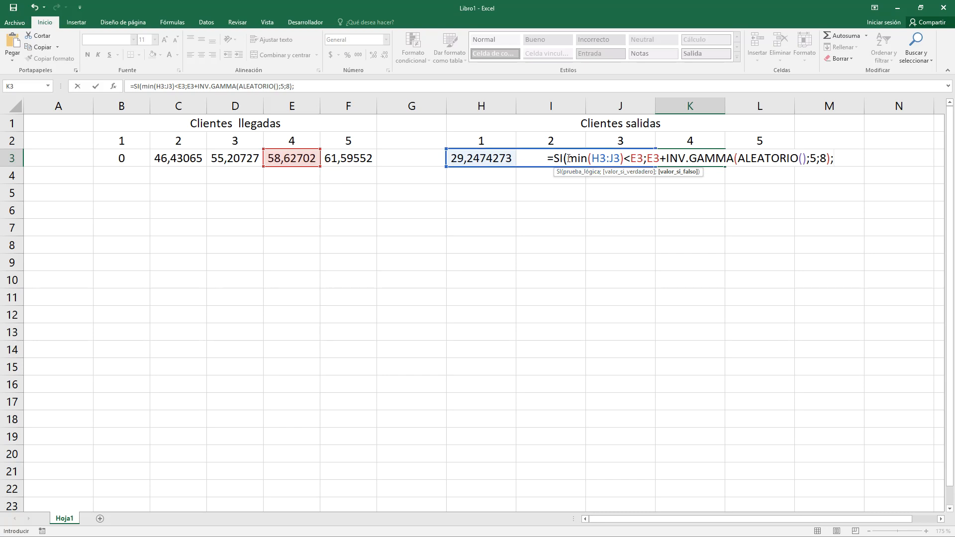
pyautogui.moveTo(567, 158); pyautogui.dragTo(624, 161)
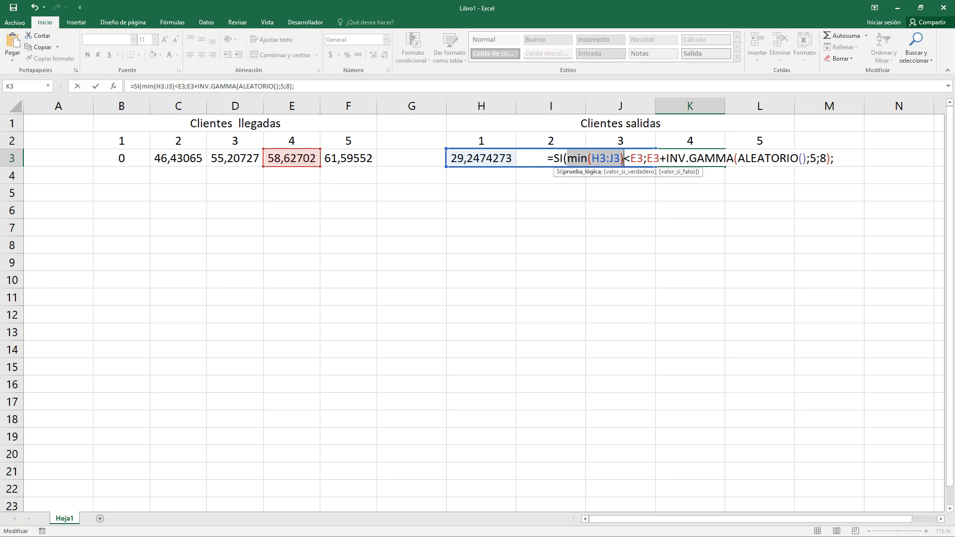
pyautogui.click(835, 158)
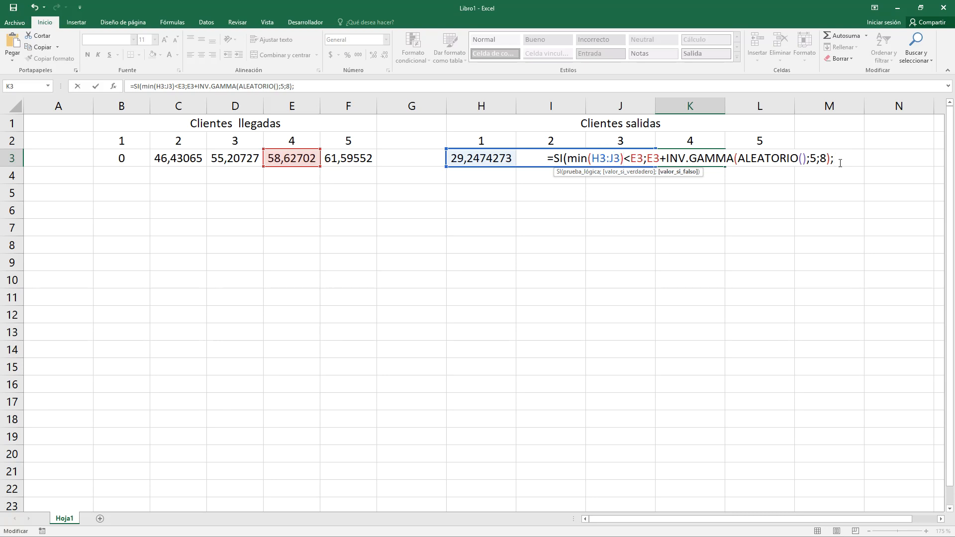
pyautogui.hotkey('ctrl', 'v')
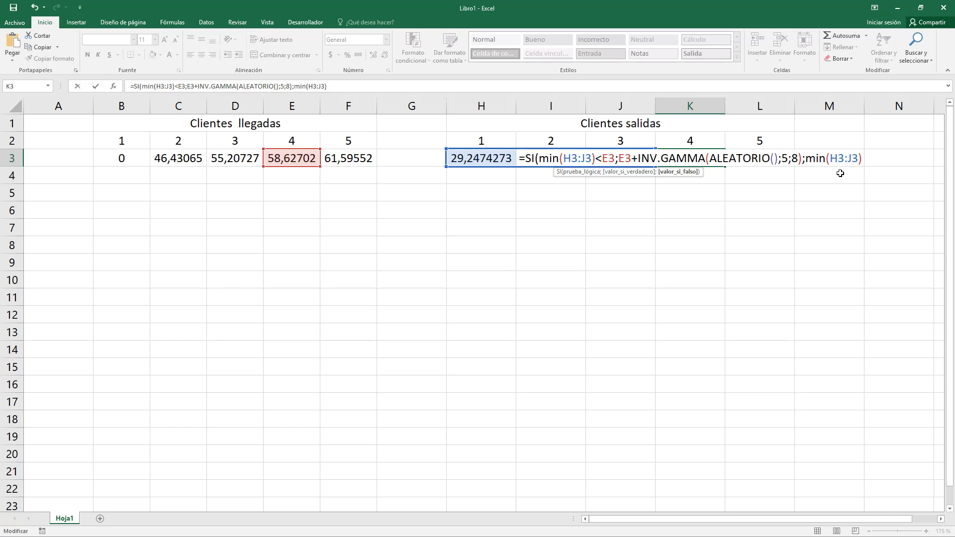
pyautogui.write('+')
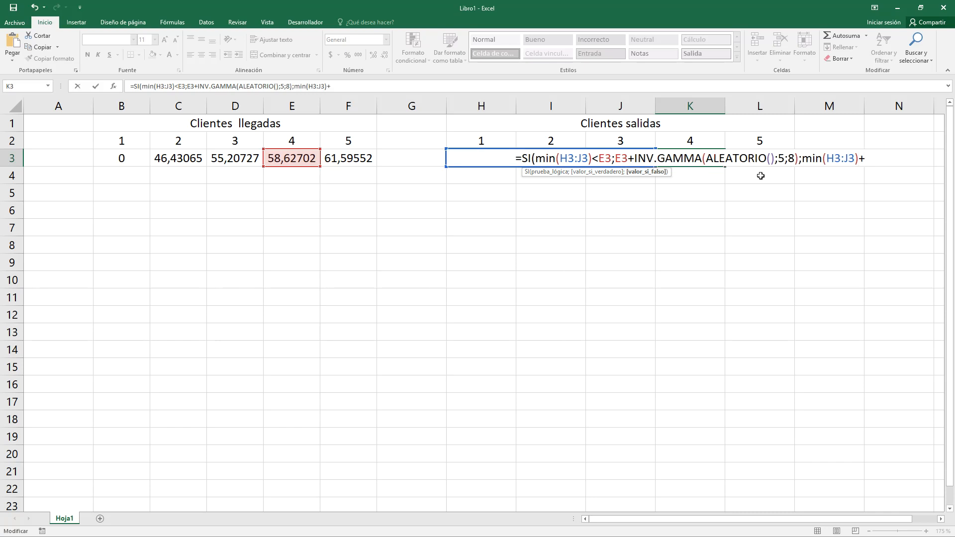
pyautogui.moveTo(635, 158); pyautogui.dragTo(800, 166)
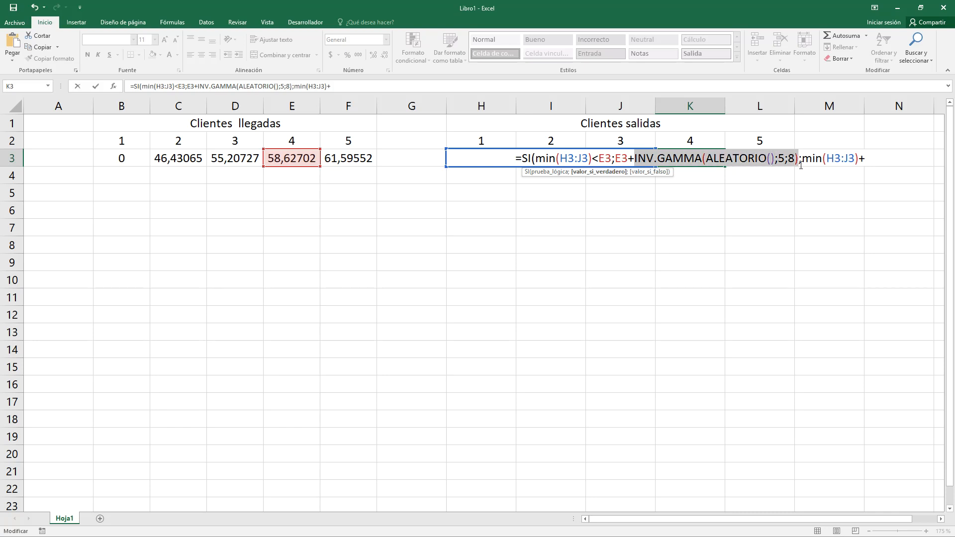
pyautogui.click(874, 158)
pyautogui.hotkey('ctrl', 'v')
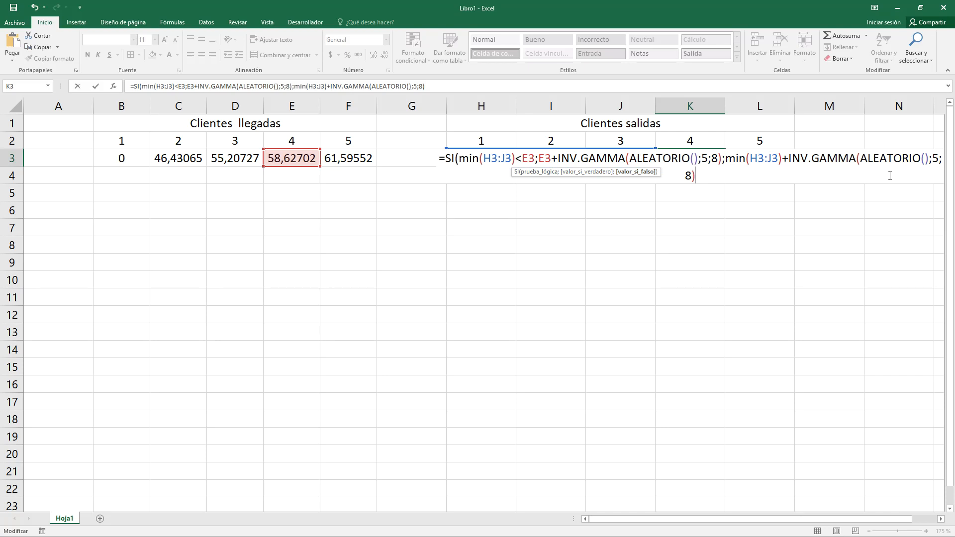
pyautogui.write(')')
pyautogui.hotkey('ctrl', 'Return')
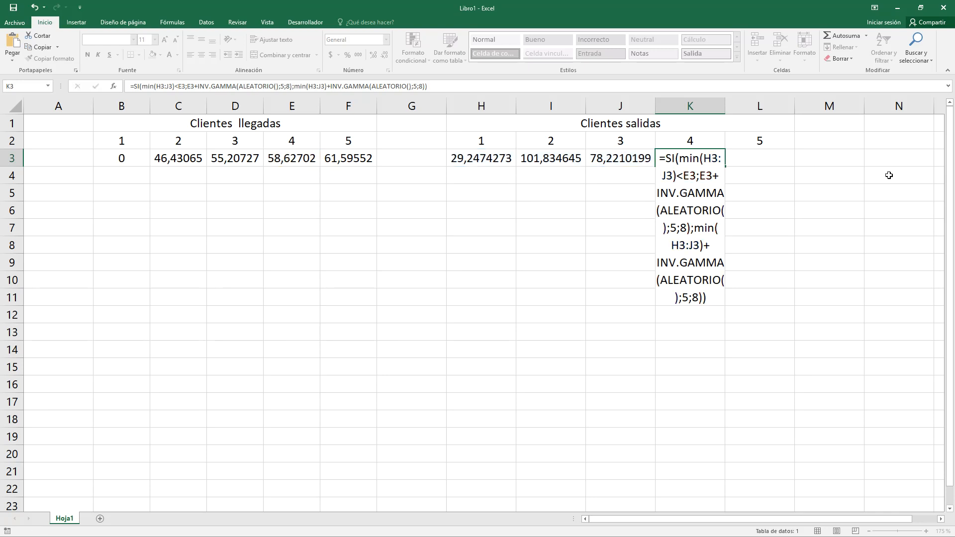
pyautogui.click(571, 279)
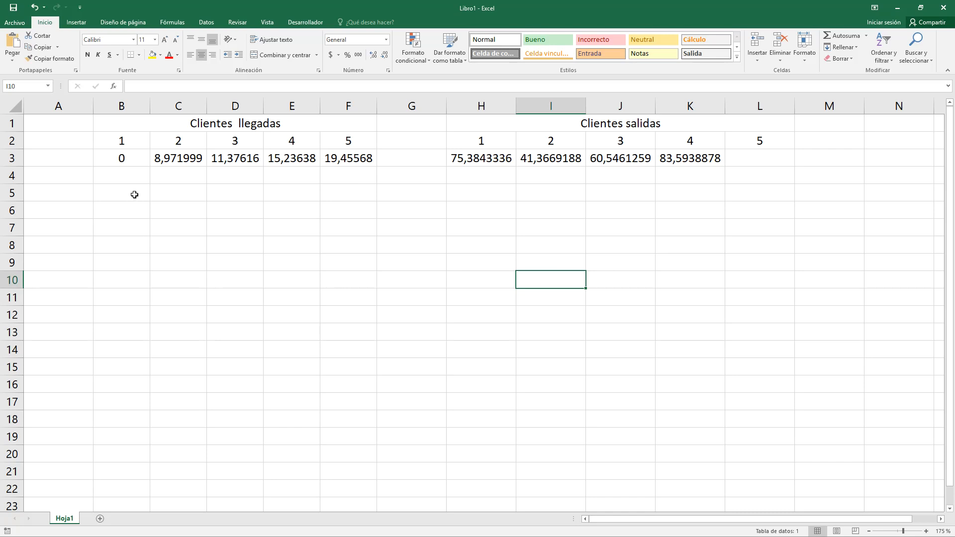
# Step: Copy the five arrival times in B3:F3 and paste them as values only starting at C9
pyautogui.moveTo(130, 160); pyautogui.dragTo(353, 153)
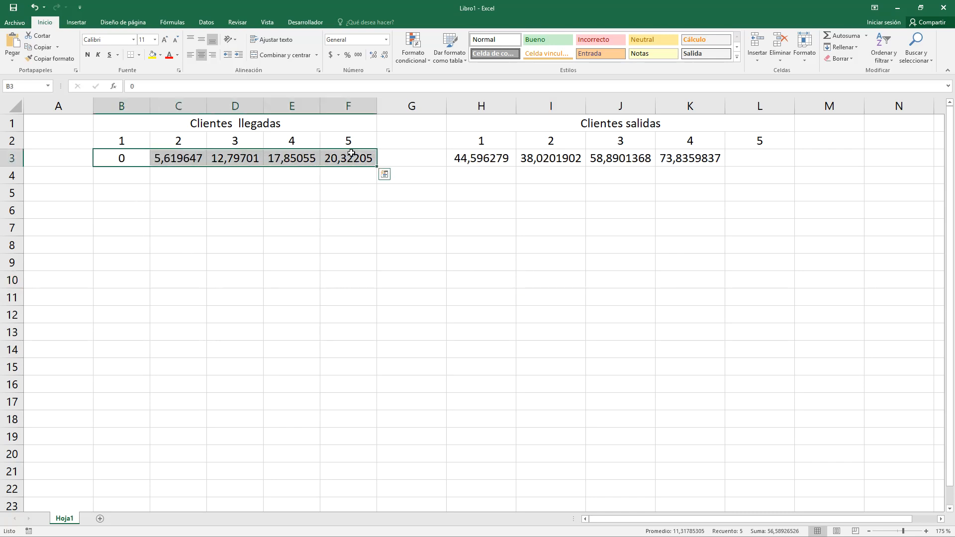
pyautogui.hotkey('ctrl', 'c')
pyautogui.rightClick(159, 261)
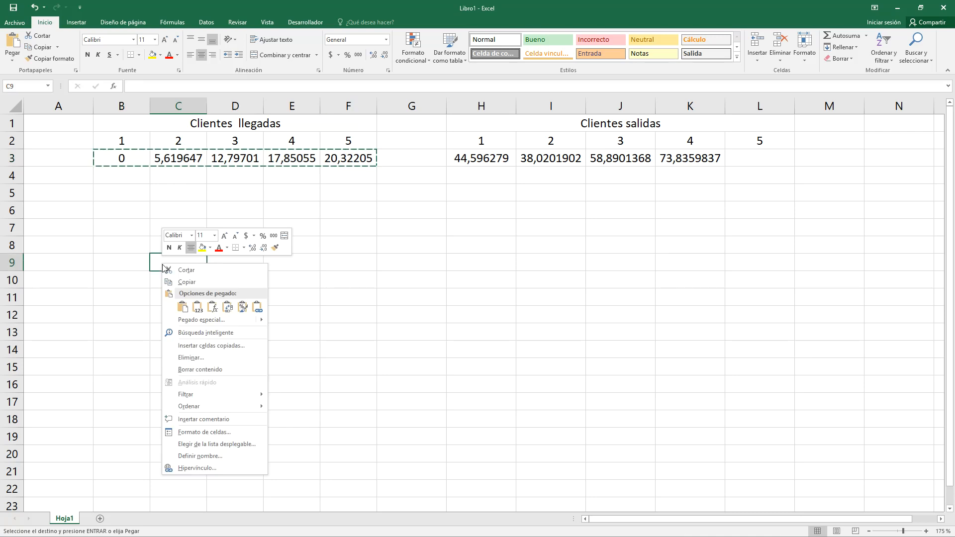
pyautogui.click(197, 307)
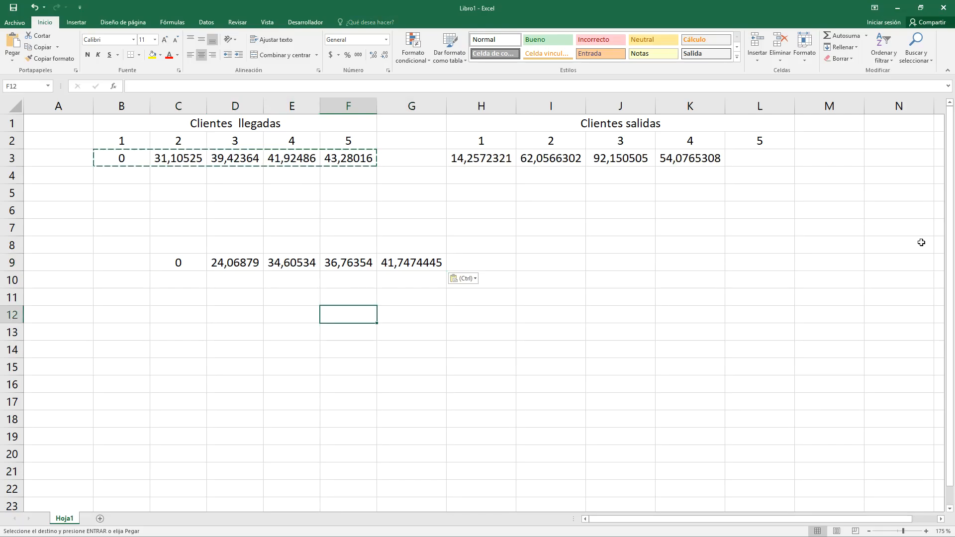
pyautogui.click(247, 262)
pyautogui.click(295, 264)
pyautogui.click(356, 263)
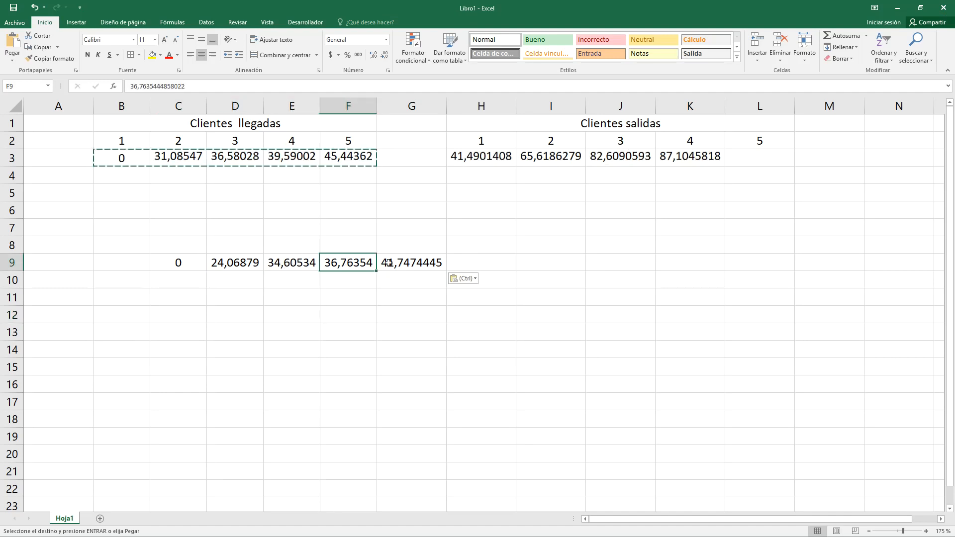
pyautogui.click(406, 264)
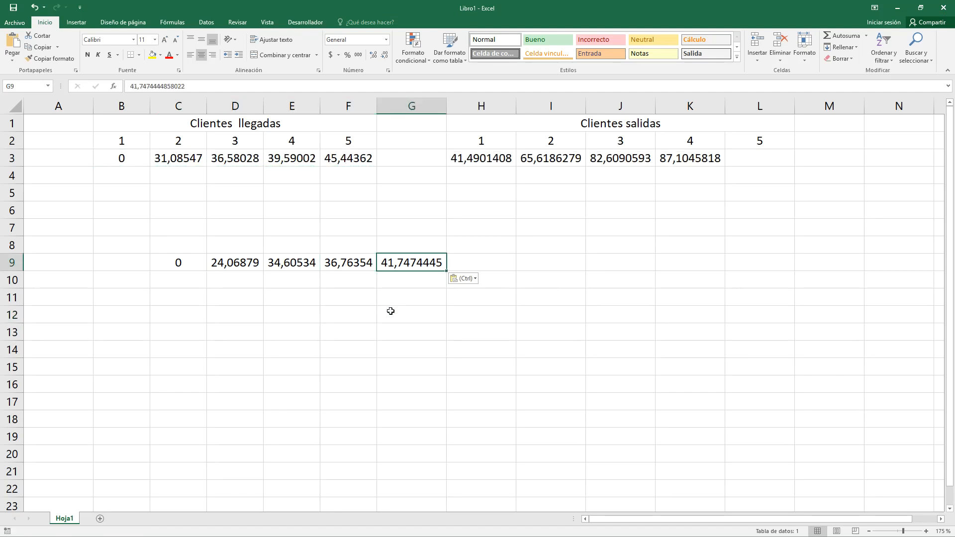
# Step: Number the pasted arrival times with client labels 1 to 5 in C8:G8
pyautogui.click(192, 241)
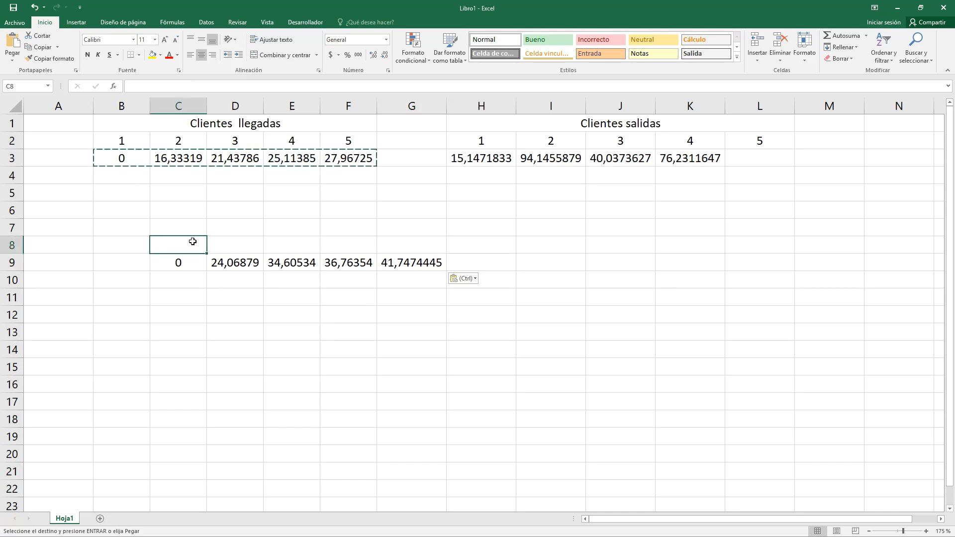
pyautogui.write('1')
pyautogui.press('Tab')
pyautogui.write('2')
pyautogui.press('Tab')
pyautogui.write('3')
pyautogui.press('Tab')
pyautogui.write('4')
pyautogui.press('Tab')
pyautogui.write('5')
pyautogui.press('Tab')
pyautogui.press('Down')
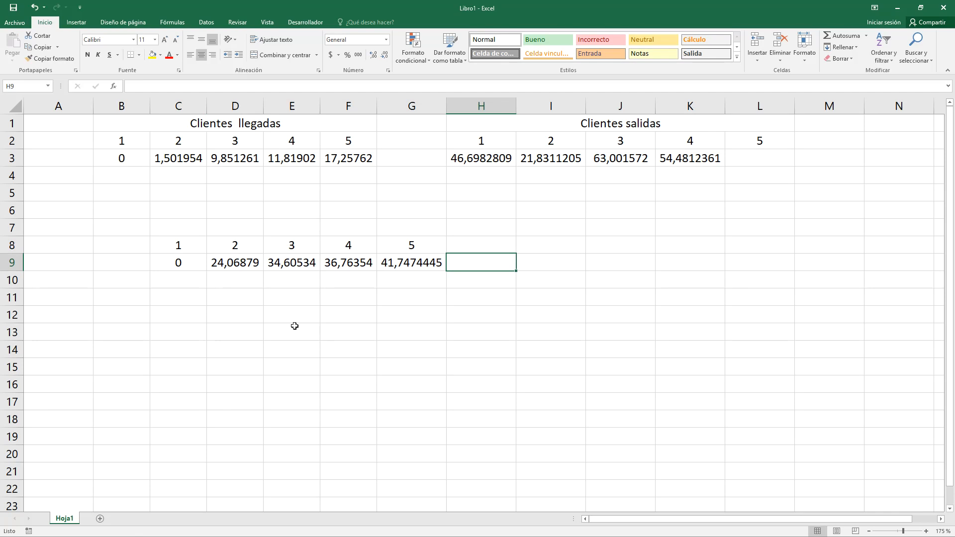
pyautogui.click(345, 264)
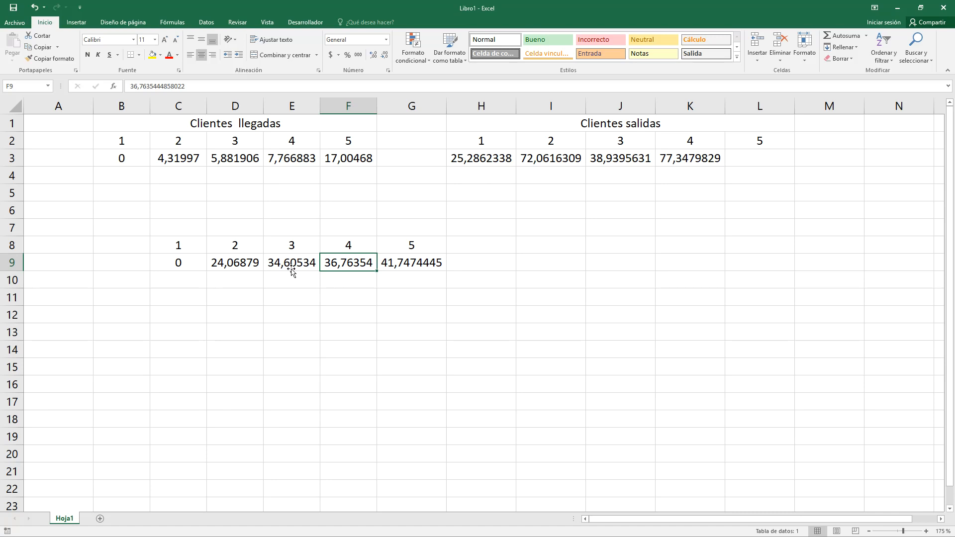
pyautogui.click(183, 268)
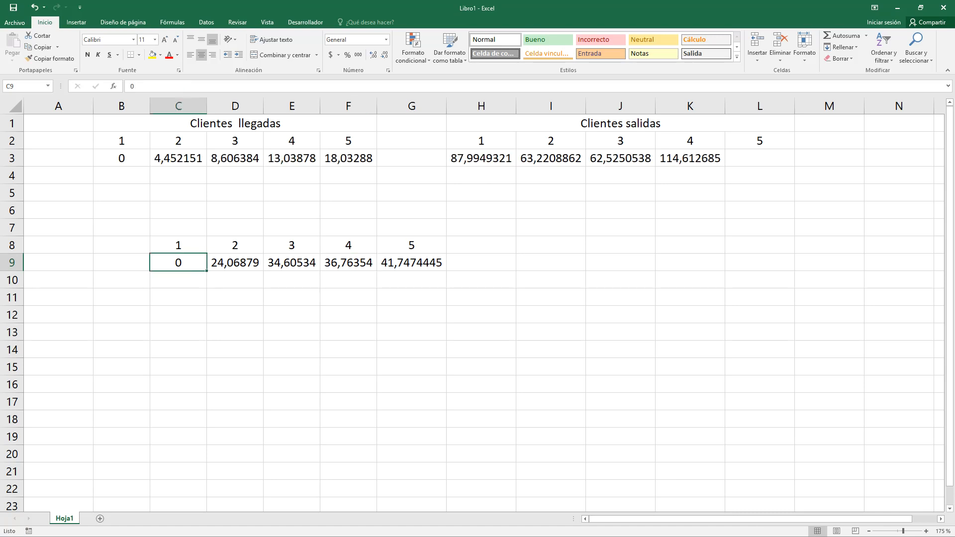
# Step: Replace the first three example times with 87 in C9, 82 in D9 and 34 in E9
pyautogui.write('87')
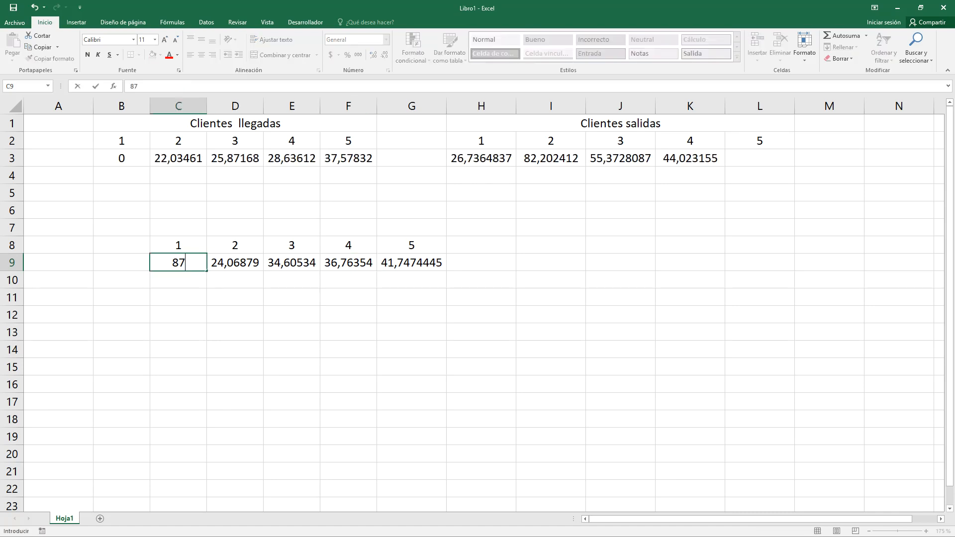
pyautogui.hotkey('ctrl', 'Return')
pyautogui.click(217, 265)
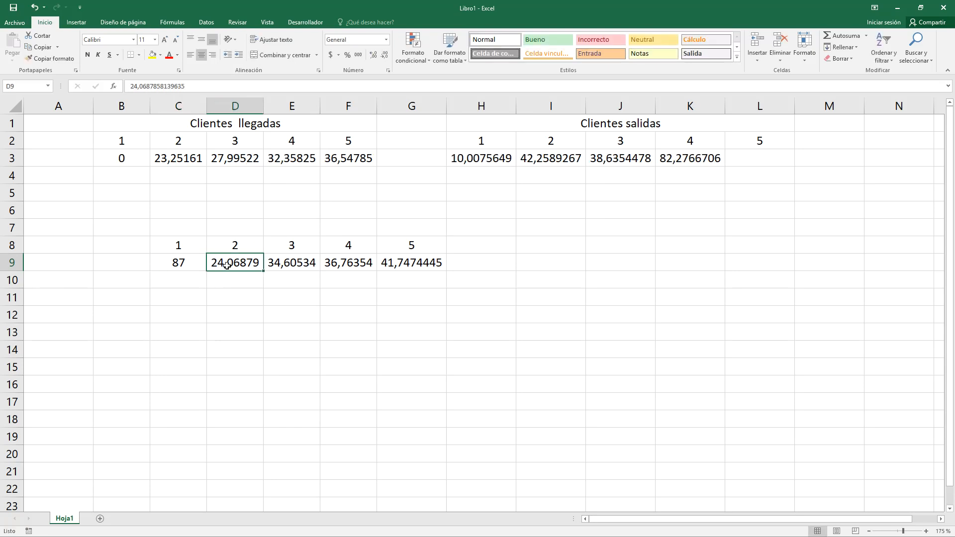
pyautogui.write('82')
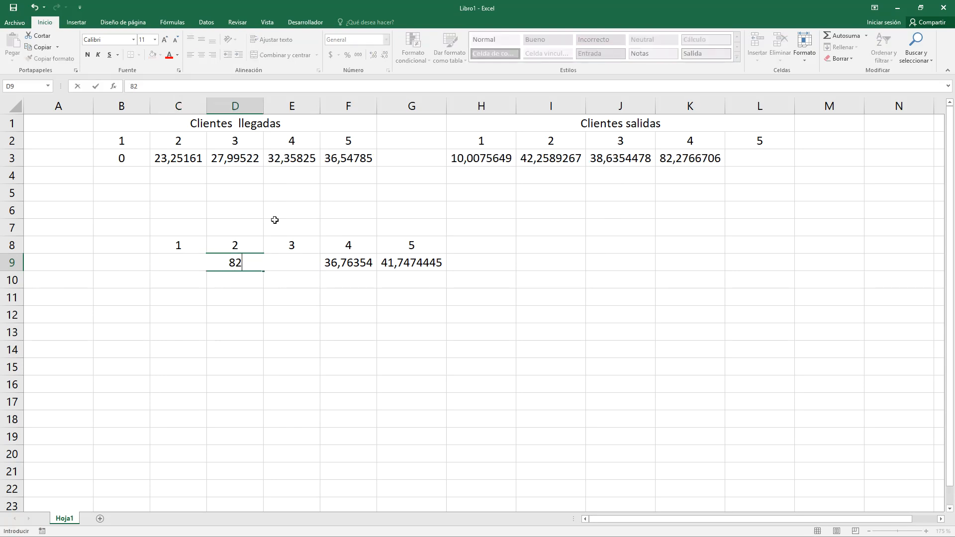
pyautogui.click(269, 366)
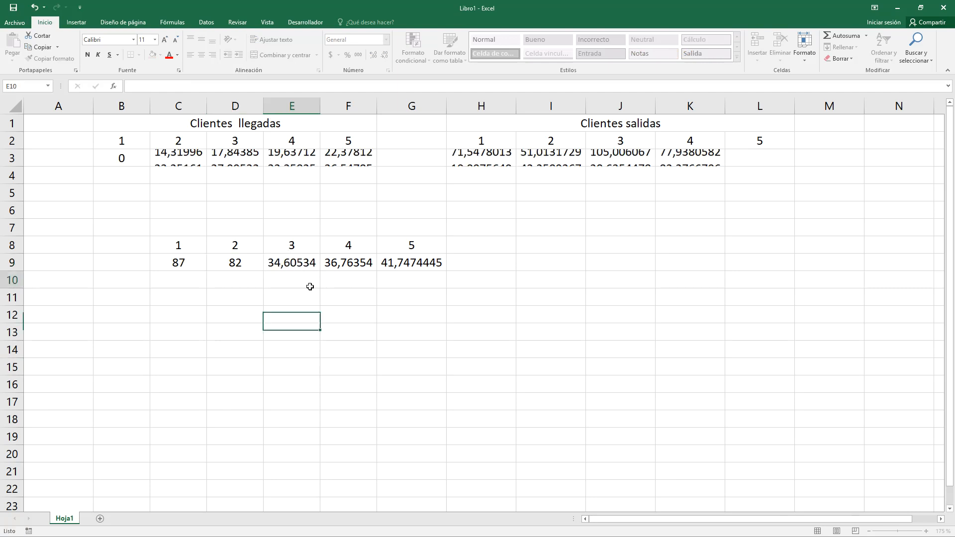
pyautogui.click(296, 262)
pyautogui.write('34')
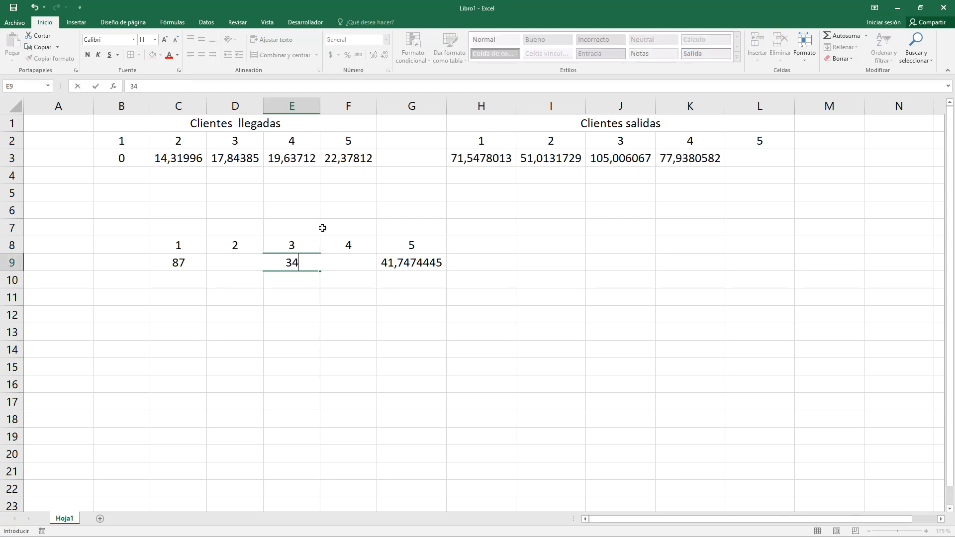
pyautogui.click(327, 345)
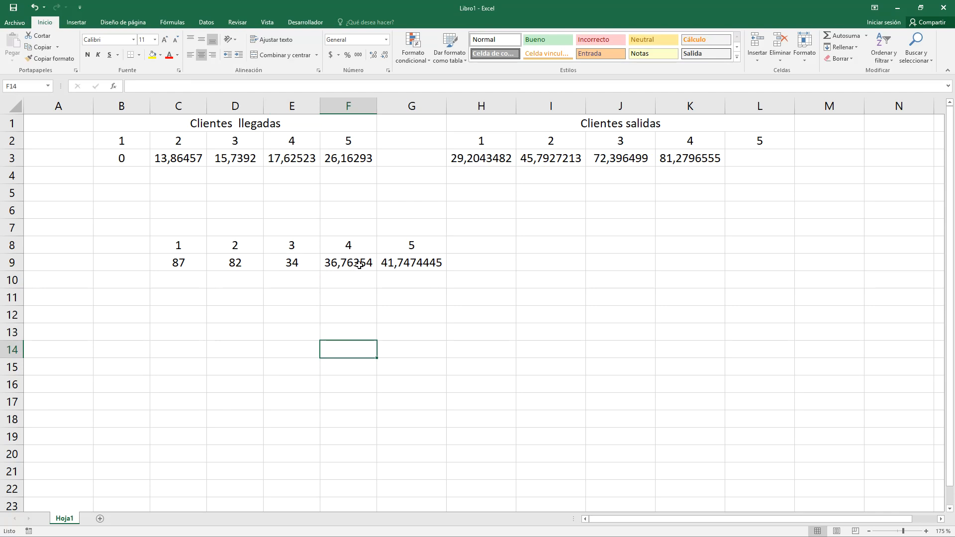
# Step: Clear client 5's label and time by emptying G7:G10, and set client 4's example time in F9 to 50
pyautogui.click(391, 260)
pyautogui.moveTo(401, 228); pyautogui.dragTo(416, 284)
pyautogui.press('Delete')
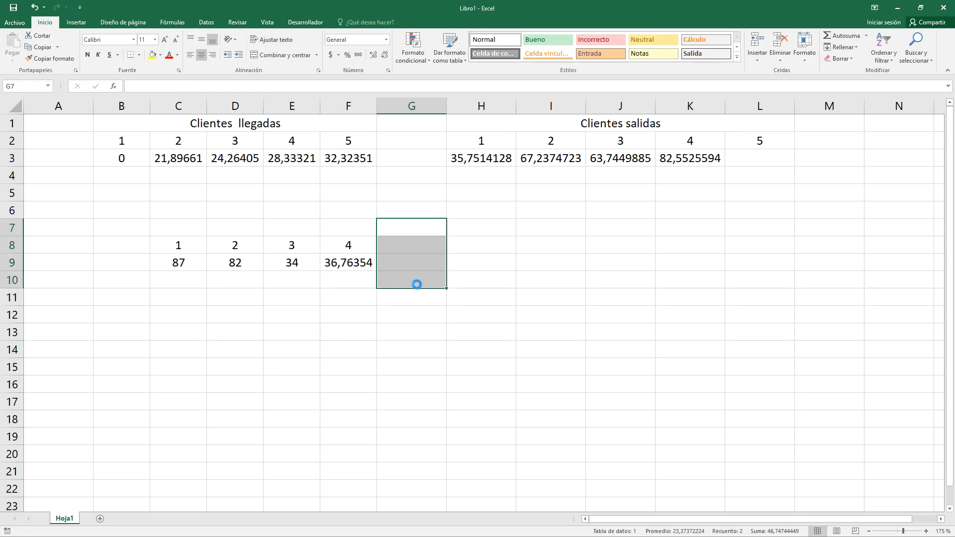
pyautogui.click(327, 363)
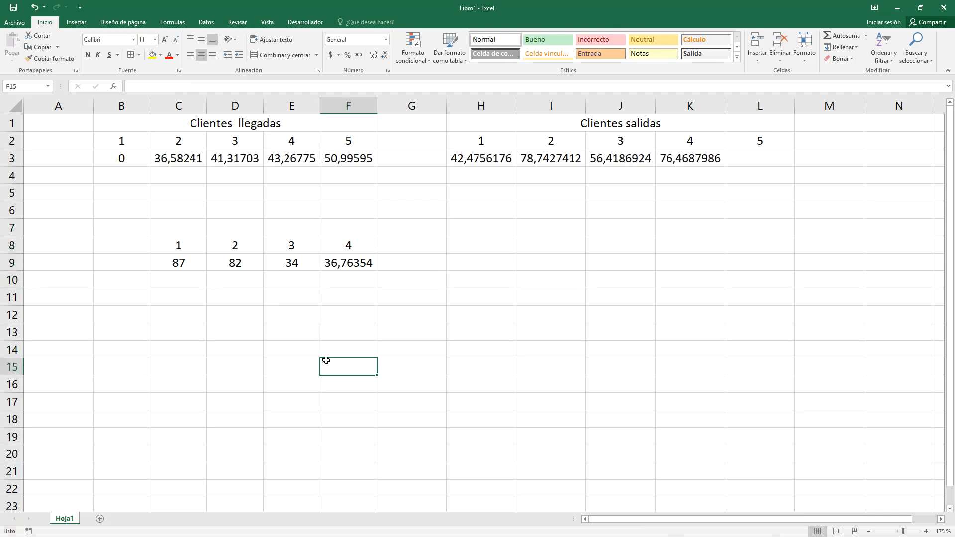
pyautogui.click(348, 262)
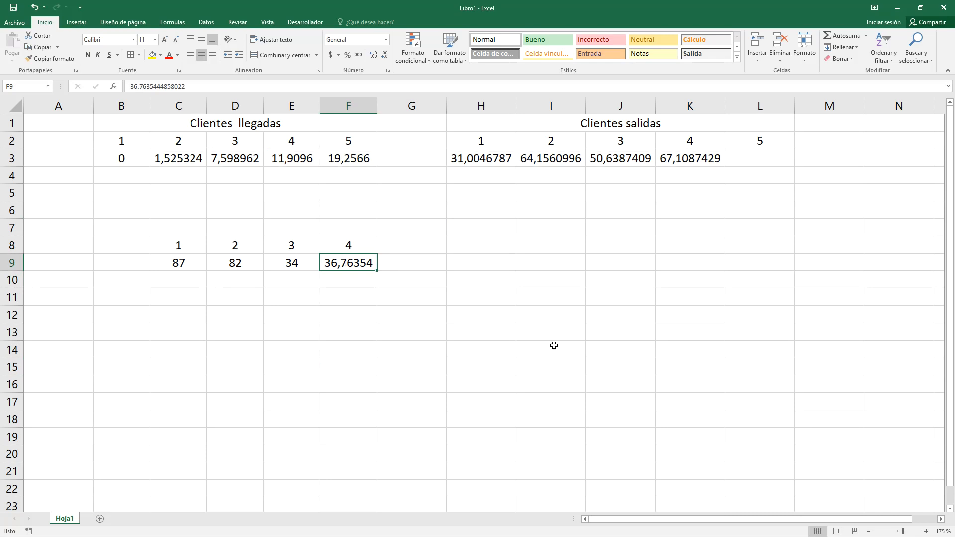
pyautogui.write('50')
pyautogui.click(492, 345)
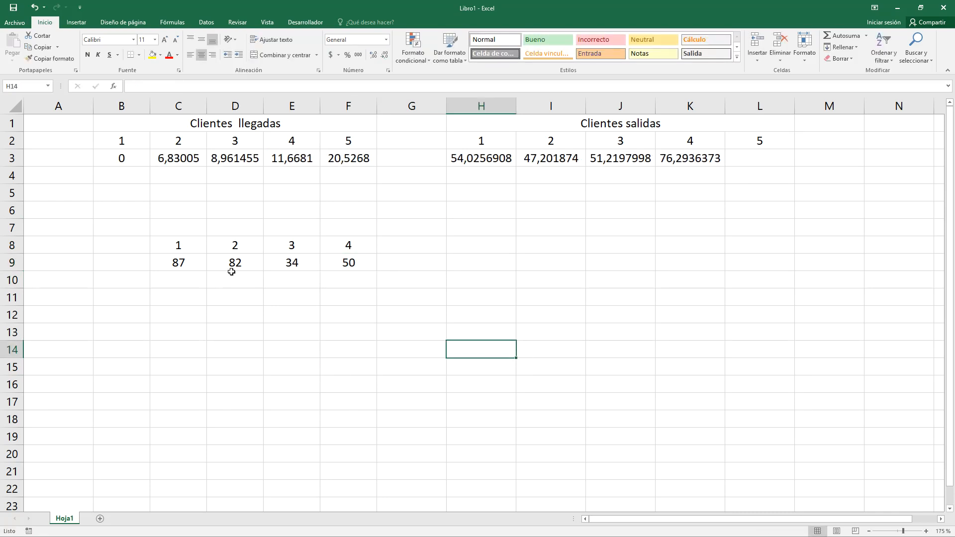
pyautogui.click(178, 263)
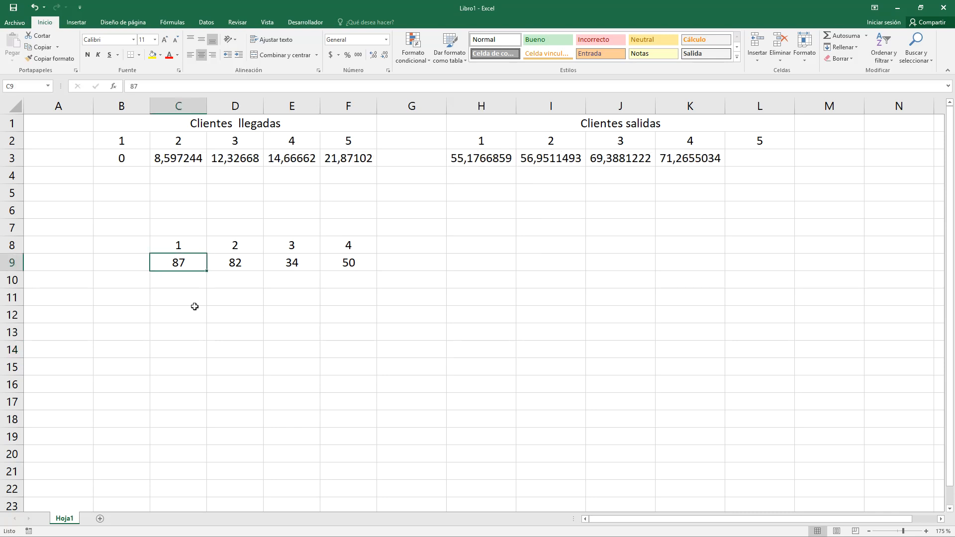
pyautogui.click(245, 264)
pyautogui.click(293, 264)
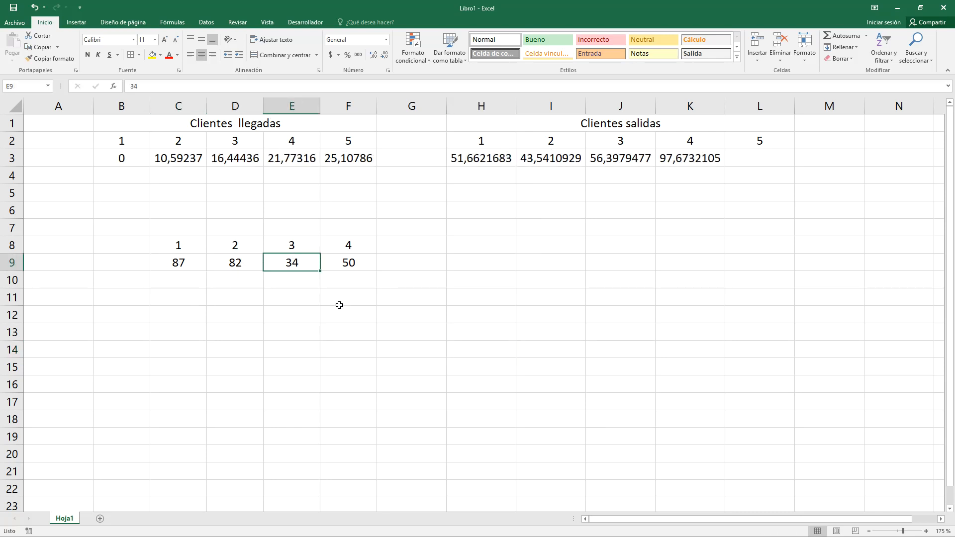
pyautogui.click(349, 259)
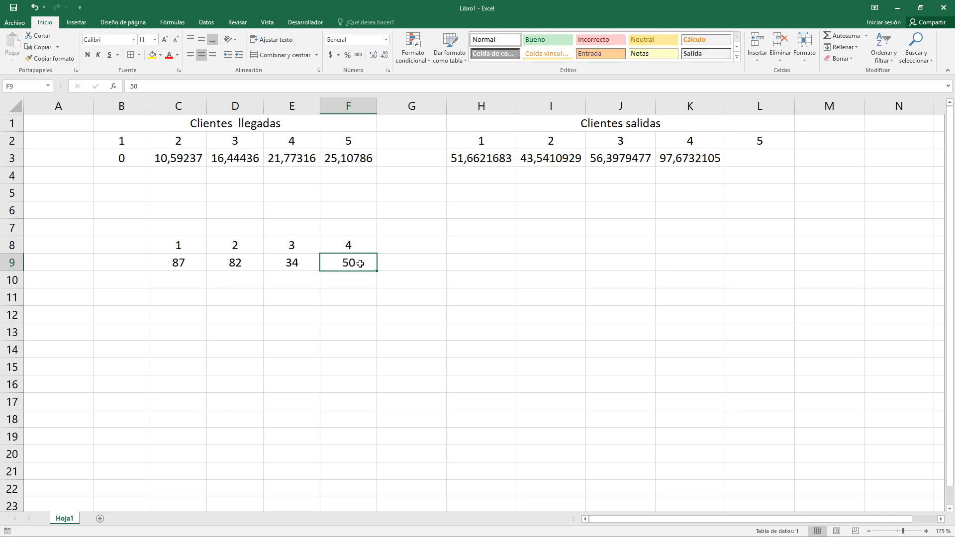
pyautogui.click(297, 264)
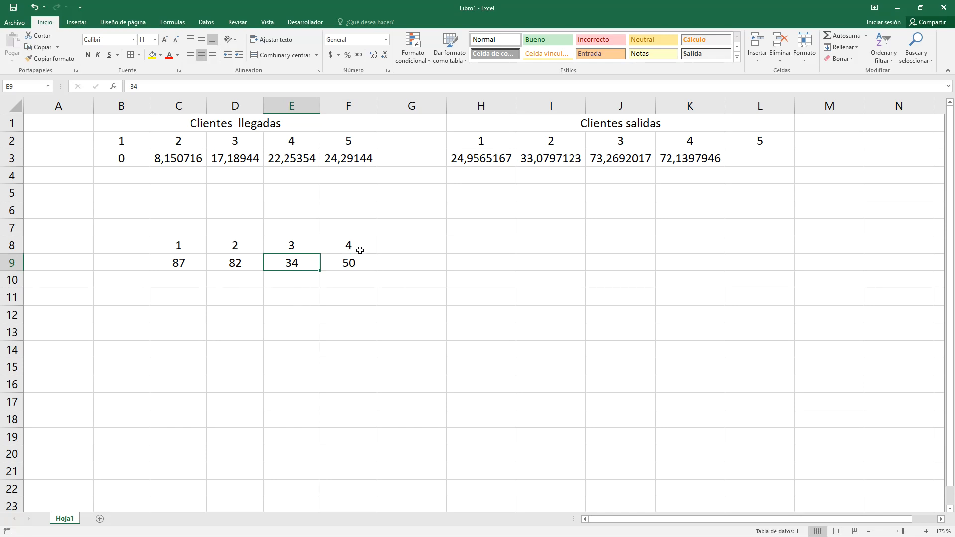
pyautogui.moveTo(356, 251); pyautogui.dragTo(363, 265)
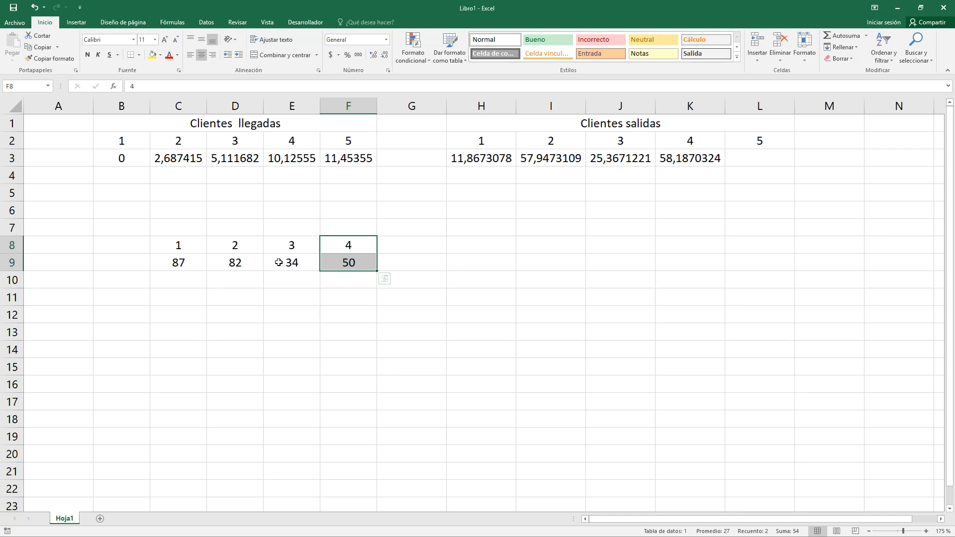
# Step: Set client 3's example time in E9 to 68
pyautogui.click(279, 262)
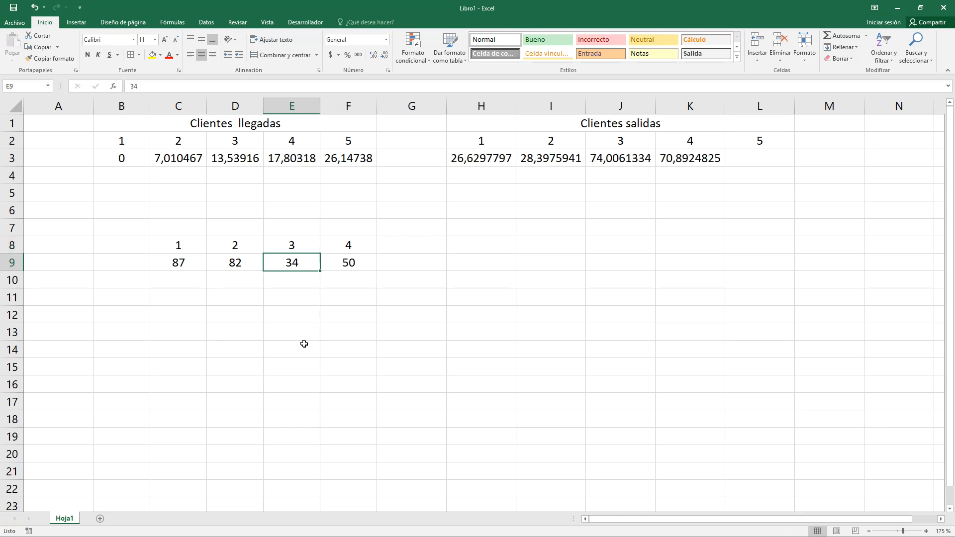
pyautogui.write('68')
pyautogui.click(303, 344)
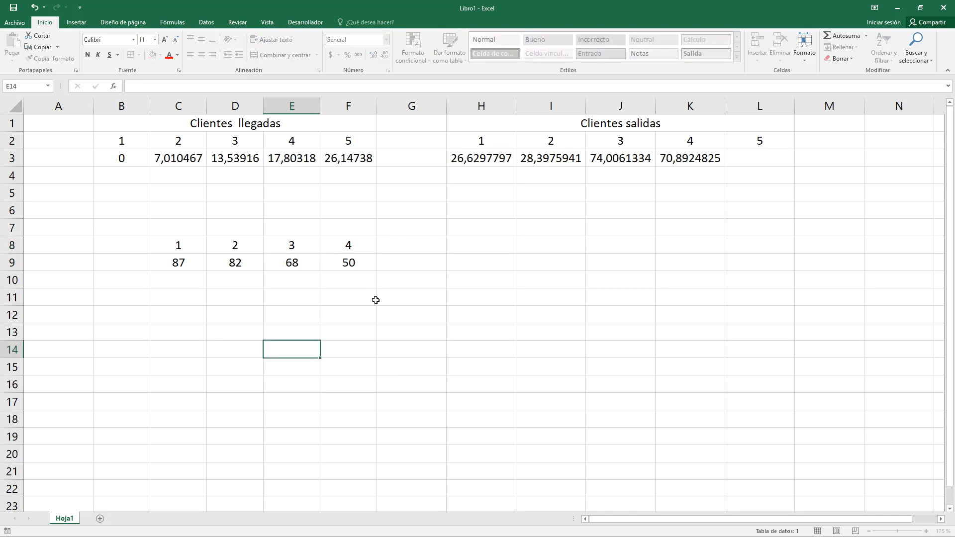
# Step: Compare the first three clients' example times in C9:E9 with client 4's time in F9
pyautogui.click(178, 265)
pyautogui.click(217, 264)
pyautogui.click(310, 262)
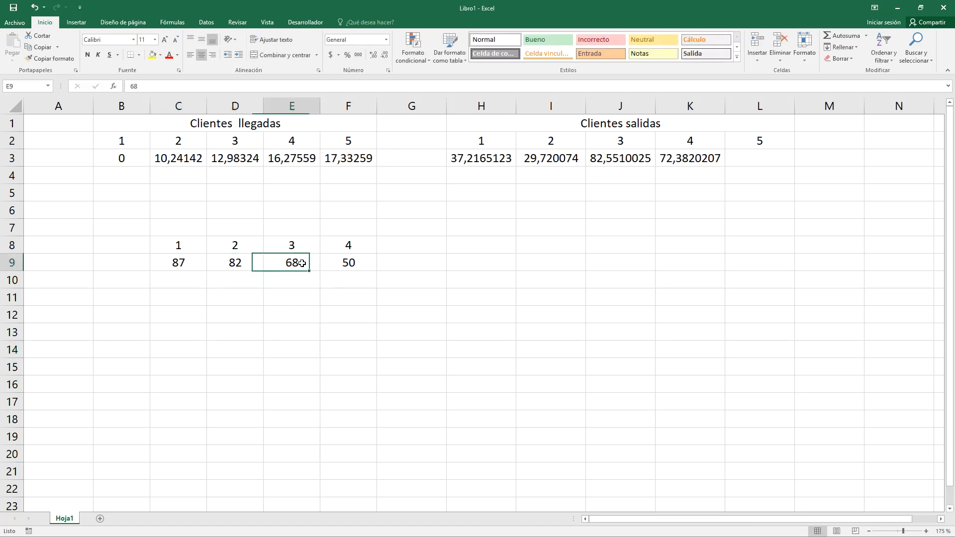
pyautogui.click(347, 263)
pyautogui.moveTo(175, 264); pyautogui.dragTo(287, 262)
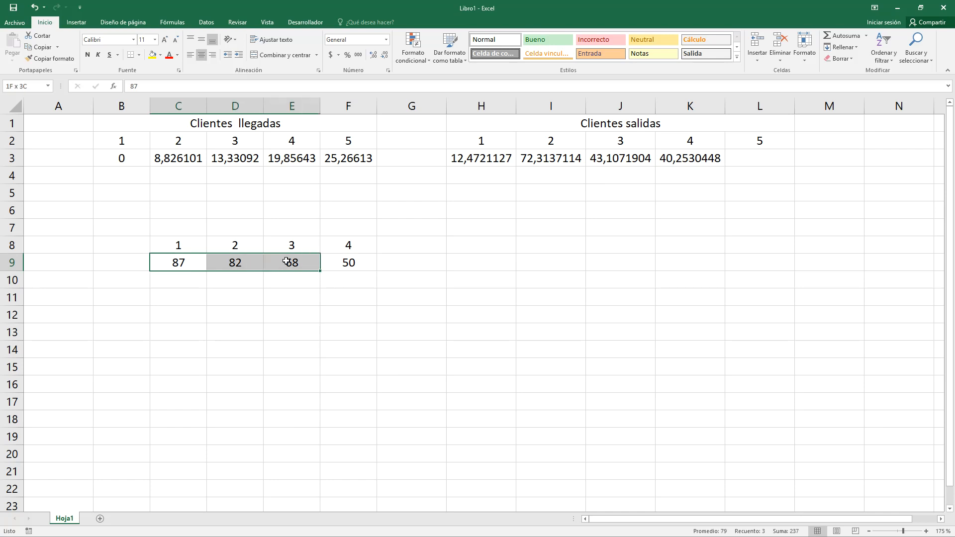
pyautogui.click(359, 263)
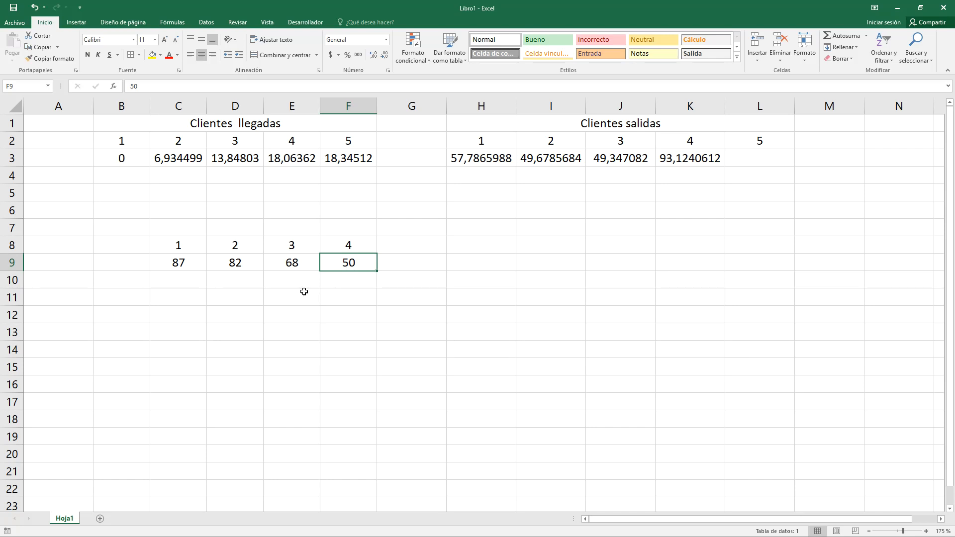
pyautogui.moveTo(203, 260); pyautogui.dragTo(292, 266)
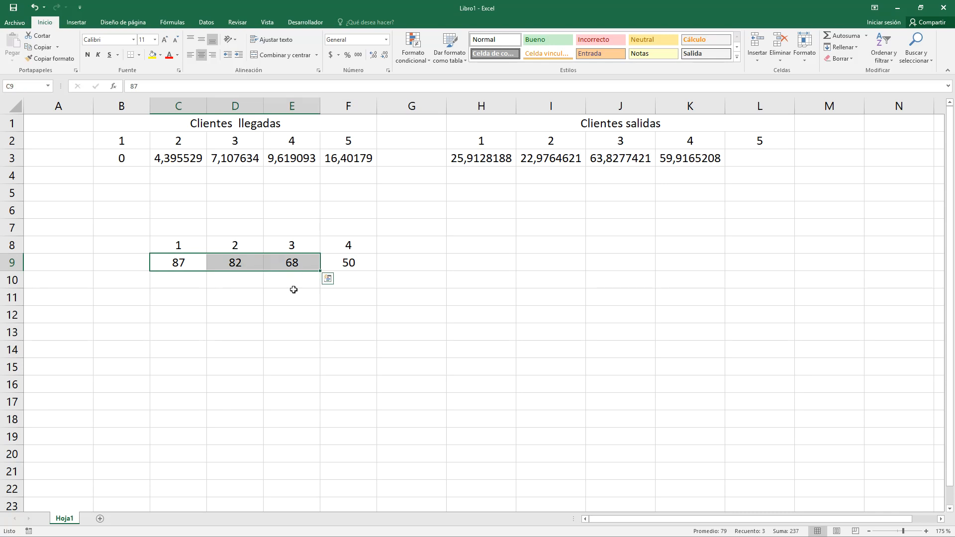
pyautogui.click(296, 264)
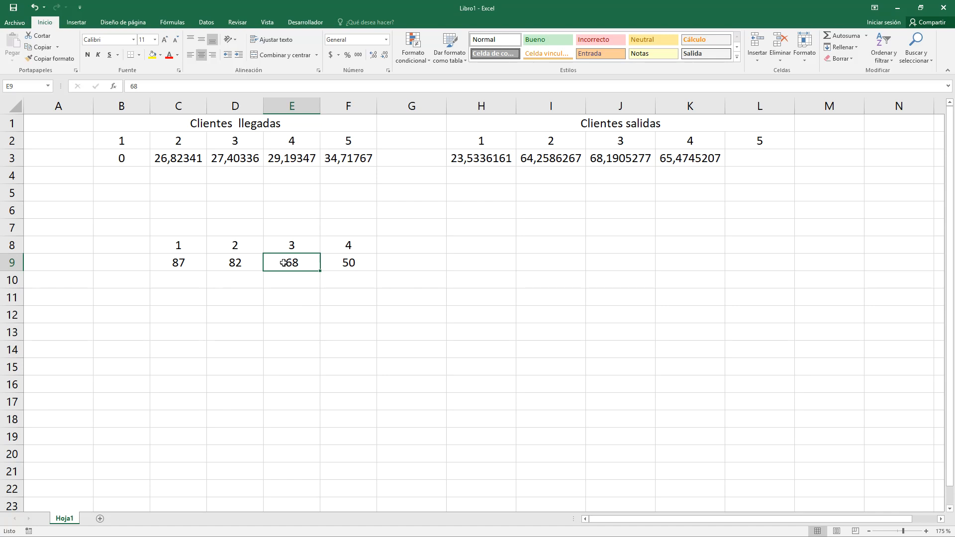
pyautogui.moveTo(196, 267); pyautogui.dragTo(277, 264)
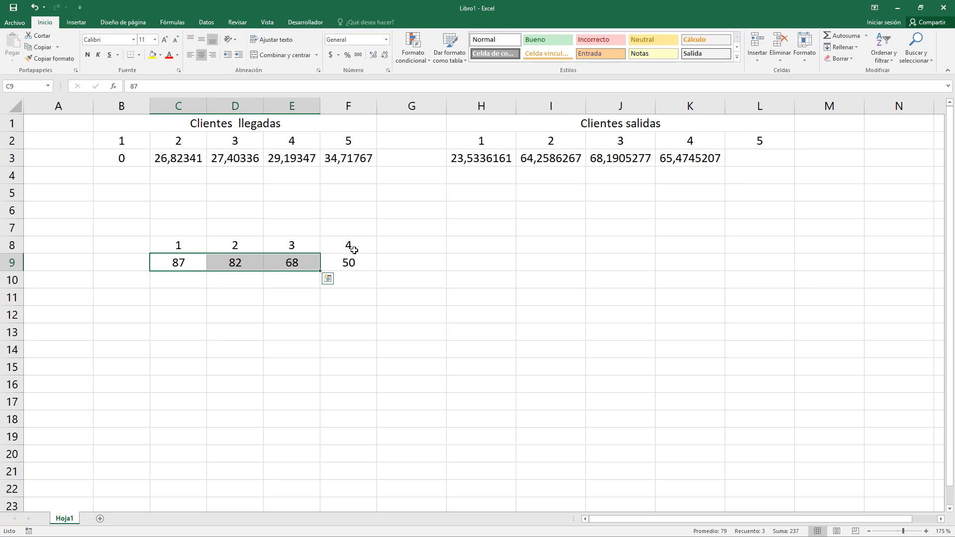
# Step: Set client 2's example time in D9 to 14
pyautogui.click(308, 266)
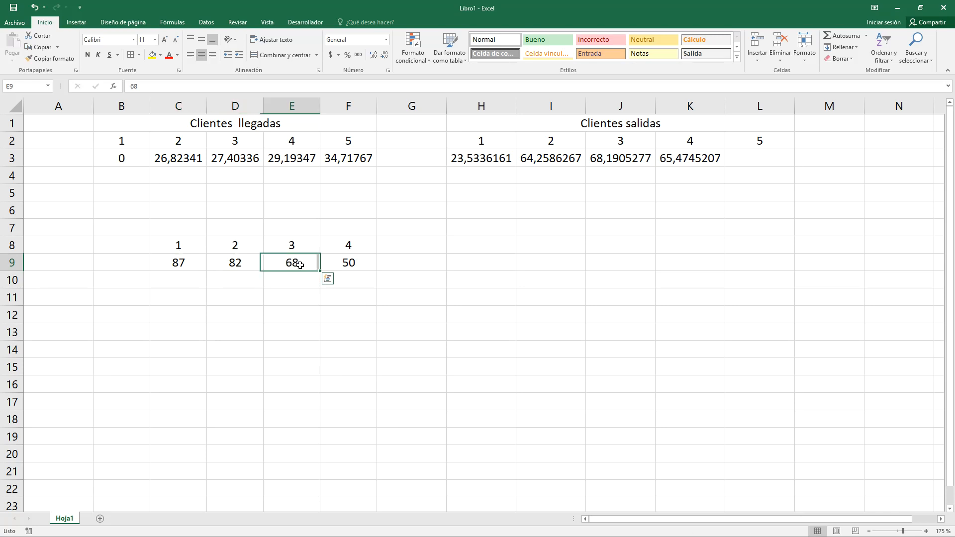
pyautogui.click(238, 266)
pyautogui.write('14')
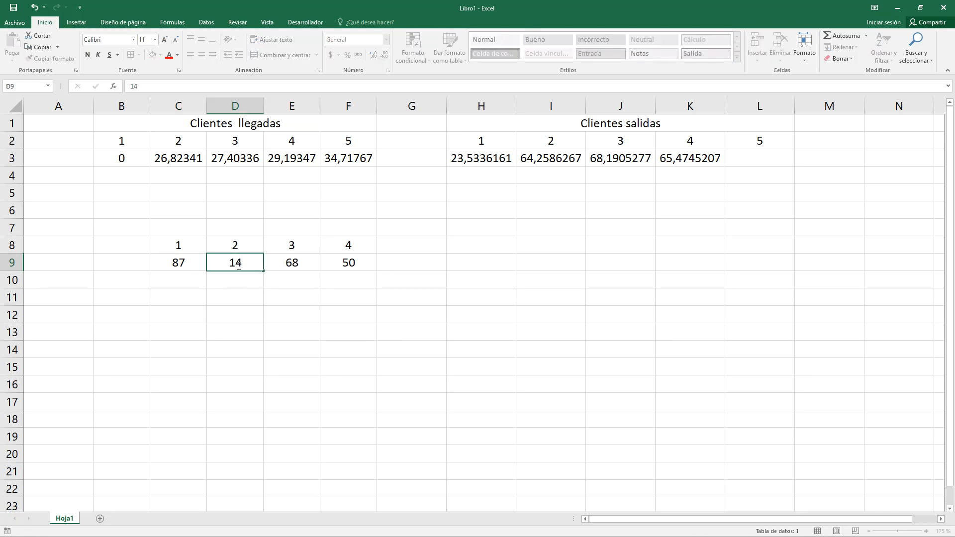
pyautogui.click(257, 316)
# Step: Review the example times in C9:F9 and the simulated departures in H3:K3 to plan client 5's departure in L3
pyautogui.moveTo(180, 263); pyautogui.dragTo(272, 262)
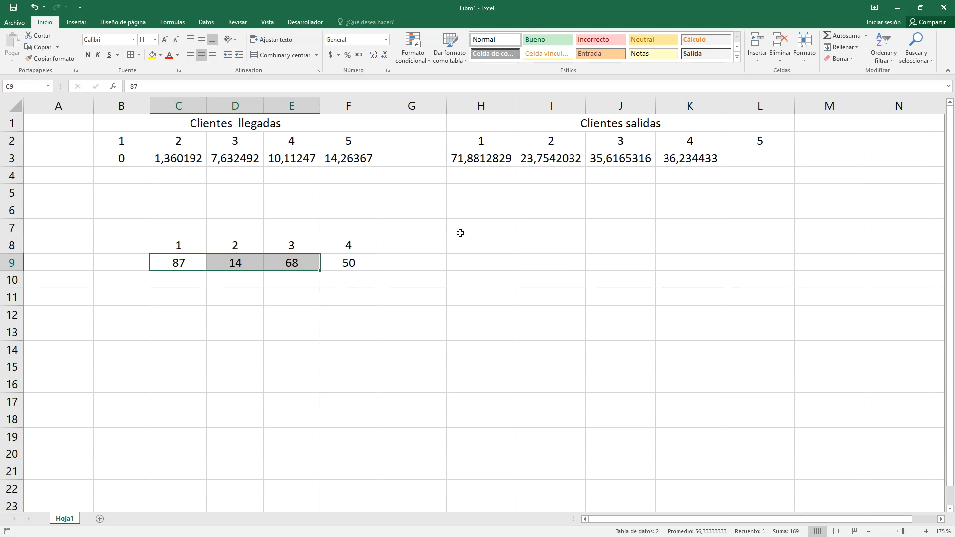
pyautogui.moveTo(184, 237); pyautogui.dragTo(386, 286)
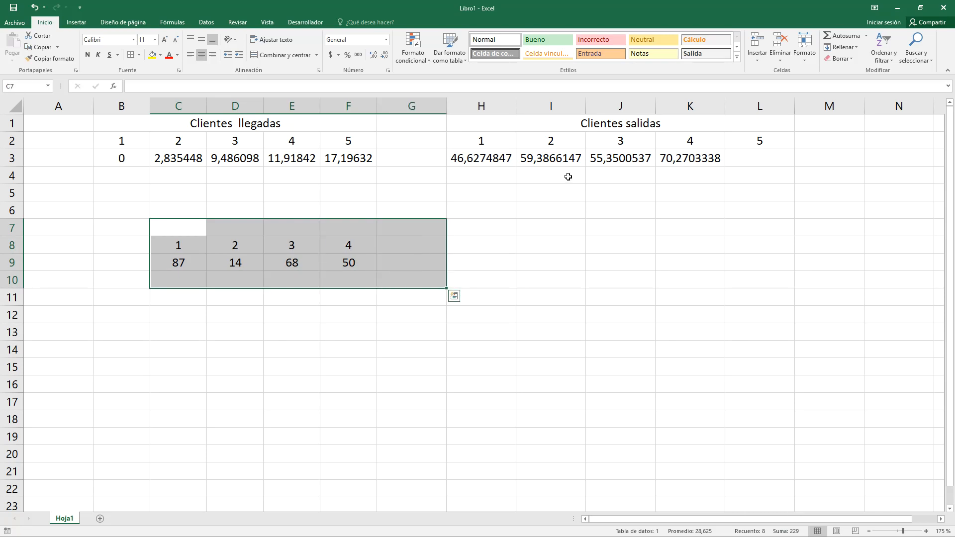
pyautogui.click(752, 161)
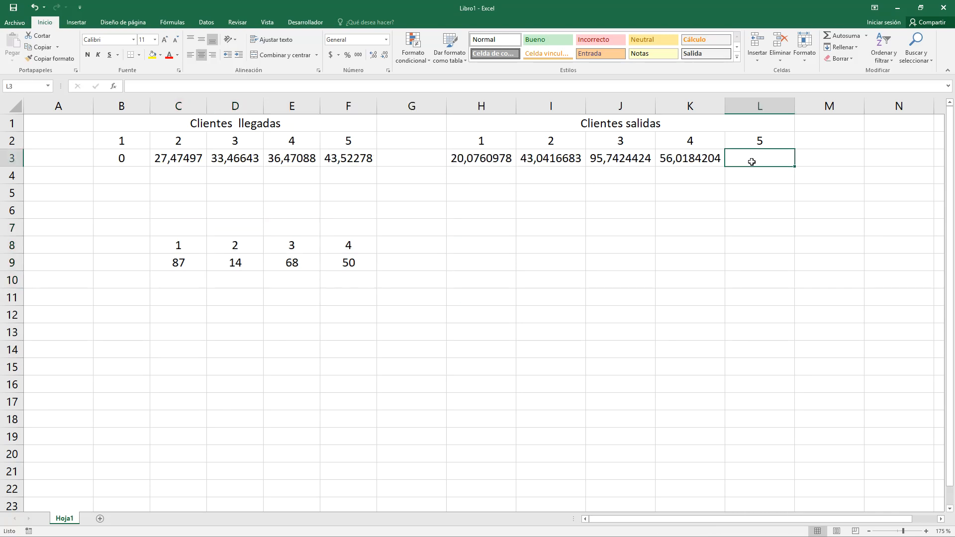
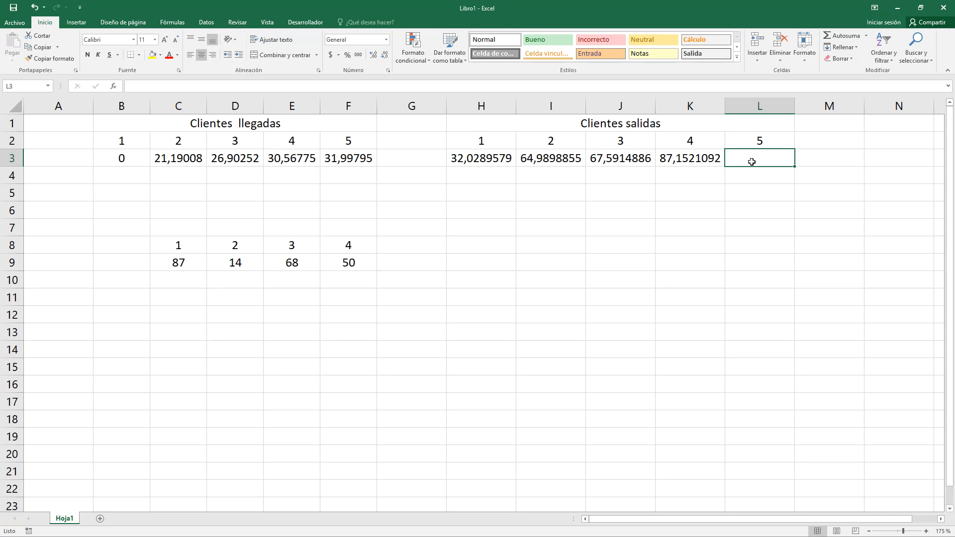
pyautogui.moveTo(499, 159); pyautogui.dragTo(624, 158)
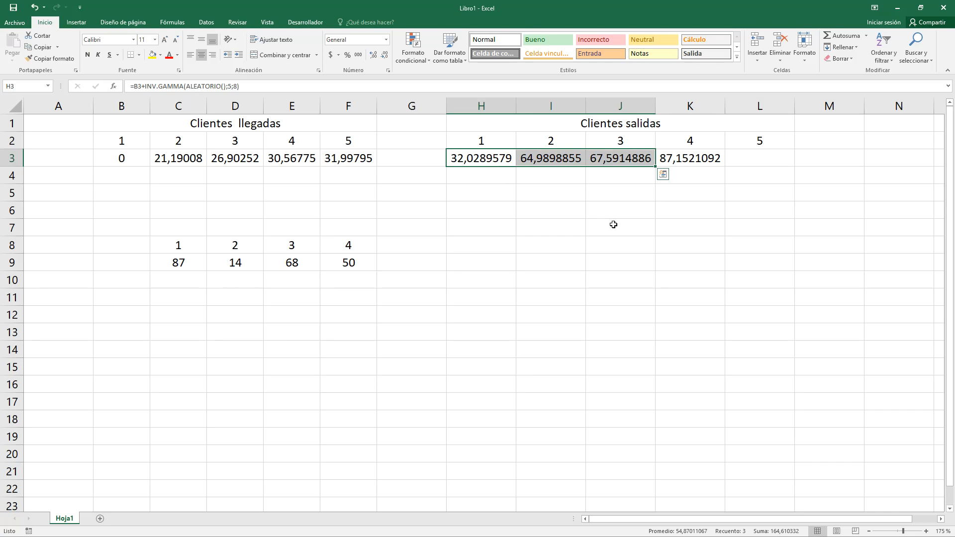
pyautogui.click(483, 159)
pyautogui.moveTo(500, 158); pyautogui.dragTo(696, 159)
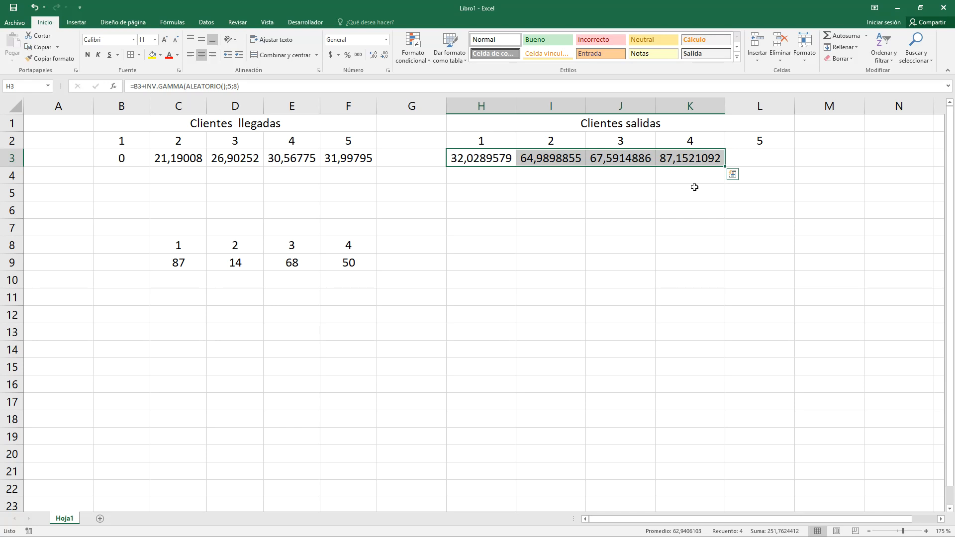
# Step: Add client 5 to the example with label 5 in G8 and time 60 in G9
pyautogui.click(397, 244)
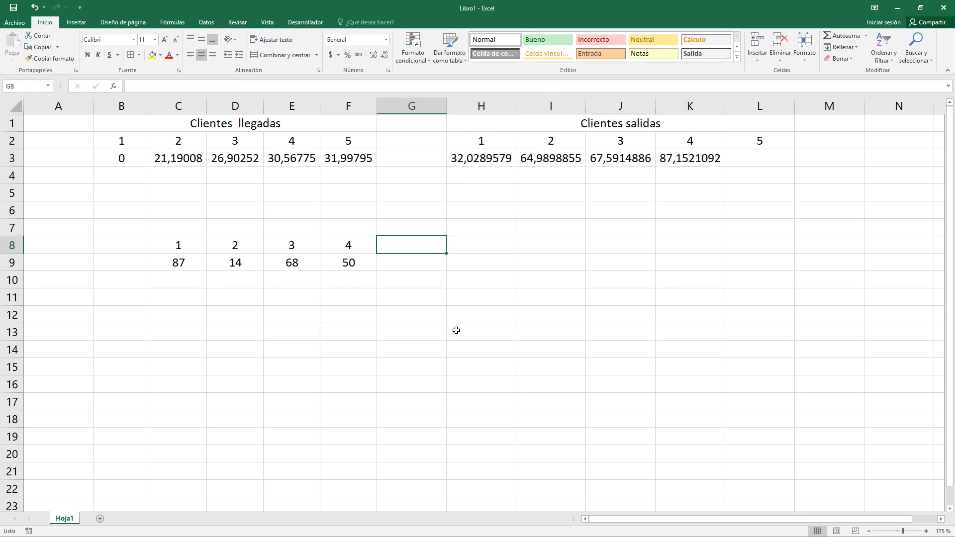
pyautogui.write('5')
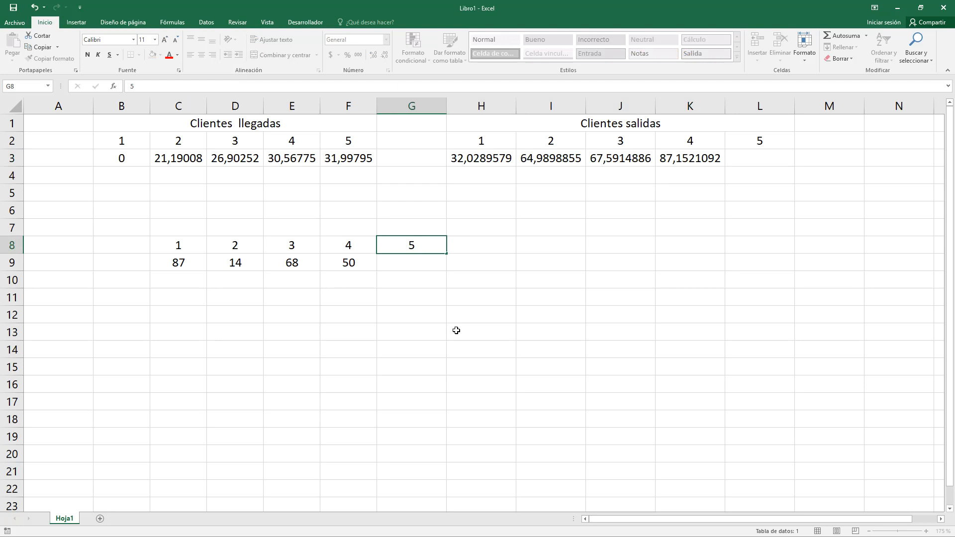
pyautogui.click(411, 262)
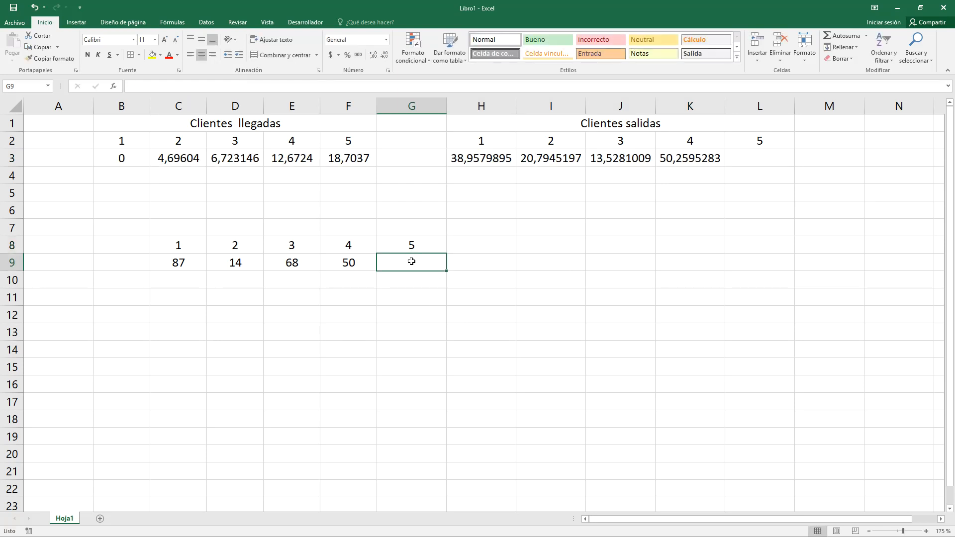
pyautogui.write('60')
pyautogui.click(381, 301)
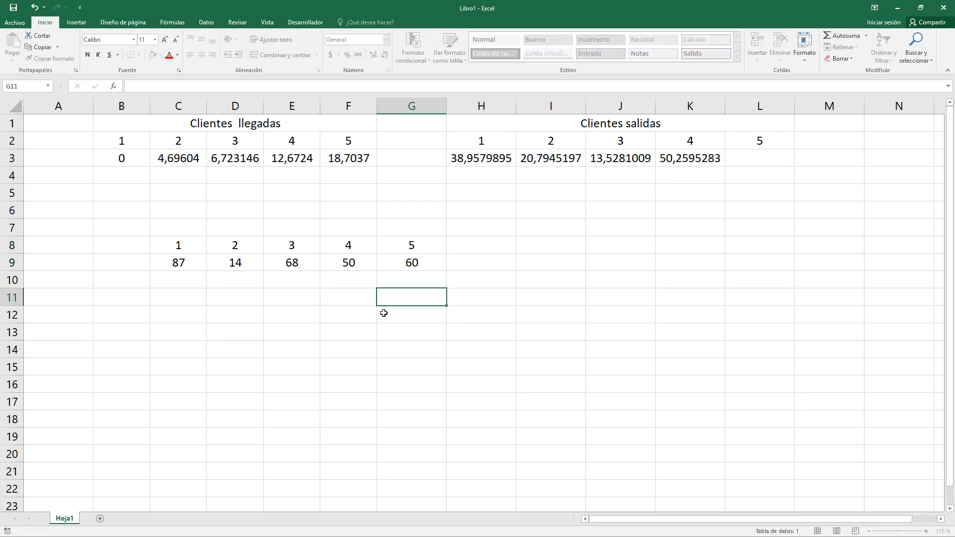
# Step: Set client 4's example time in F9 to 75
pyautogui.click(345, 265)
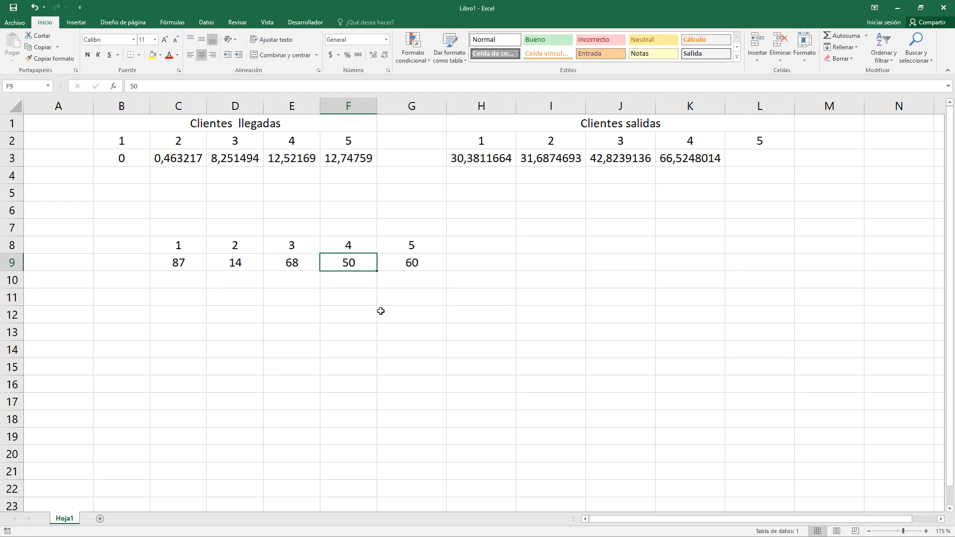
pyautogui.write('75')
pyautogui.click(380, 310)
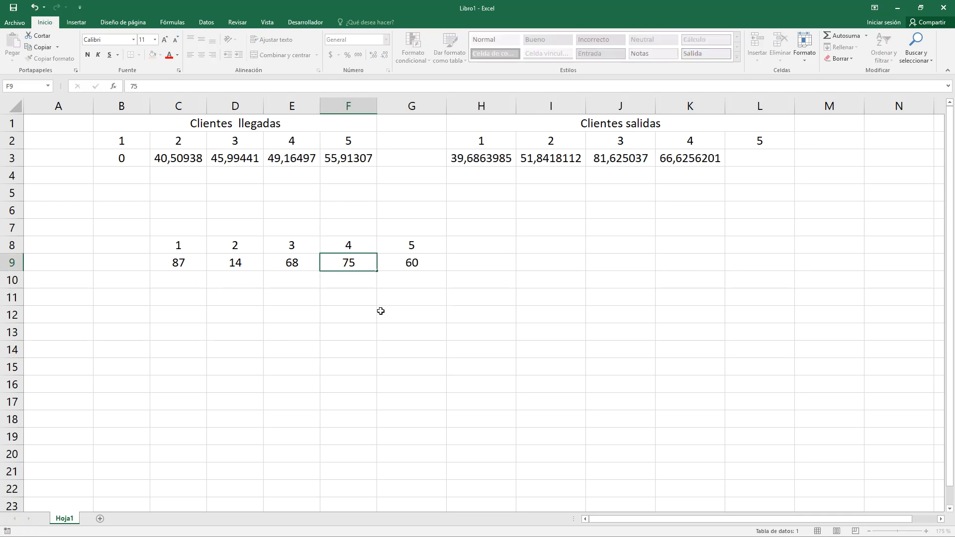
# Step: Compare client 5's example time in G9 with the times of the first four clients in C9:F9
pyautogui.click(235, 263)
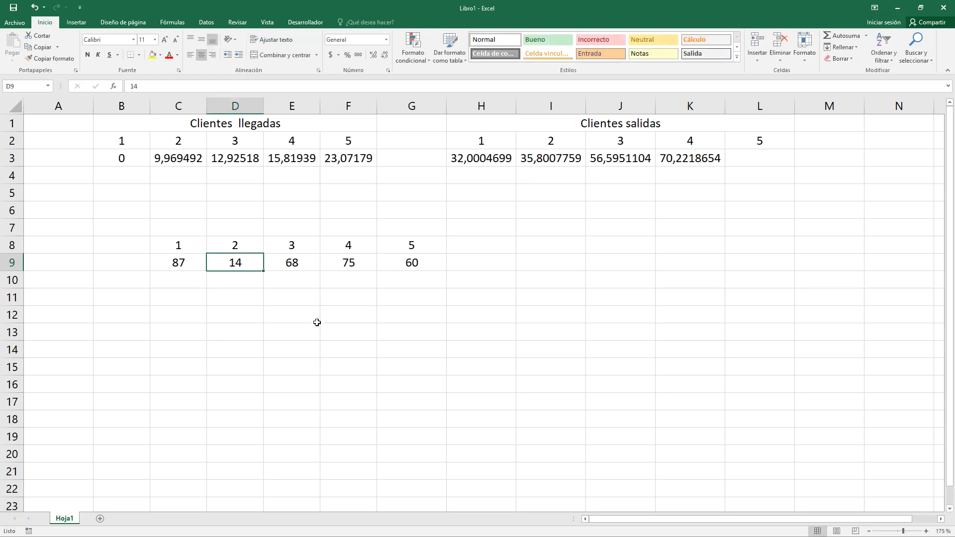
pyautogui.click(410, 263)
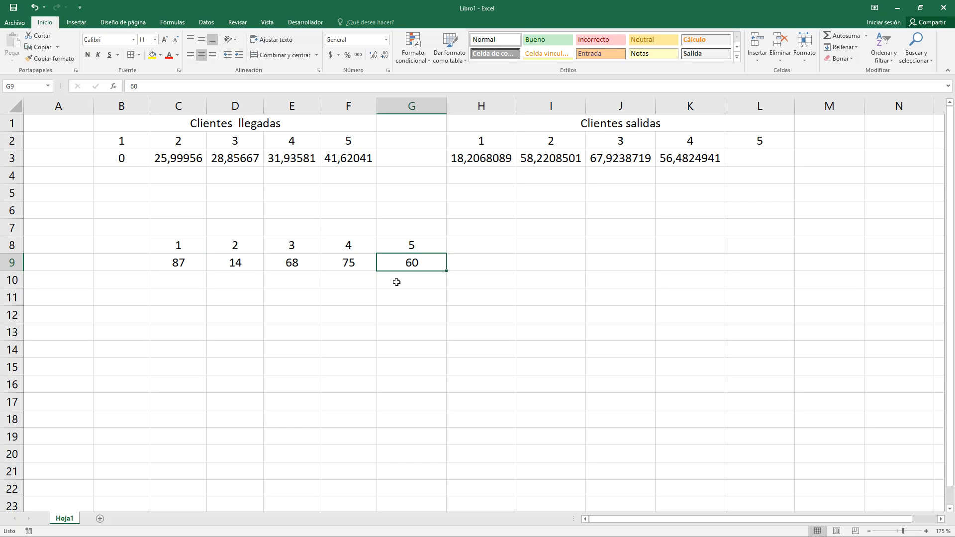
pyautogui.moveTo(177, 264); pyautogui.dragTo(349, 263)
pyautogui.click(244, 266)
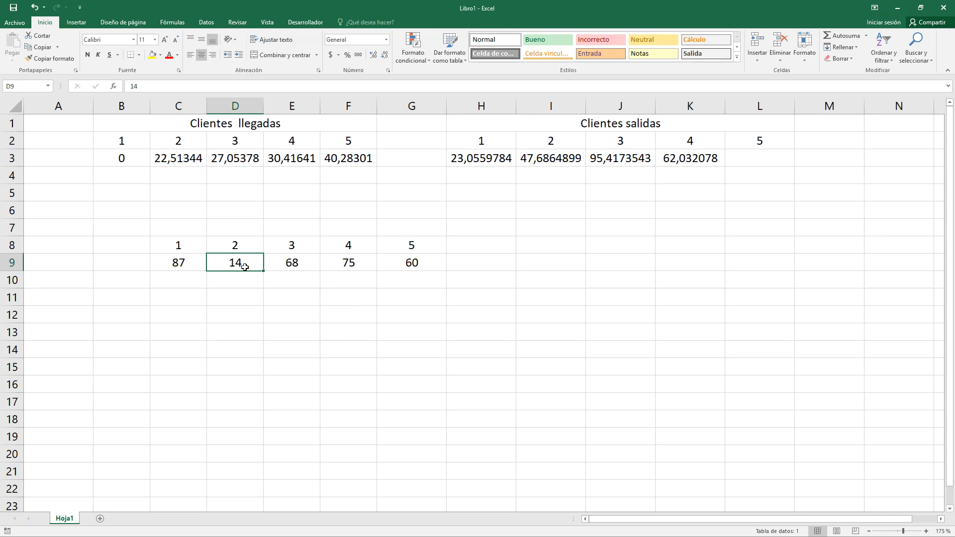
pyautogui.moveTo(197, 264); pyautogui.dragTo(280, 264)
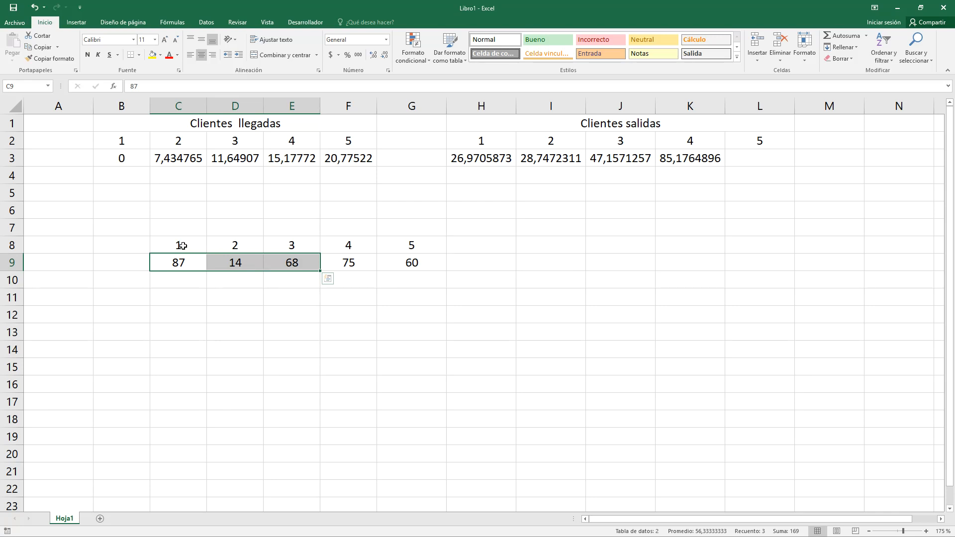
pyautogui.moveTo(179, 245); pyautogui.dragTo(339, 268)
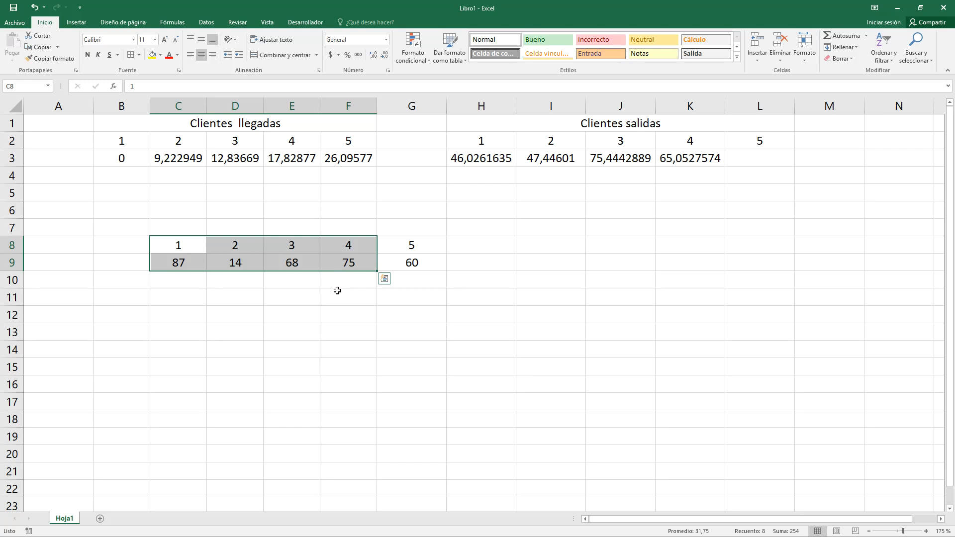
pyautogui.click(356, 250)
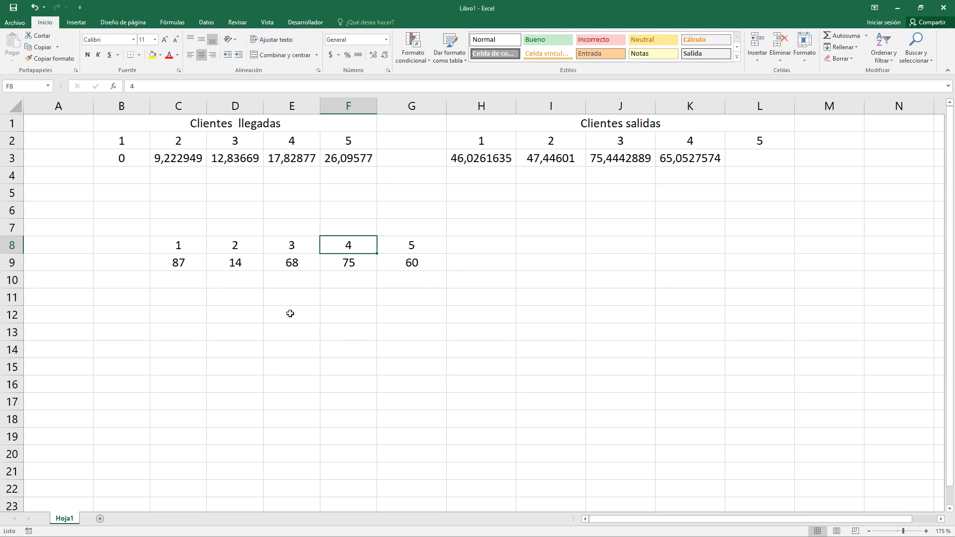
pyautogui.click(314, 327)
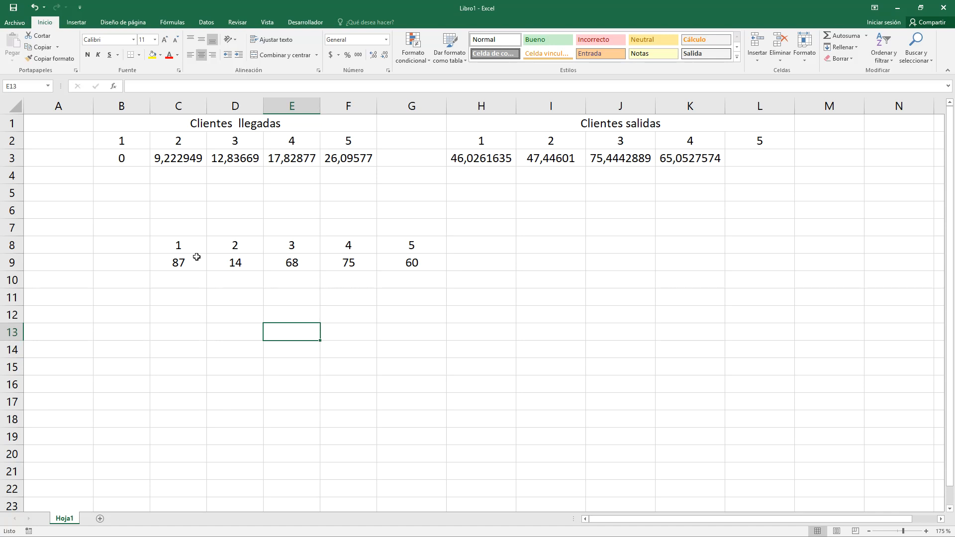
# Step: Examine the example's first four clients in C8:F9, separating client 2 from clients 1, 3 and 4
pyautogui.moveTo(180, 246); pyautogui.dragTo(363, 269)
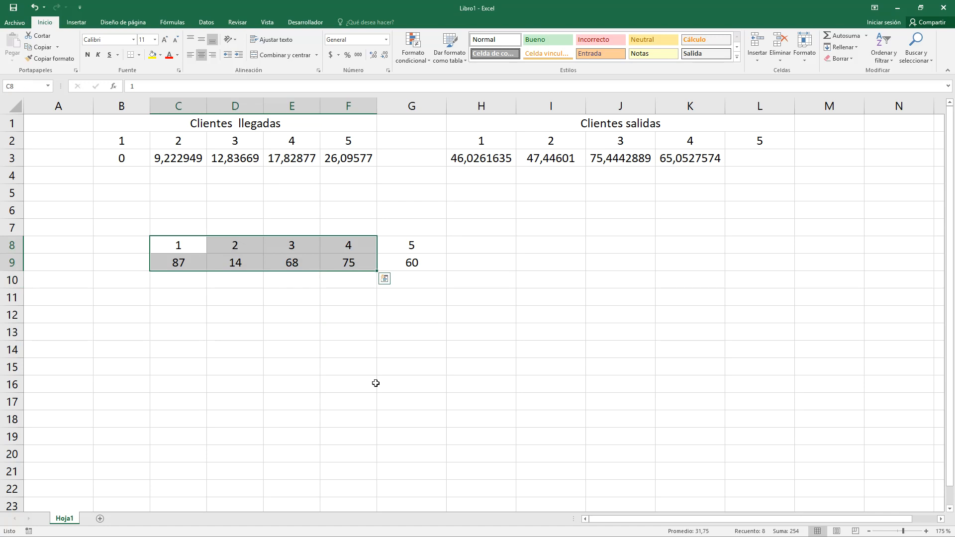
pyautogui.click(234, 284)
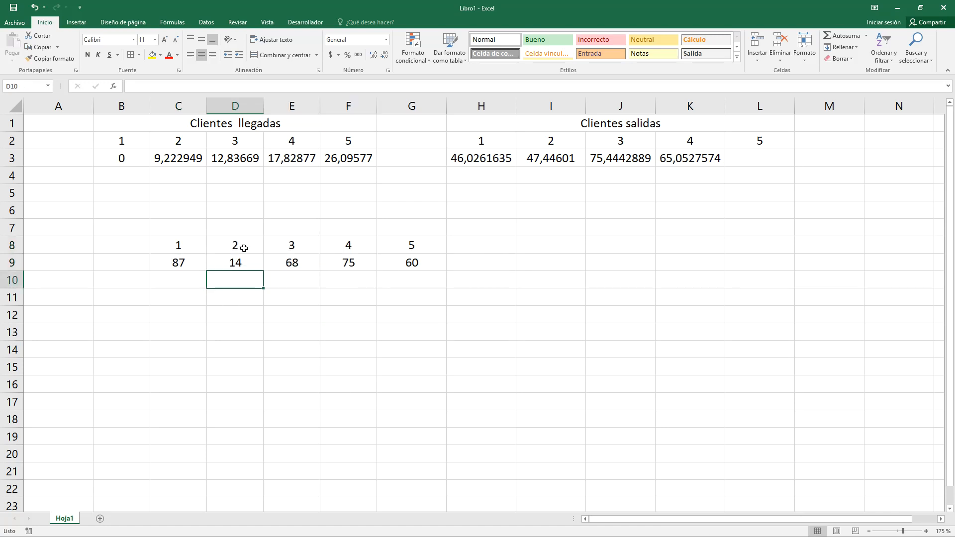
pyautogui.moveTo(247, 241); pyautogui.dragTo(250, 286)
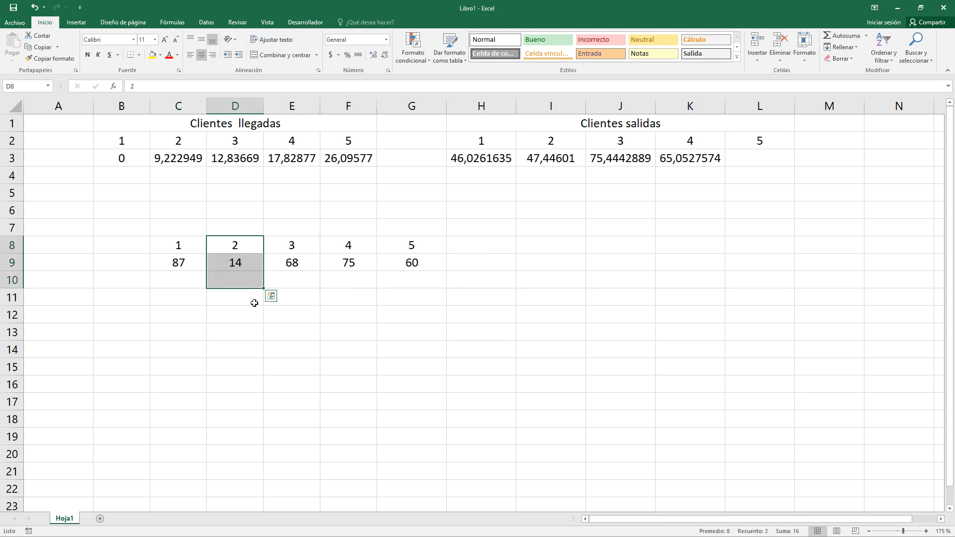
pyautogui.click(358, 245)
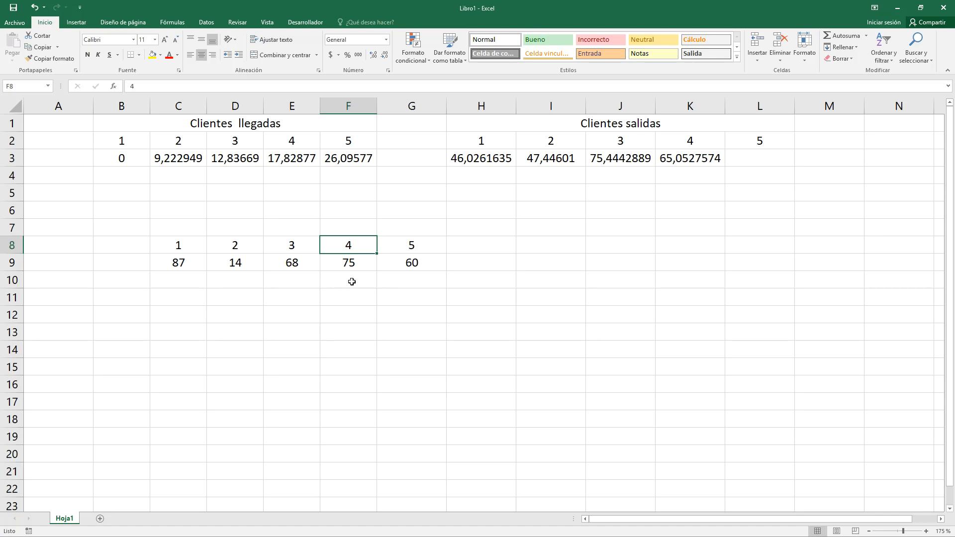
pyautogui.moveTo(183, 246); pyautogui.dragTo(188, 263)
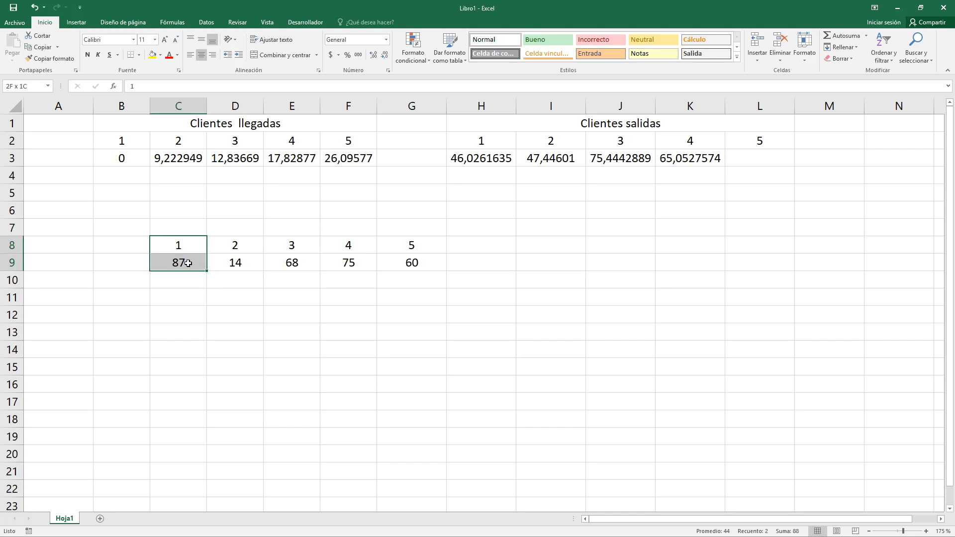
pyautogui.keyDown('ctrl'); pyautogui.moveTo(291, 247); pyautogui.dragTo(292, 264); pyautogui.keyUp('ctrl')
pyautogui.keyDown('ctrl'); pyautogui.moveTo(357, 248); pyautogui.dragTo(360, 267); pyautogui.keyUp('ctrl')
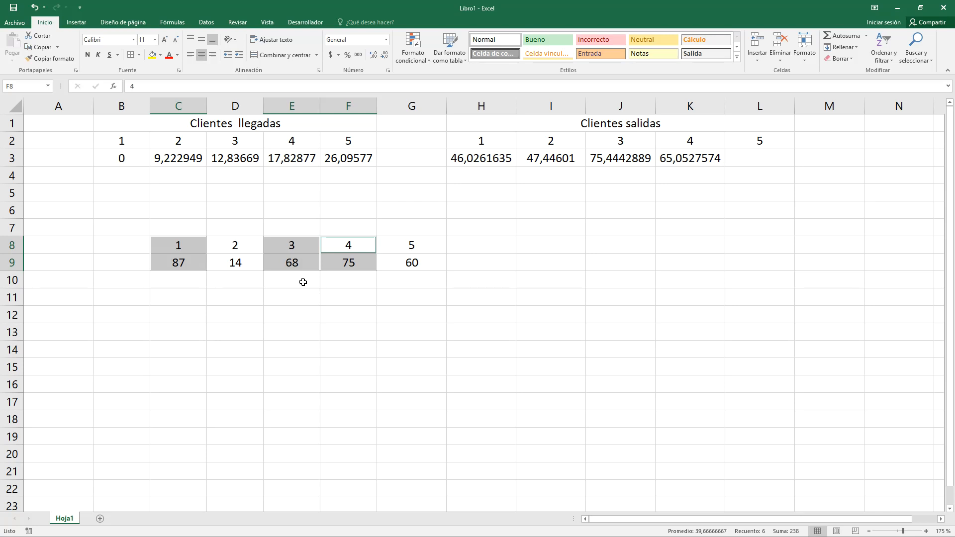
# Step: Narrow column A and begin client 5's departure formula in L3 with the SI function, using client 4's formula in K3 as reference
pyautogui.click(693, 160)
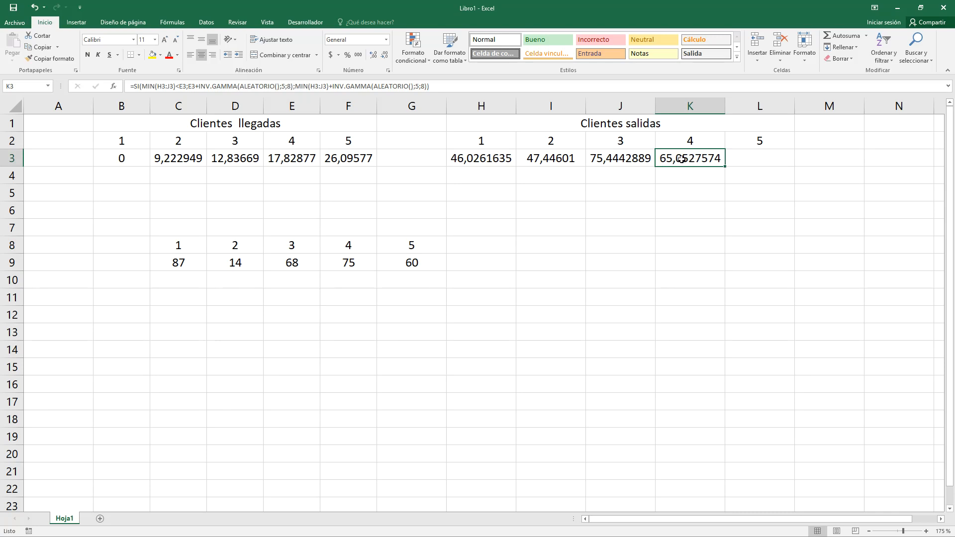
pyautogui.moveTo(77, 105); pyautogui.dragTo(48, 105)
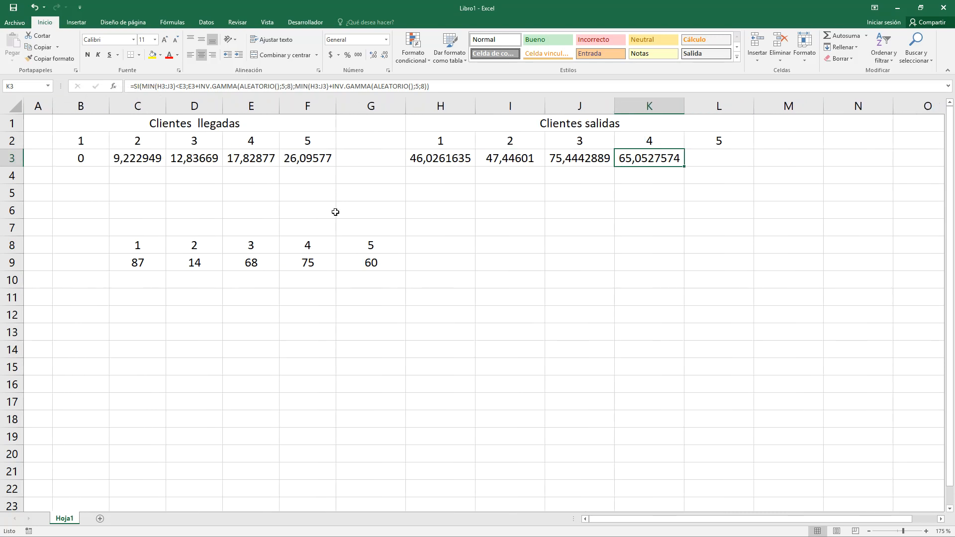
pyautogui.click(711, 160)
pyautogui.write('=')
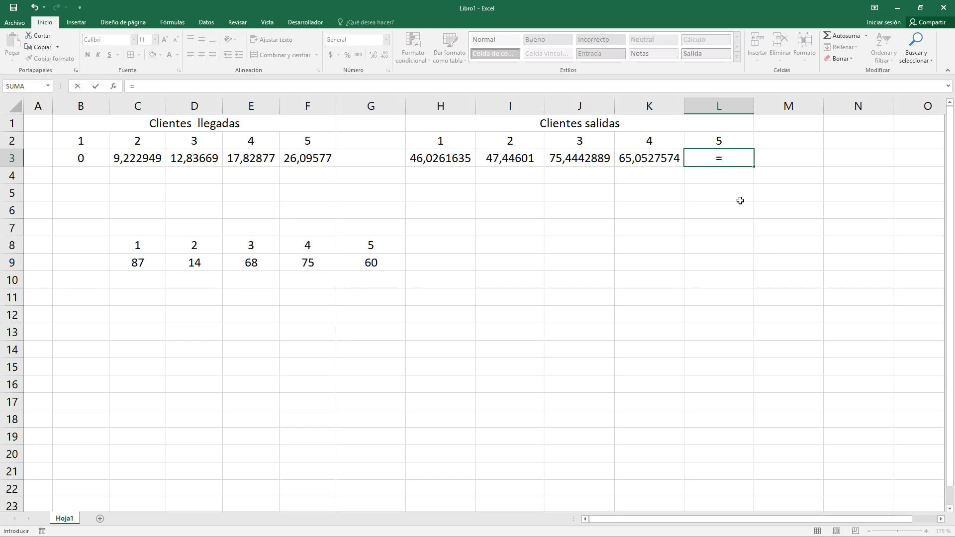
pyautogui.write('si')
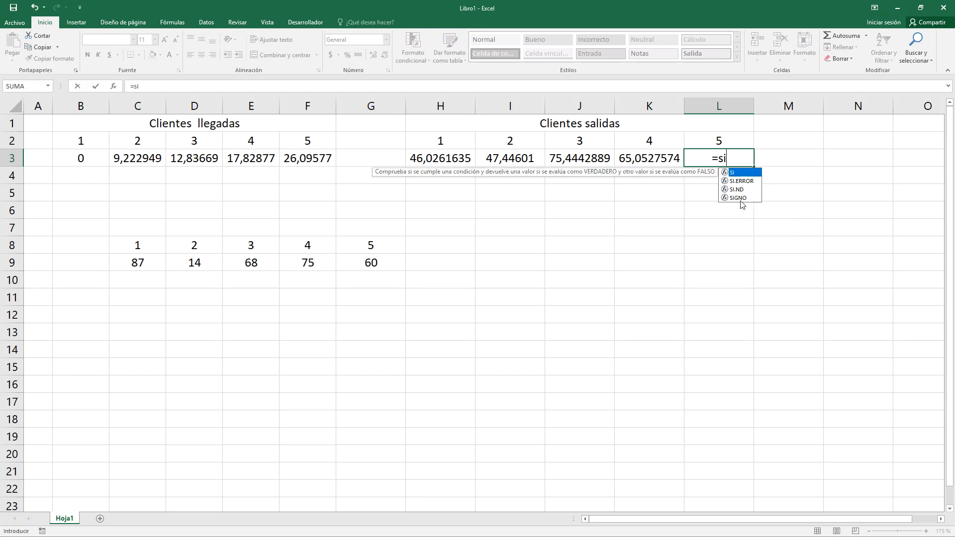
pyautogui.write('(')
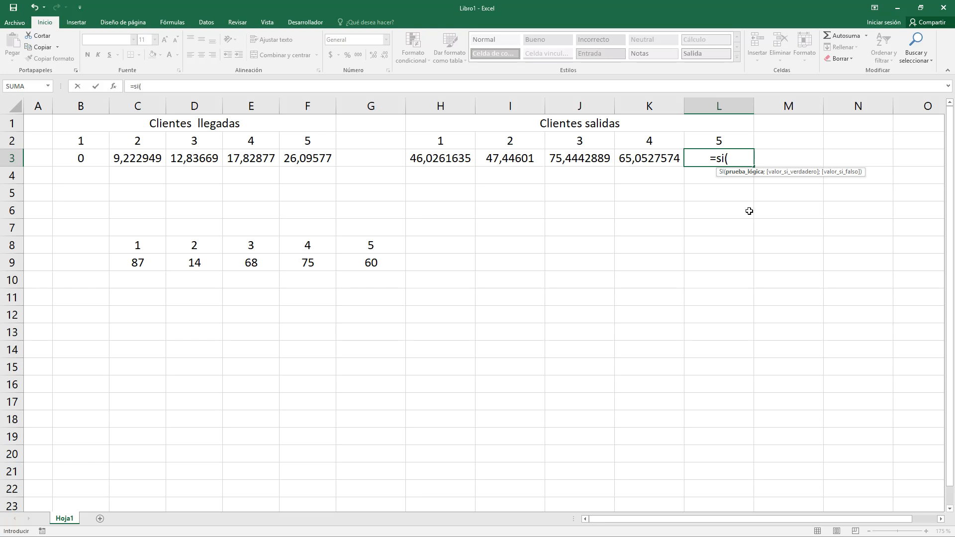
# Step: Enter K.ESIMO.MENOR(H3:K3;2)<F3 as the logical test of the SI formula in L3
pyautogui.write('k.')
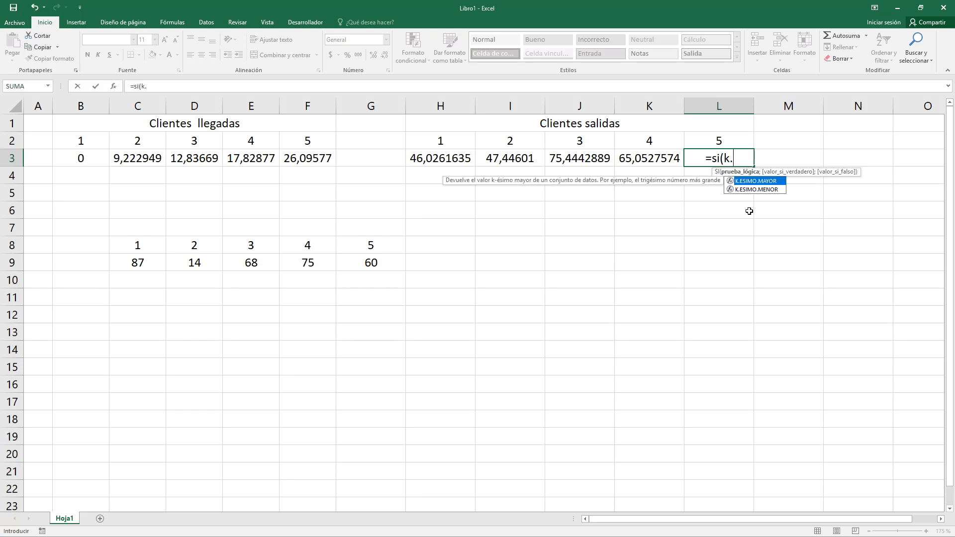
pyautogui.doubleClick(754, 189)
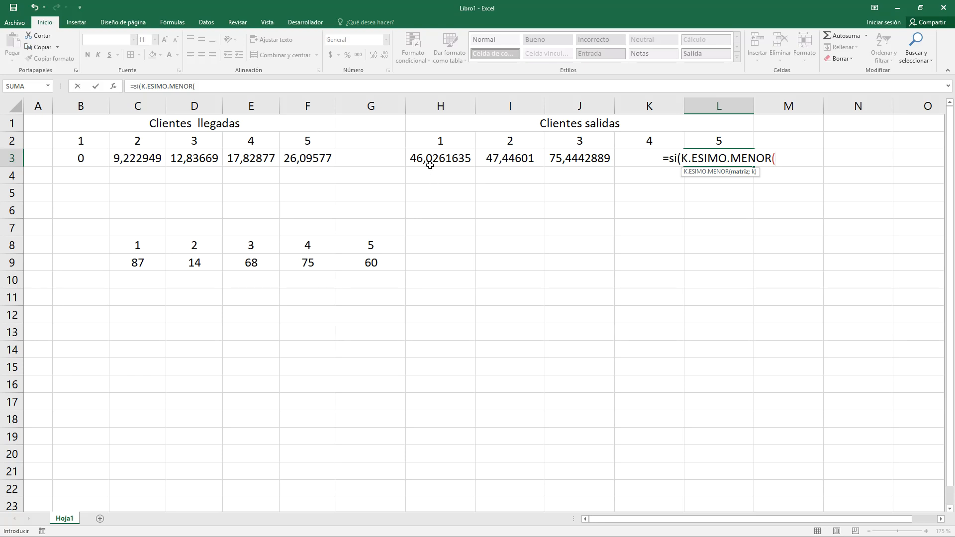
pyautogui.moveTo(433, 160); pyautogui.dragTo(645, 156)
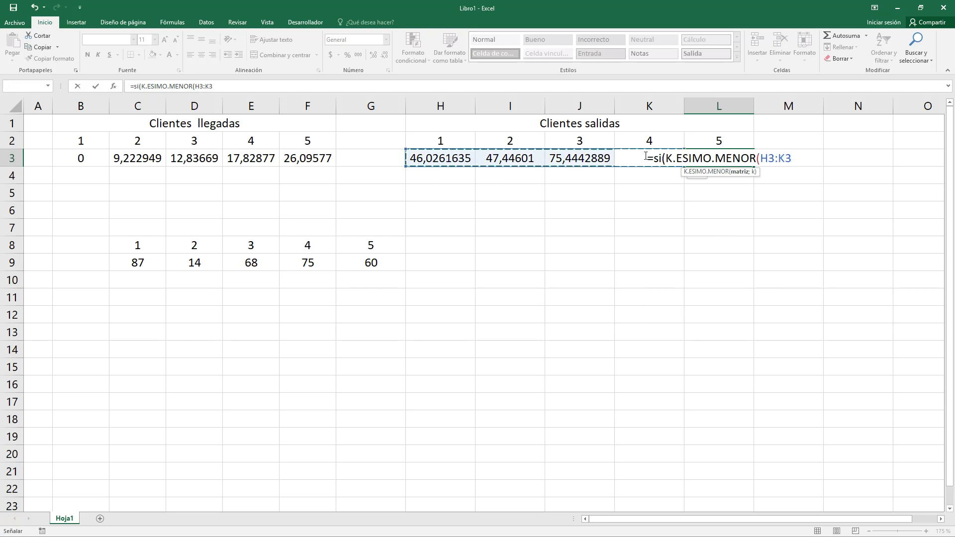
pyautogui.write(';')
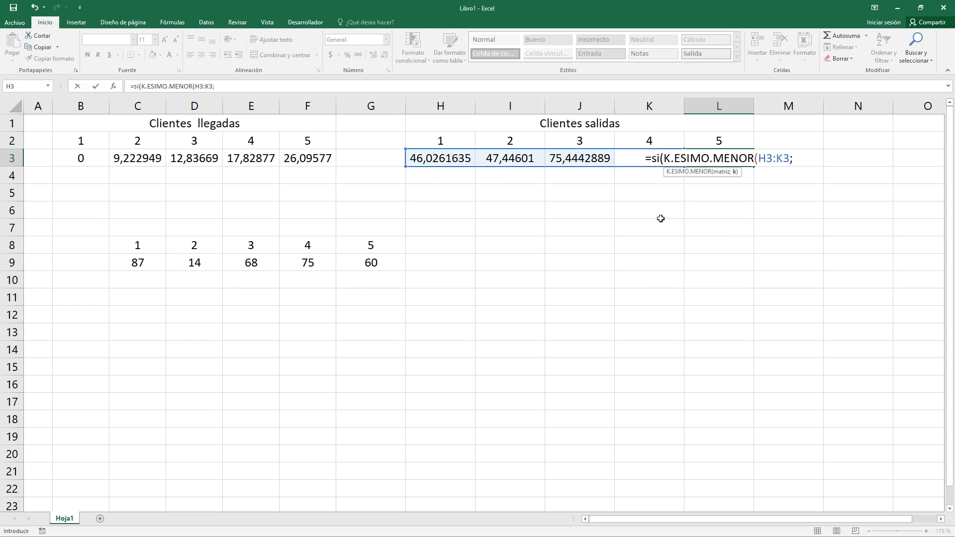
pyautogui.write('2')
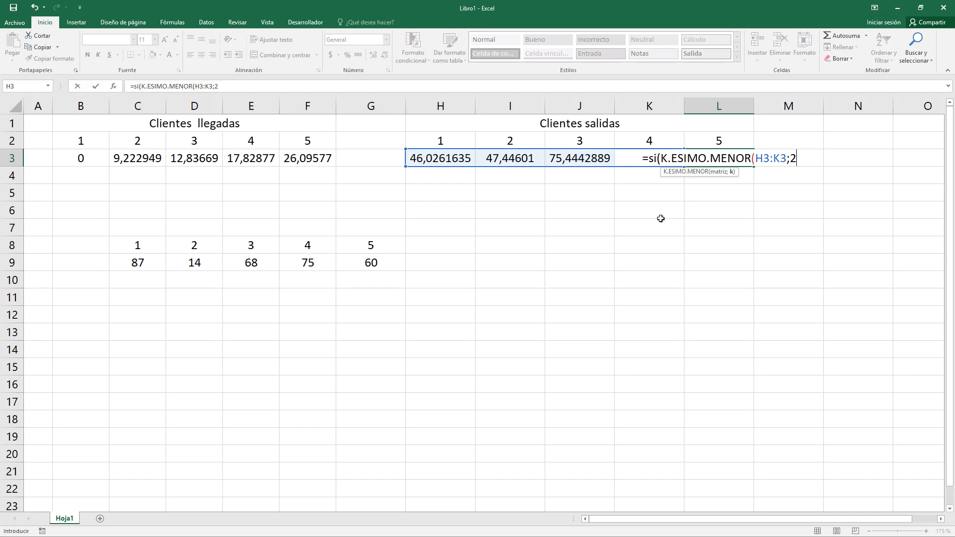
pyautogui.write(')')
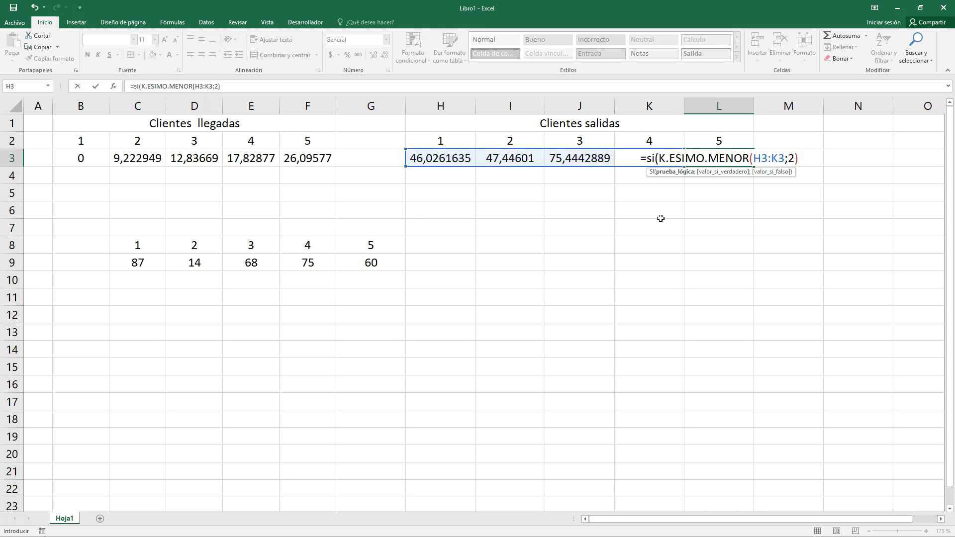
pyautogui.write('<')
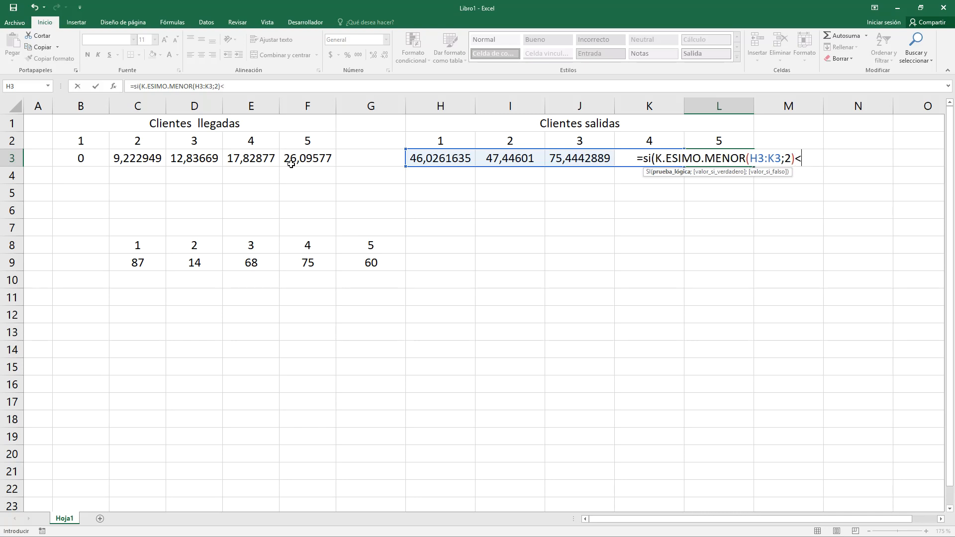
pyautogui.click(308, 158)
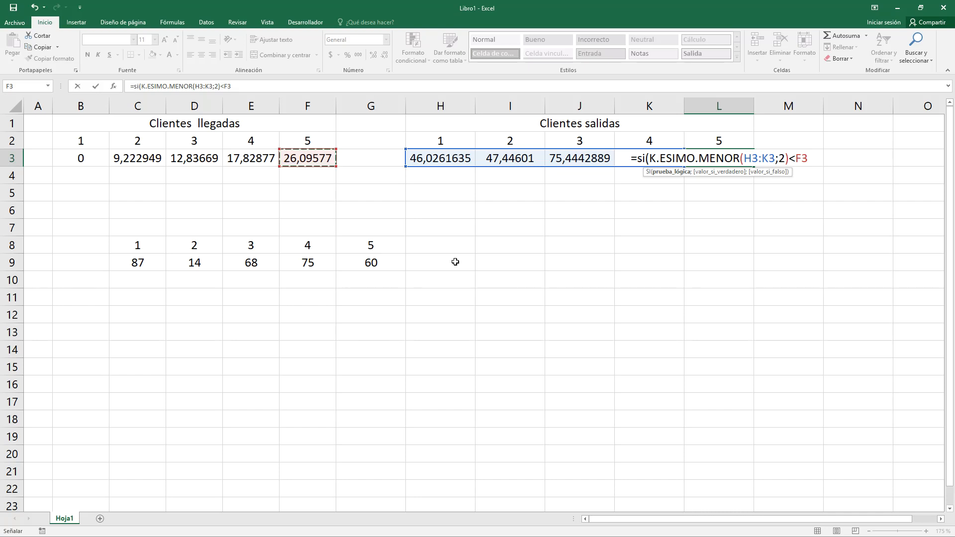
# Step: Begin the true-case value of L3's SI formula with F3+INV.GAMMA, entering 5 as alfa and 8 as beta
pyautogui.write(';')
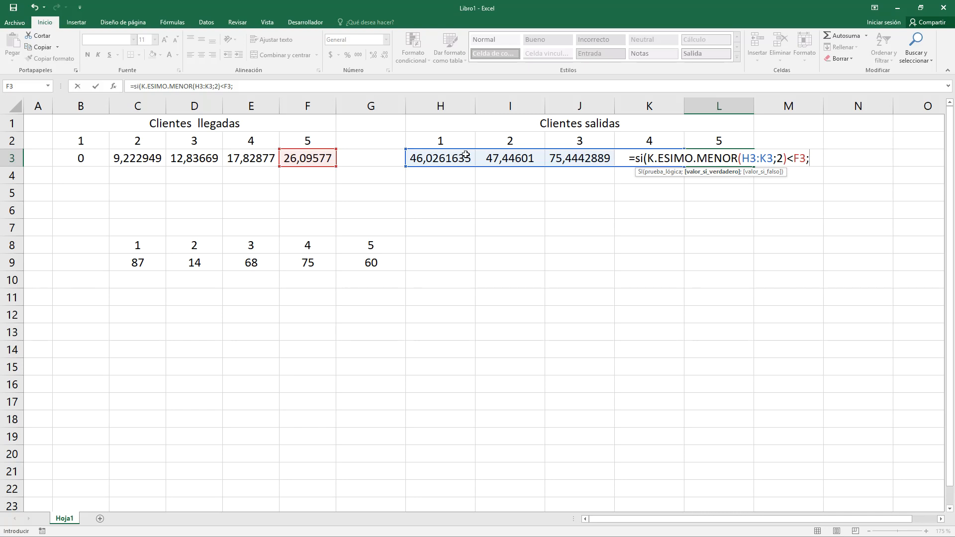
pyautogui.click(307, 159)
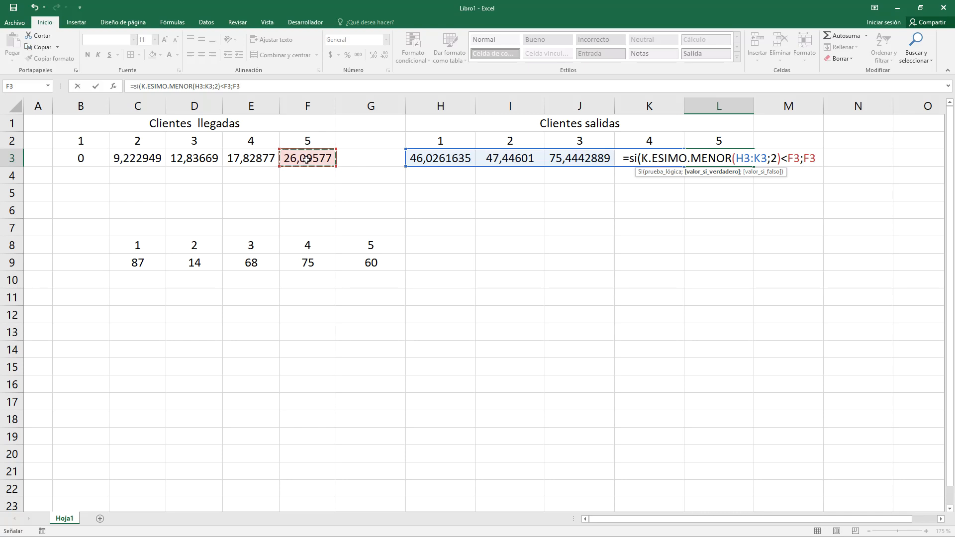
pyautogui.write('+')
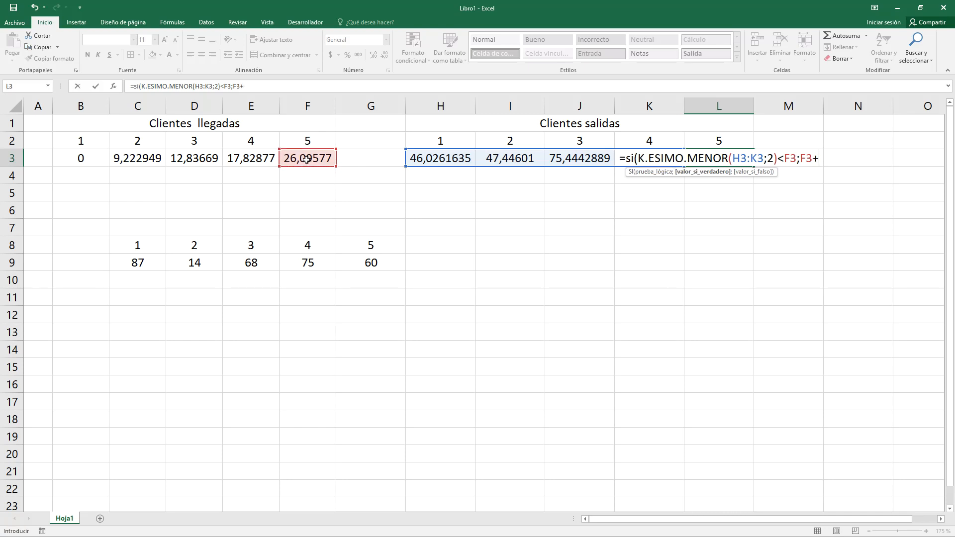
pyautogui.write('inv.g')
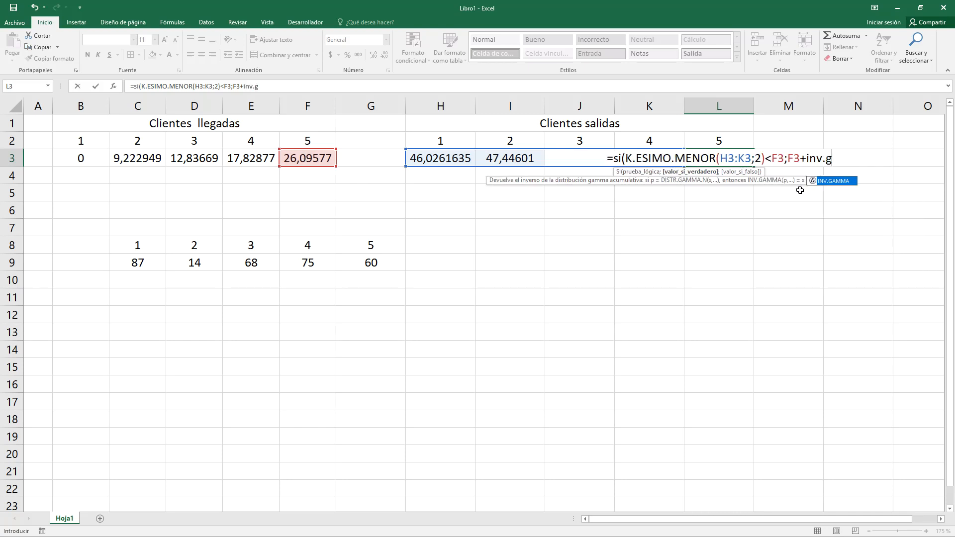
pyautogui.doubleClick(828, 180)
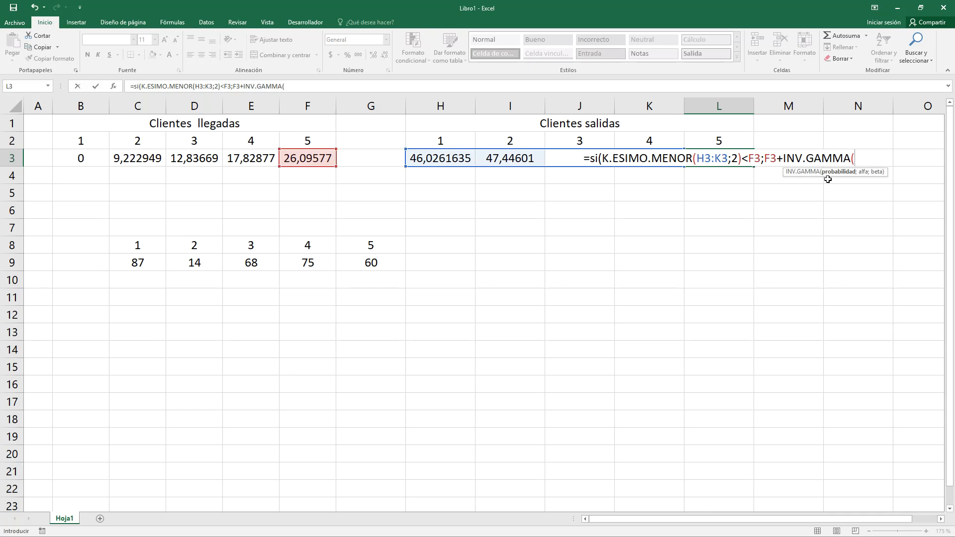
pyautogui.write('5;8)')
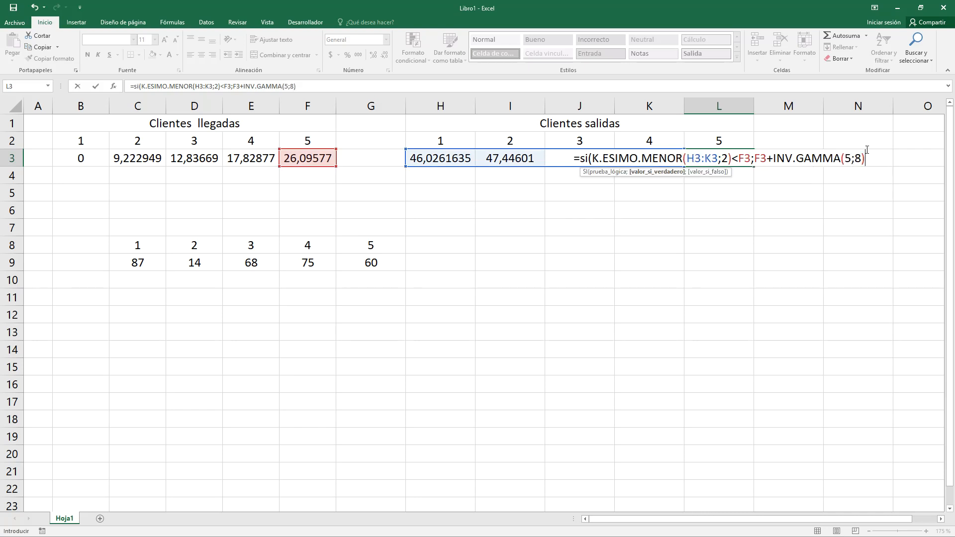
# Step: Insert ALEATORIO() as the probability argument of INV.GAMMA in L3, ahead of 5 and 8
pyautogui.click(847, 159)
pyautogui.write('al')
pyautogui.doubleClick(879, 180)
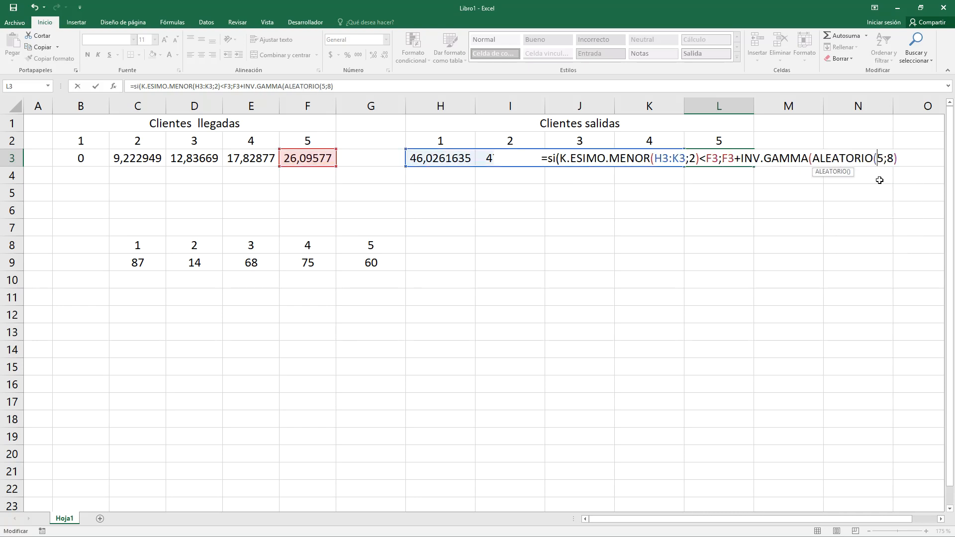
pyautogui.write(');')
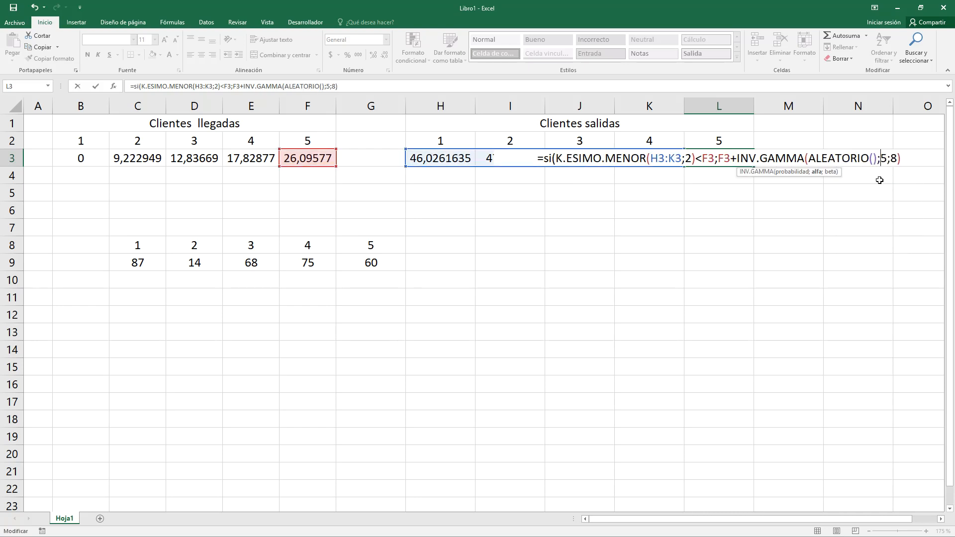
pyautogui.moveTo(702, 158); pyautogui.dragTo(901, 155)
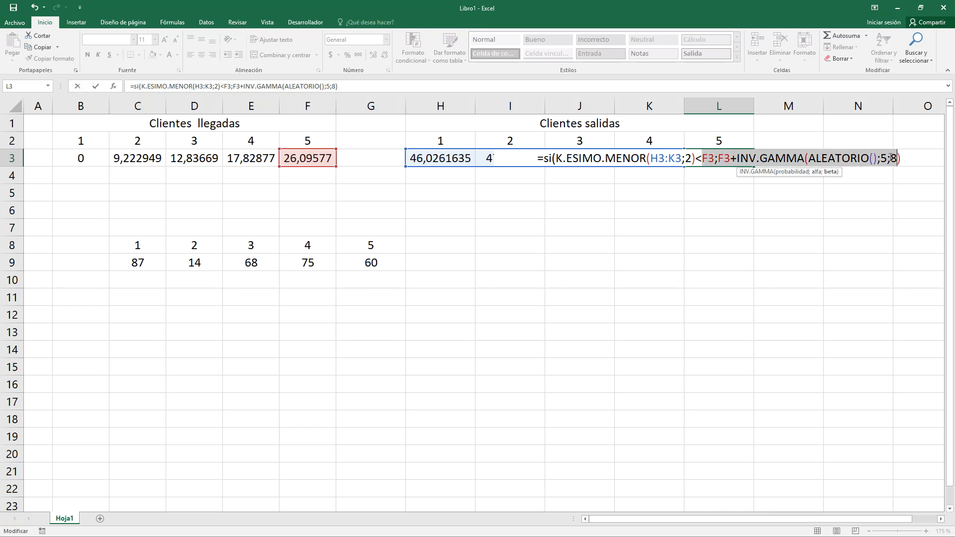
pyautogui.click(892, 157)
pyautogui.click(898, 158)
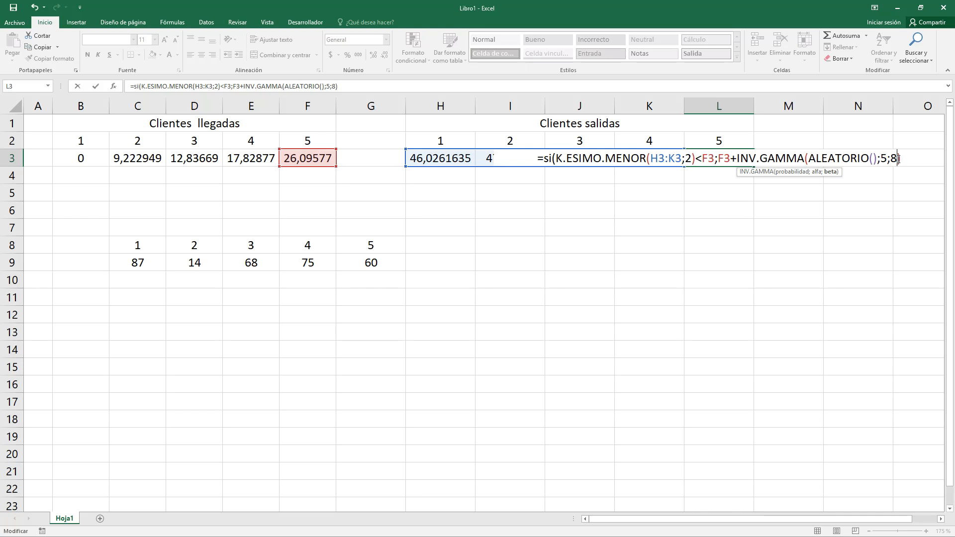
pyautogui.click(902, 158)
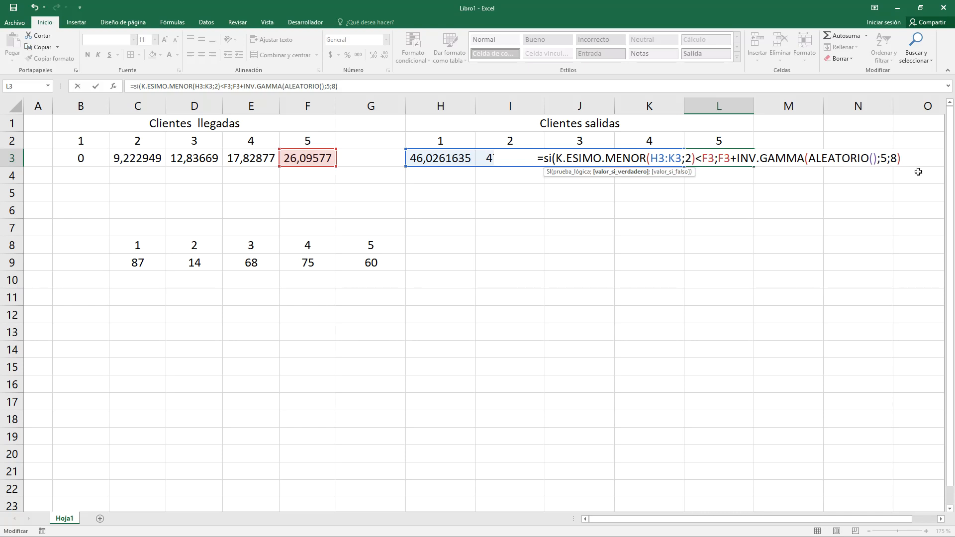
# Step: Start the false-case value in L3's SI formula with a copy of K.ESIMO.MENOR(H3:K3;2) from the logical test
pyautogui.write(';')
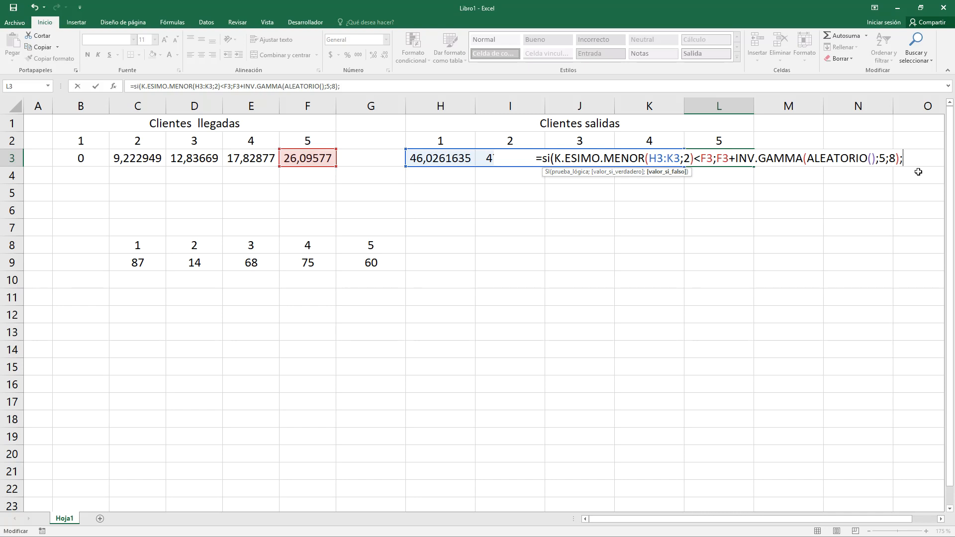
pyautogui.moveTo(554, 159); pyautogui.dragTo(694, 160)
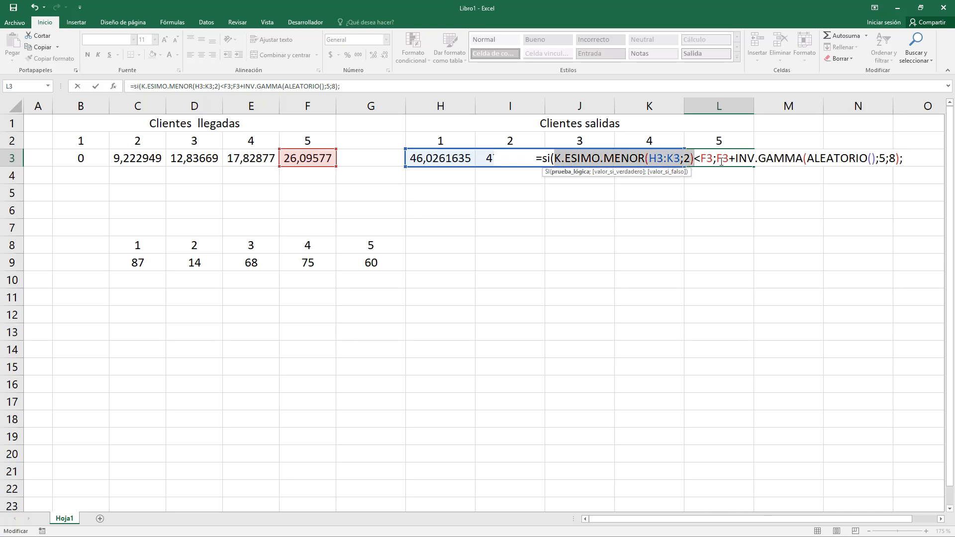
pyautogui.click(907, 160)
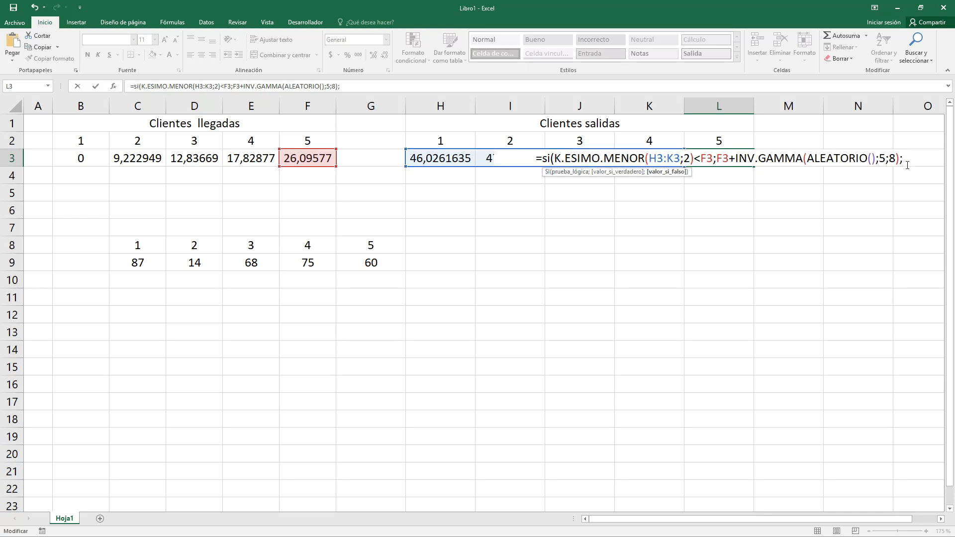
pyautogui.hotkey('ctrl', 'v')
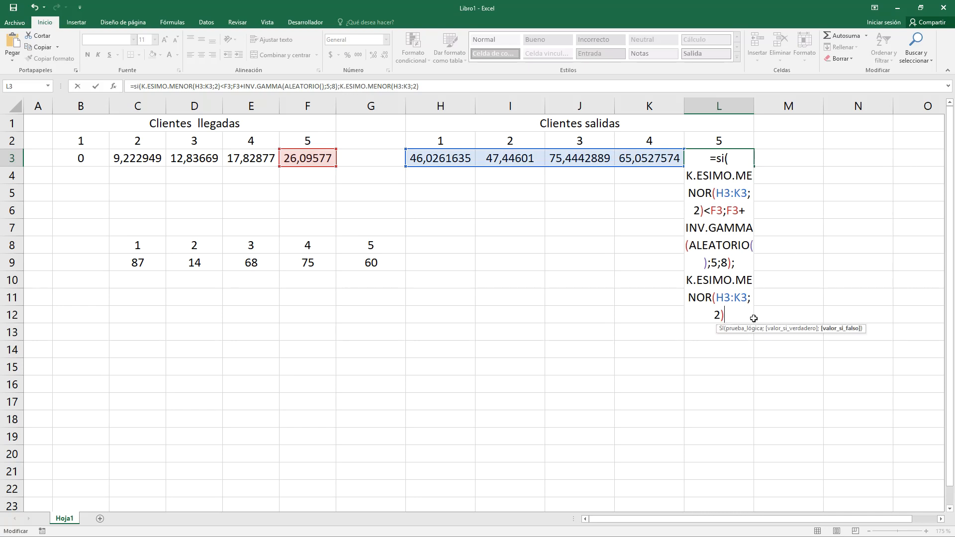
# Step: Add a copy of INV.GAMMA(ALEATORIO();5;8) to the false-case value, then close and commit the SI formula in L3
pyautogui.write('+')
pyautogui.moveTo(688, 228); pyautogui.dragTo(736, 270)
pyautogui.hotkey('ctrl', 'c')
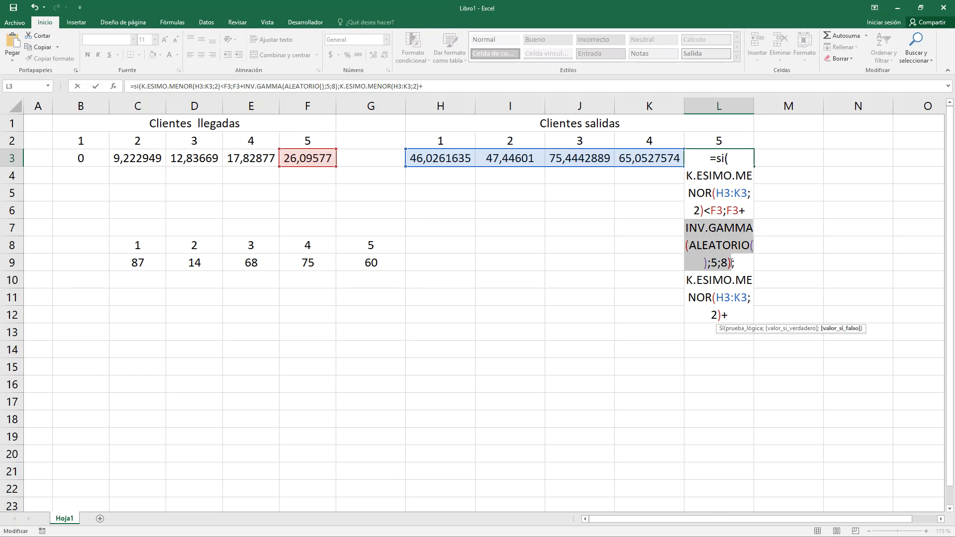
pyautogui.click(734, 316)
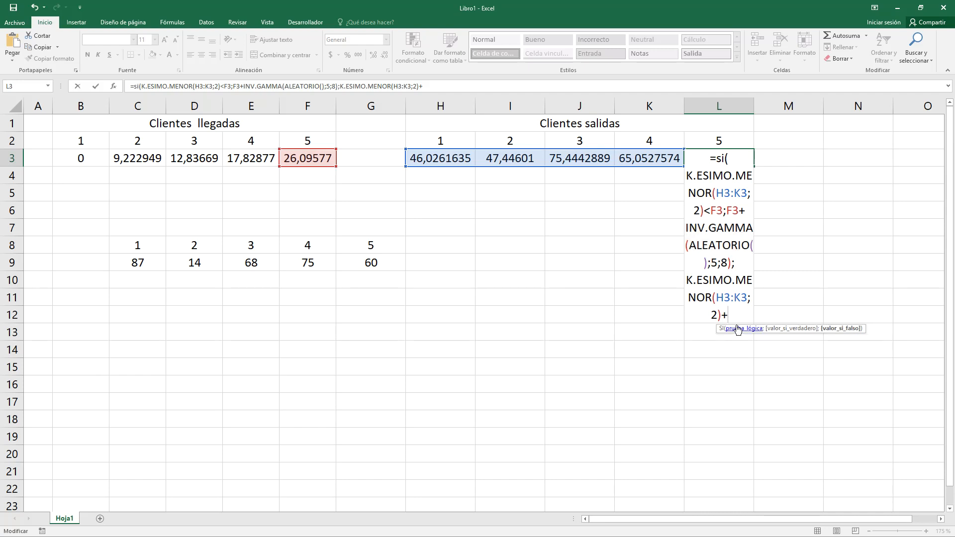
pyautogui.hotkey('ctrl', 'v')
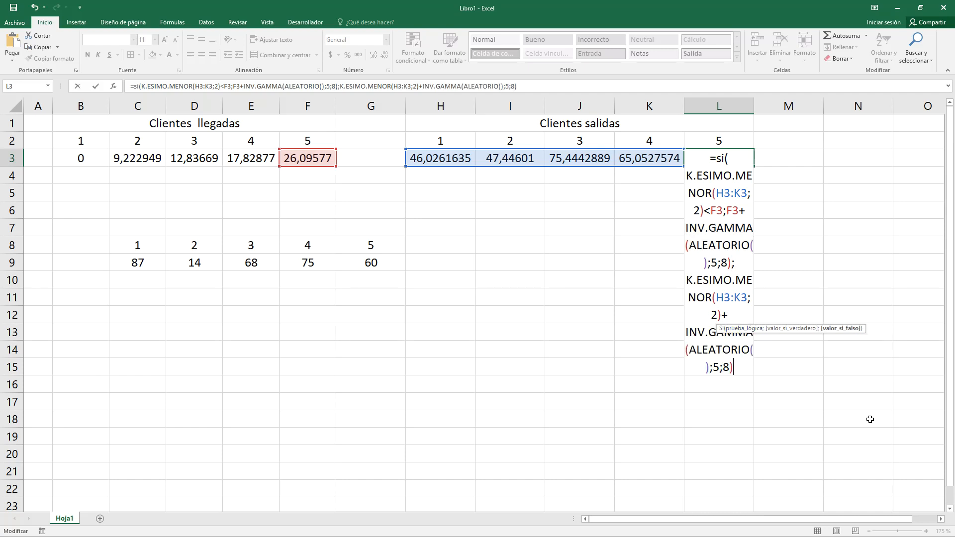
pyautogui.write(')')
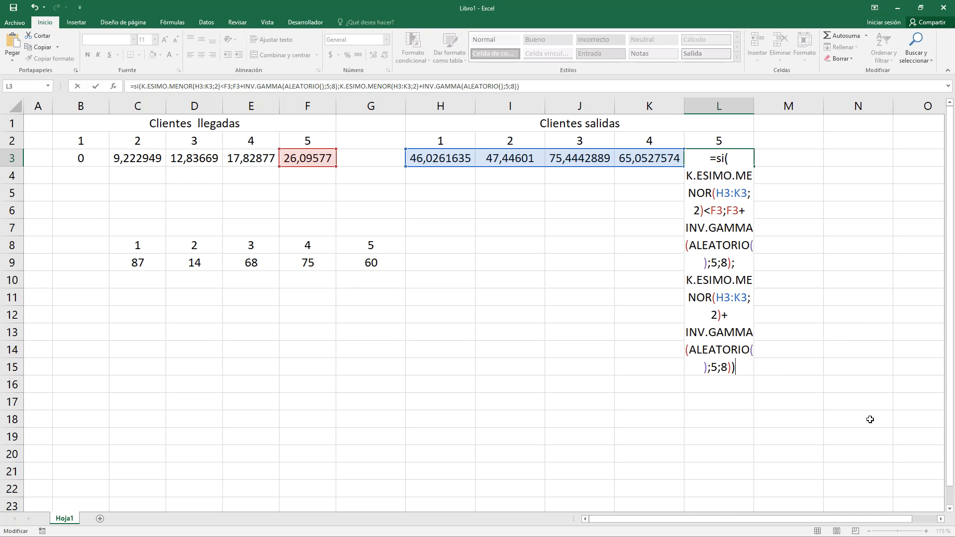
pyautogui.press('Return')
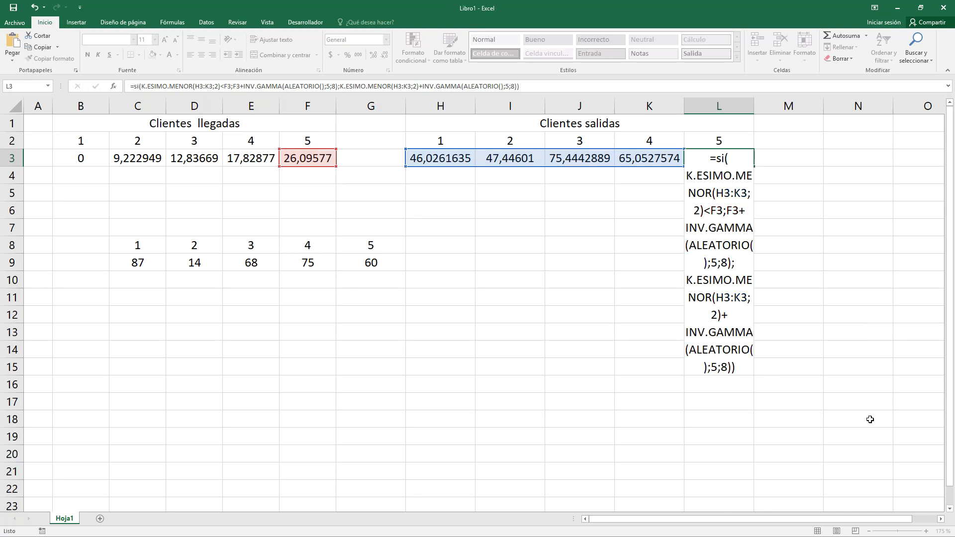
# Step: Widen column L, which holds client 5's departure time
pyautogui.click(622, 319)
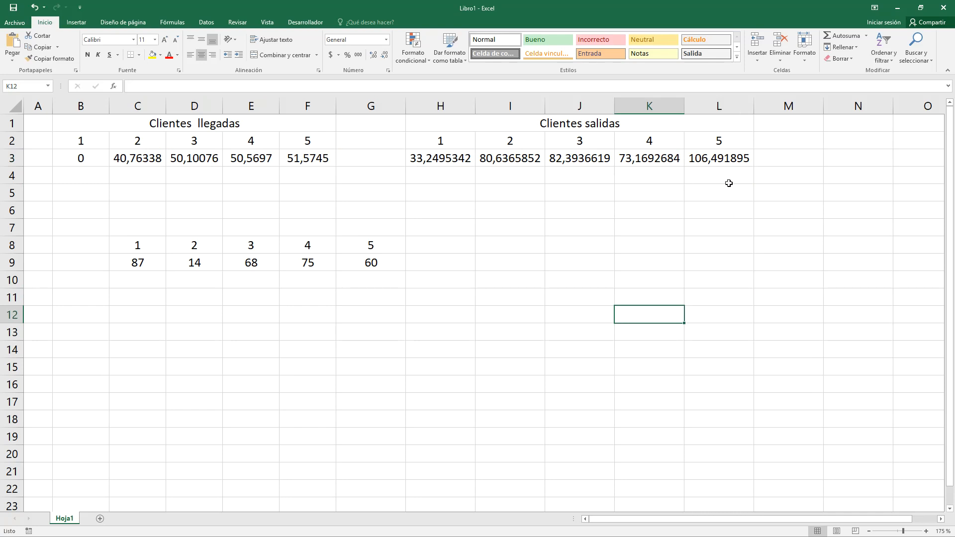
pyautogui.moveTo(788, 518); pyautogui.dragTo(815, 518)
pyautogui.moveTo(726, 114); pyautogui.dragTo(768, 115)
# Step: Reopen client 5's departure formula in L3 and examine its logical test, comparing K.ESIMO.MENOR(H3:K3;2) with arrival time F3
pyautogui.click(940, 520)
pyautogui.click(940, 520)
pyautogui.click(926, 531)
pyautogui.click(926, 531)
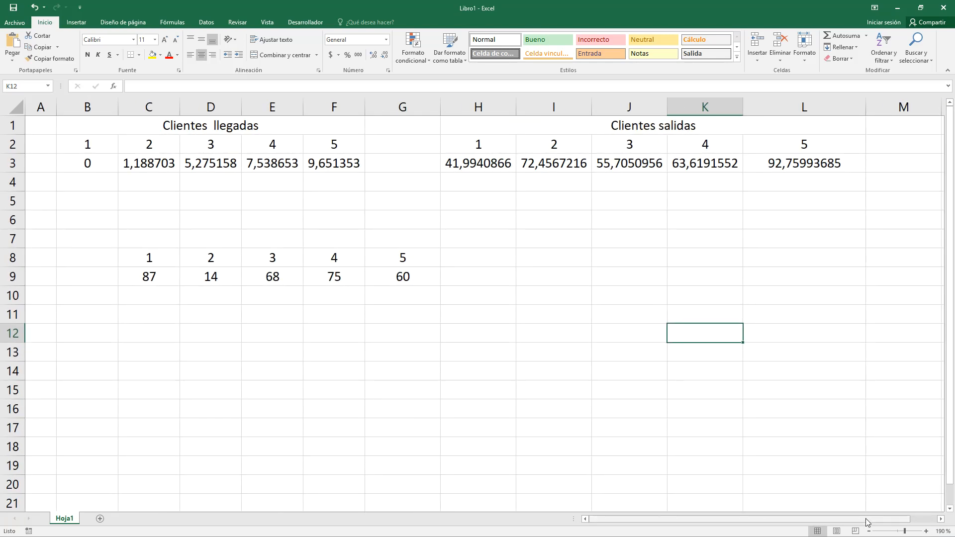
pyautogui.moveTo(866, 520); pyautogui.dragTo(907, 521)
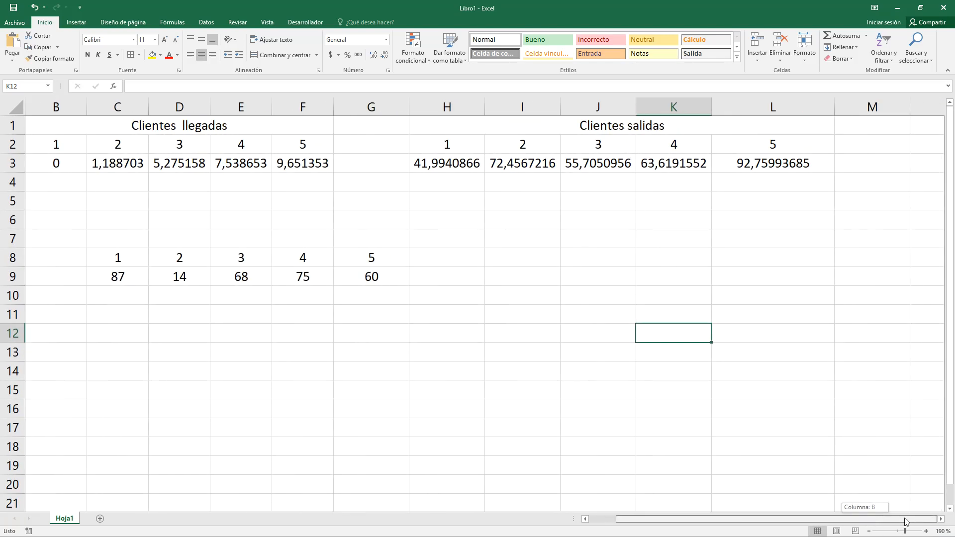
pyautogui.click(940, 519)
pyautogui.click(941, 519)
pyautogui.click(940, 519)
pyautogui.click(941, 519)
pyautogui.doubleClick(548, 163)
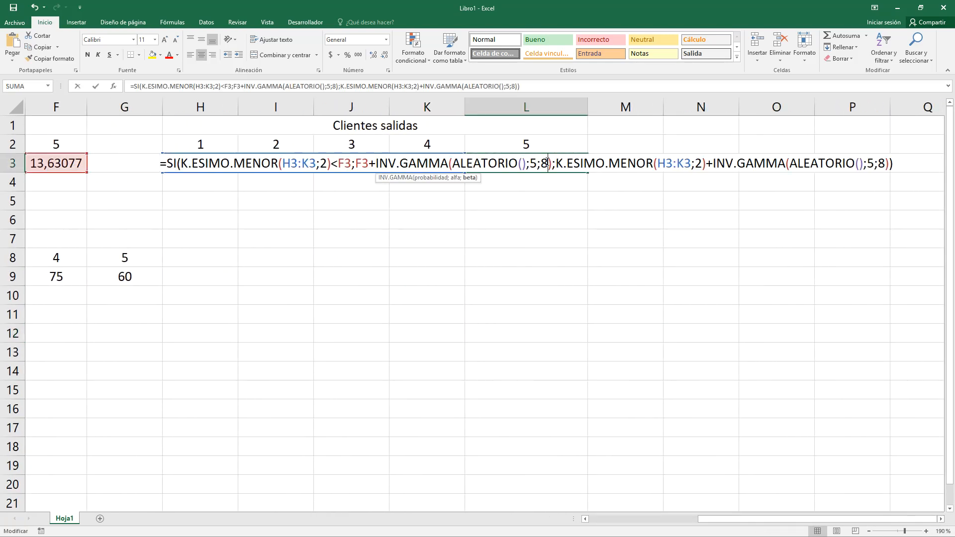
pyautogui.click(155, 150)
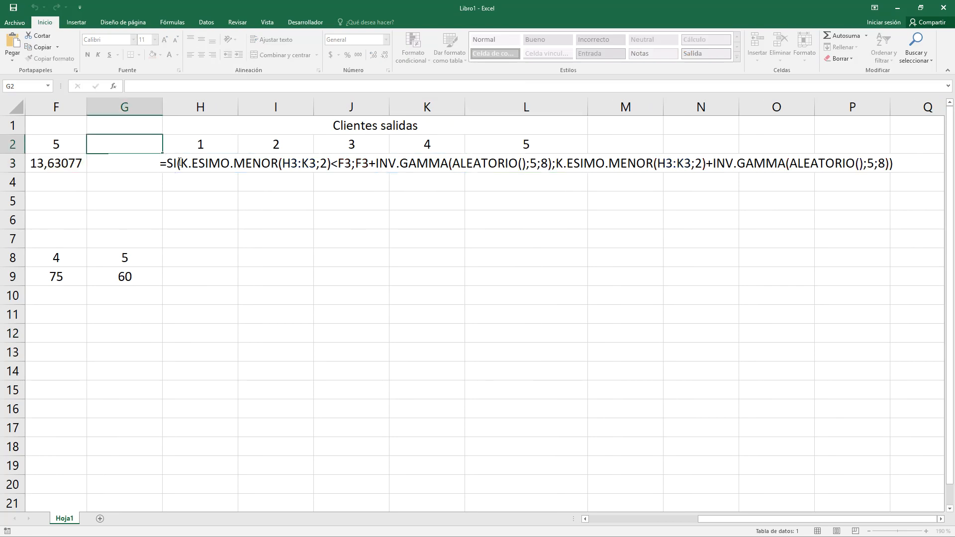
pyautogui.moveTo(184, 163); pyautogui.dragTo(432, 175)
pyautogui.doubleClick(505, 164)
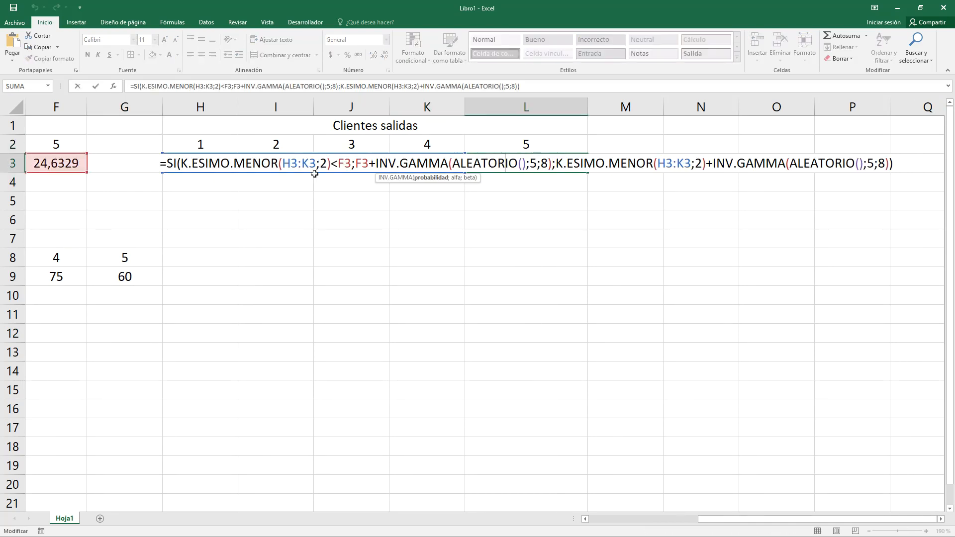
pyautogui.moveTo(182, 161); pyautogui.dragTo(890, 160)
pyautogui.click(181, 165)
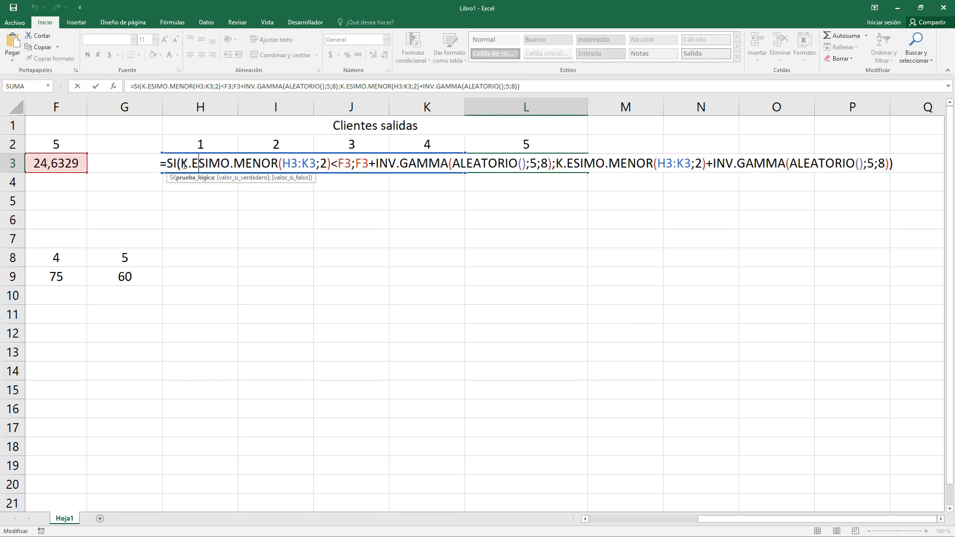
pyautogui.moveTo(181, 165); pyautogui.dragTo(330, 164)
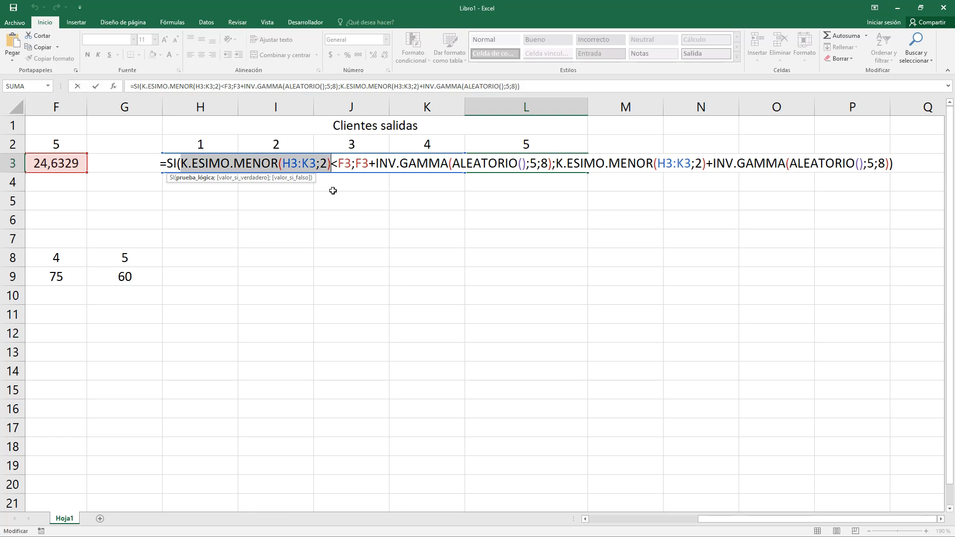
pyautogui.click(342, 166)
pyautogui.moveTo(342, 165); pyautogui.dragTo(352, 166)
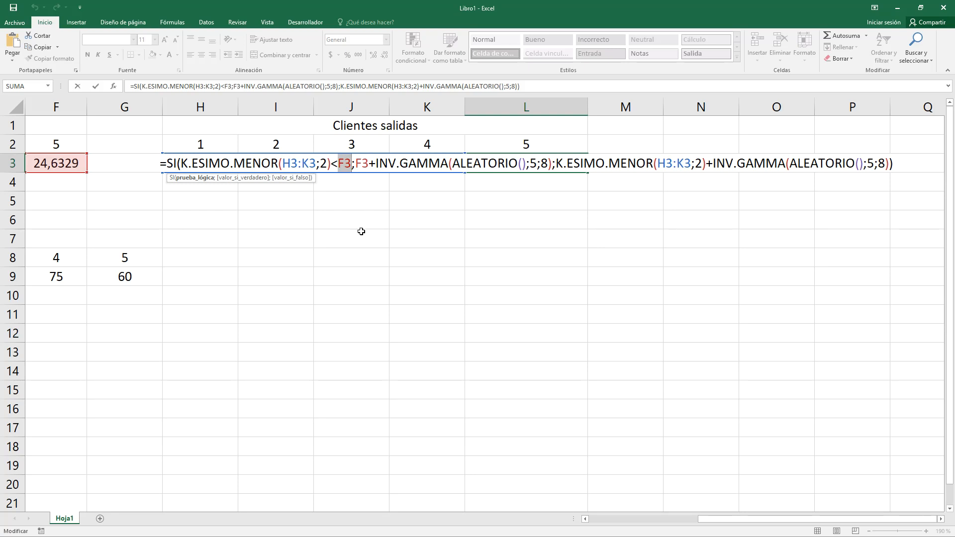
# Step: Examine the true-case value F3+INV.GAMMA and the false-case value K.ESIMO.MENOR+INV.GAMMA in L3's formula
pyautogui.moveTo(355, 163); pyautogui.dragTo(552, 164)
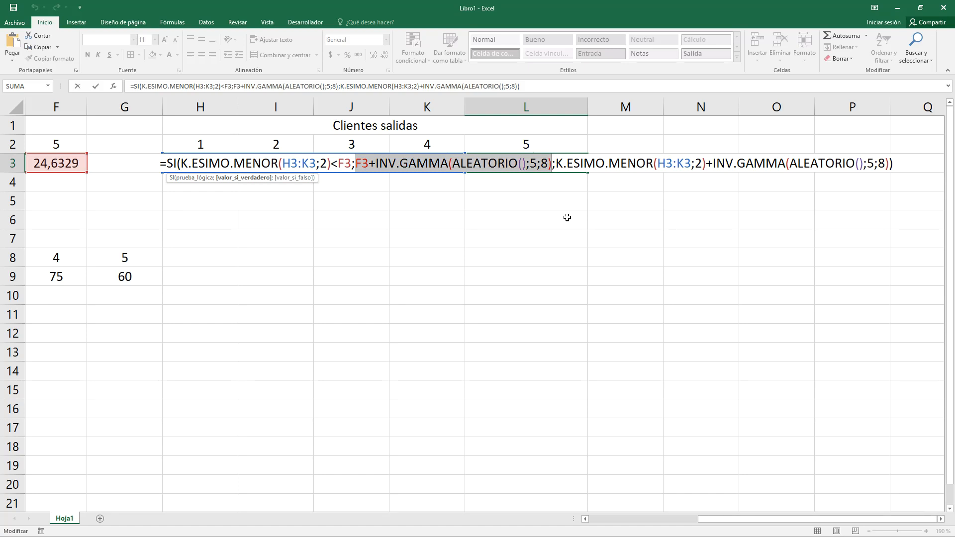
pyautogui.click(559, 164)
pyautogui.moveTo(559, 164); pyautogui.dragTo(708, 165)
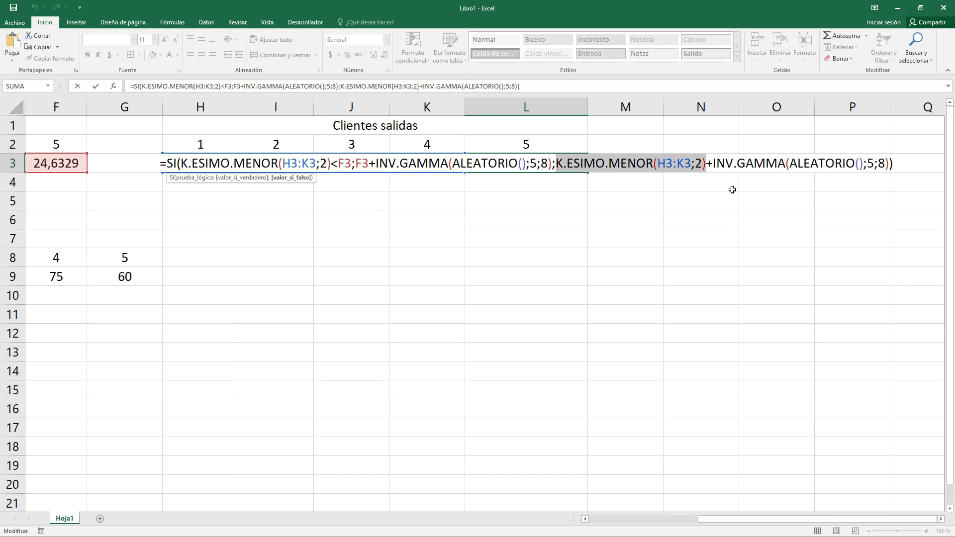
pyautogui.click(704, 165)
pyautogui.moveTo(714, 165); pyautogui.dragTo(889, 165)
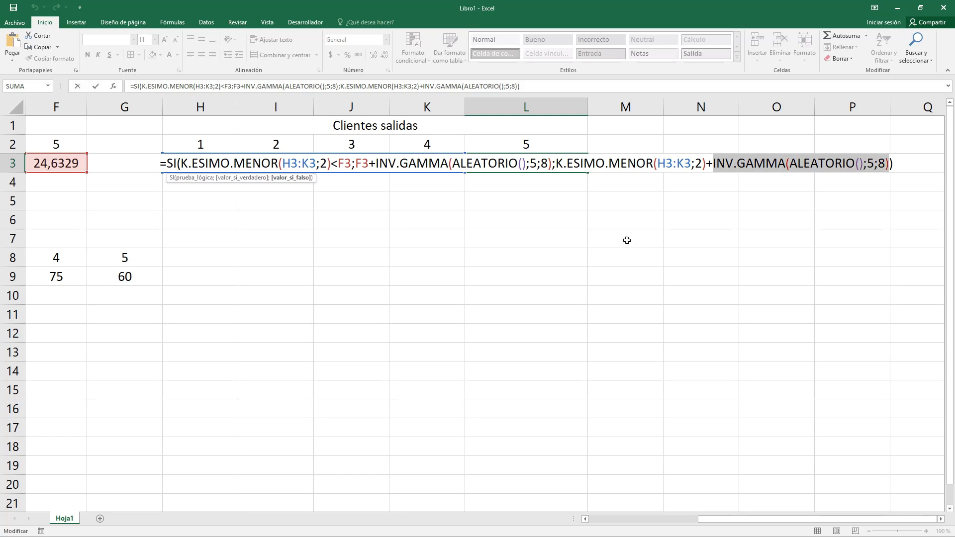
# Step: Replace the final INV.GAMMA term of L3's formula with a reference to M6 and commit the formula
pyautogui.click(618, 223)
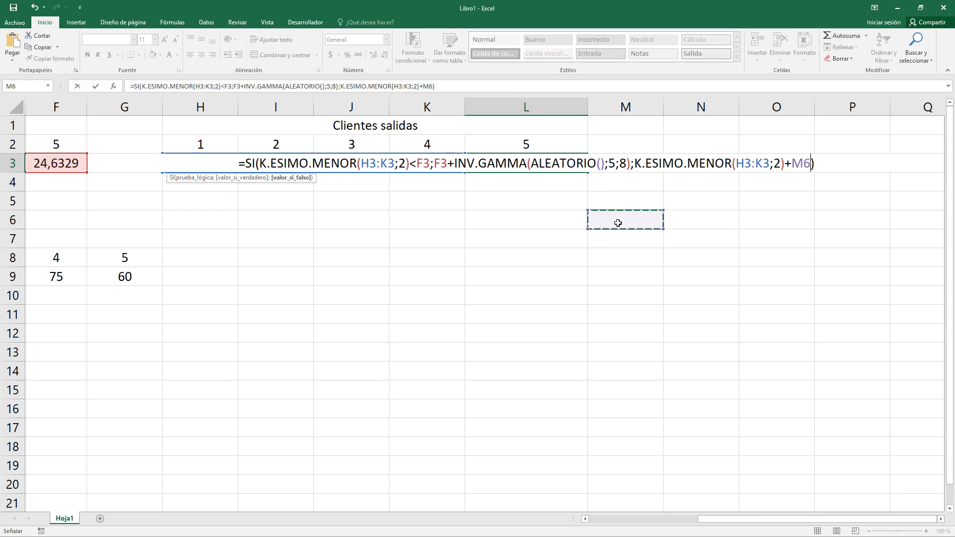
pyautogui.press('Return')
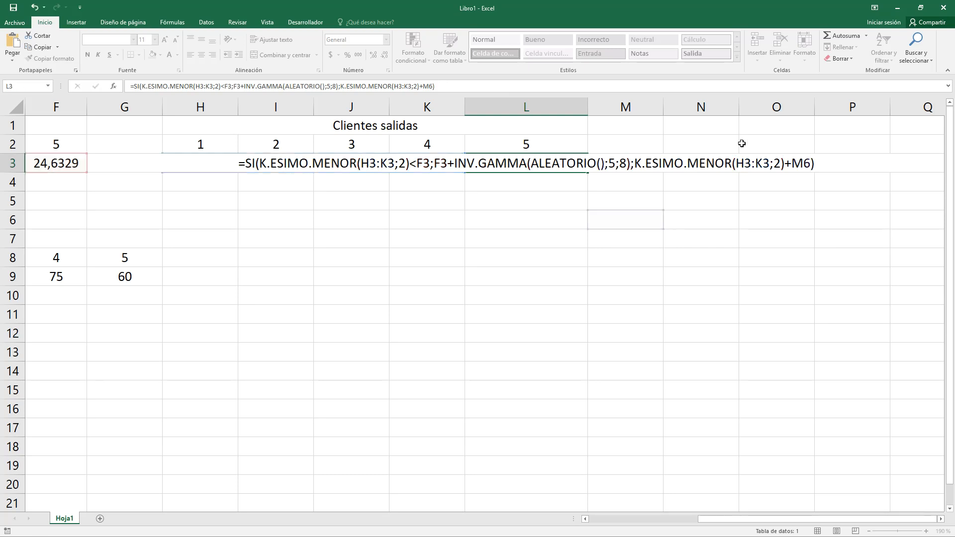
pyautogui.click(592, 321)
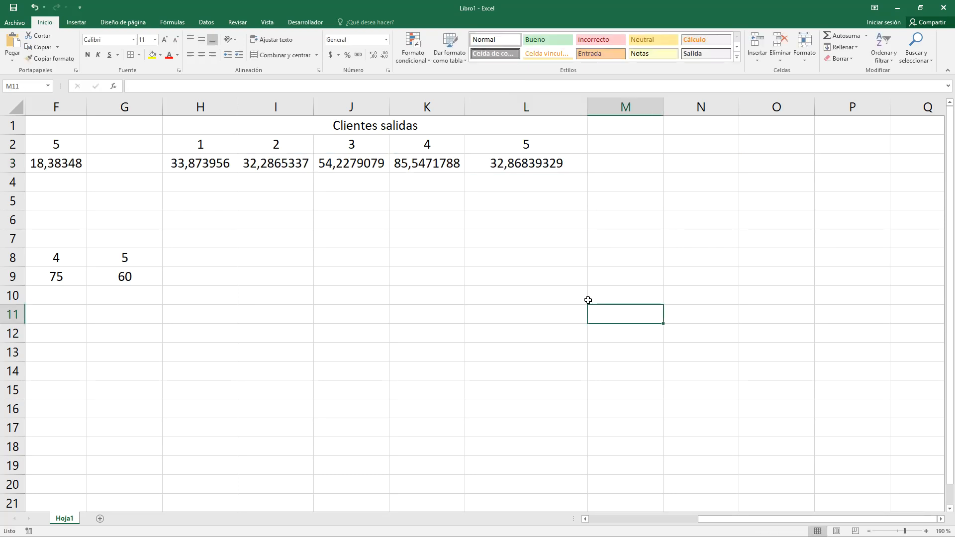
# Step: Undo the last edit to client 5's departure formula in L3 and narrow column L to fit the departure time
pyautogui.hotkey('ctrl', 'z')
pyautogui.click(616, 167)
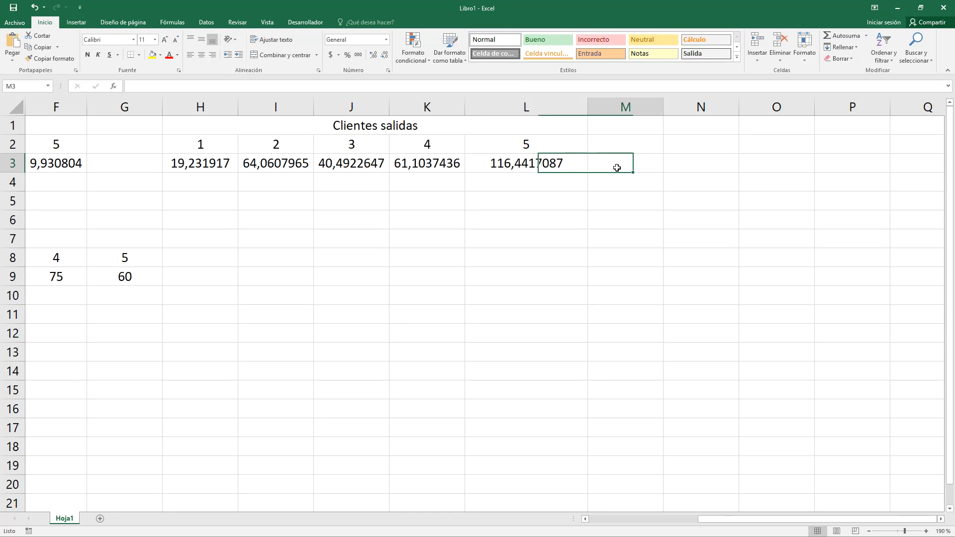
pyautogui.moveTo(586, 99); pyautogui.dragTo(556, 103)
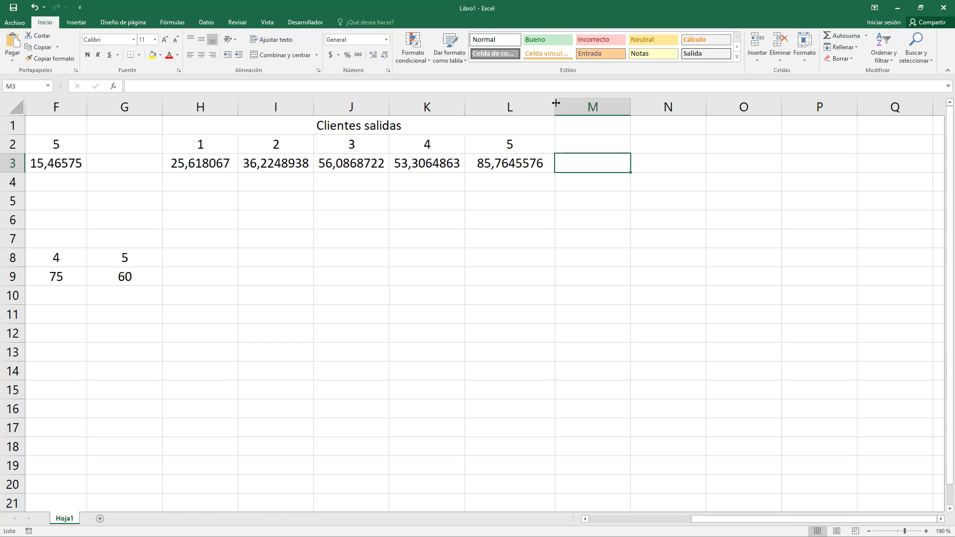
pyautogui.moveTo(556, 101); pyautogui.dragTo(543, 102)
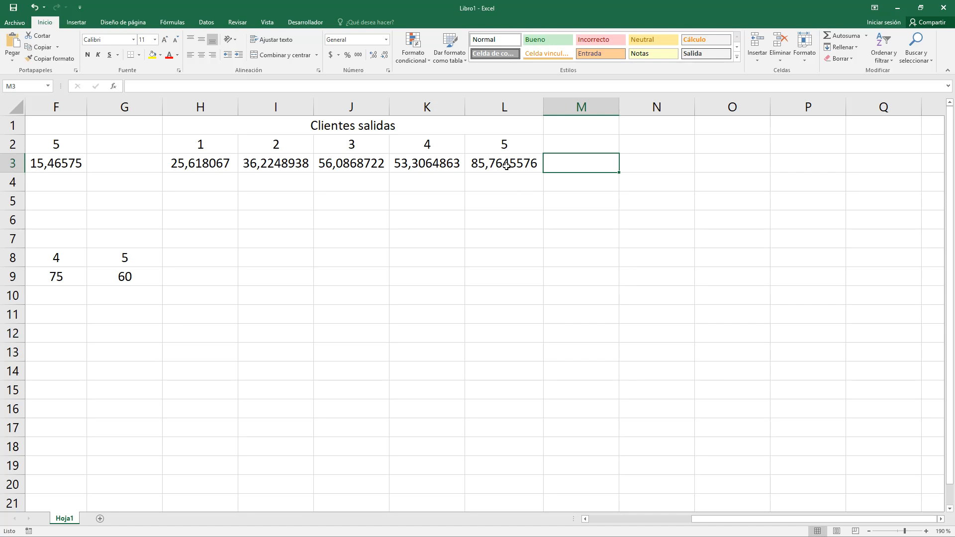
pyautogui.click(506, 166)
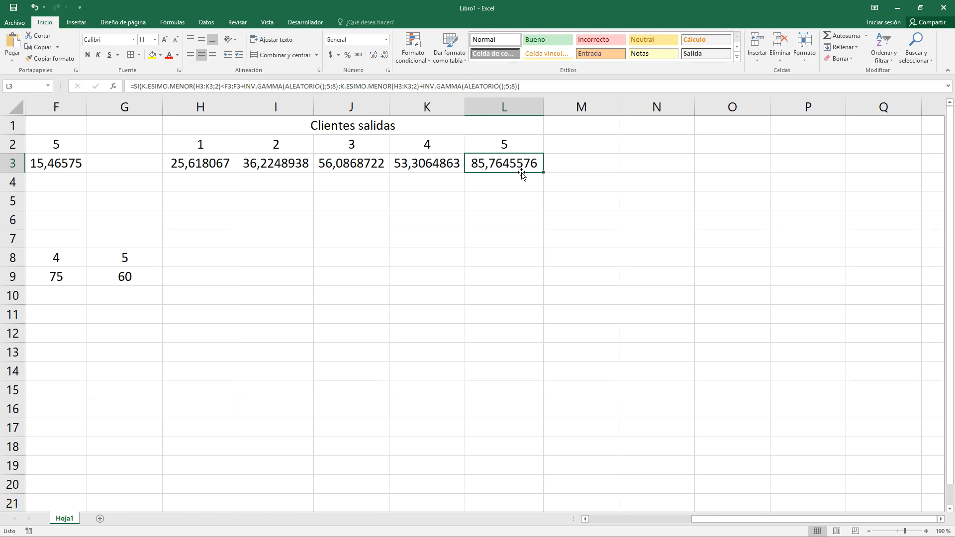
# Step: Label cell M2, beside the client 5 departure heading, as "Tiempo total"
pyautogui.click(587, 147)
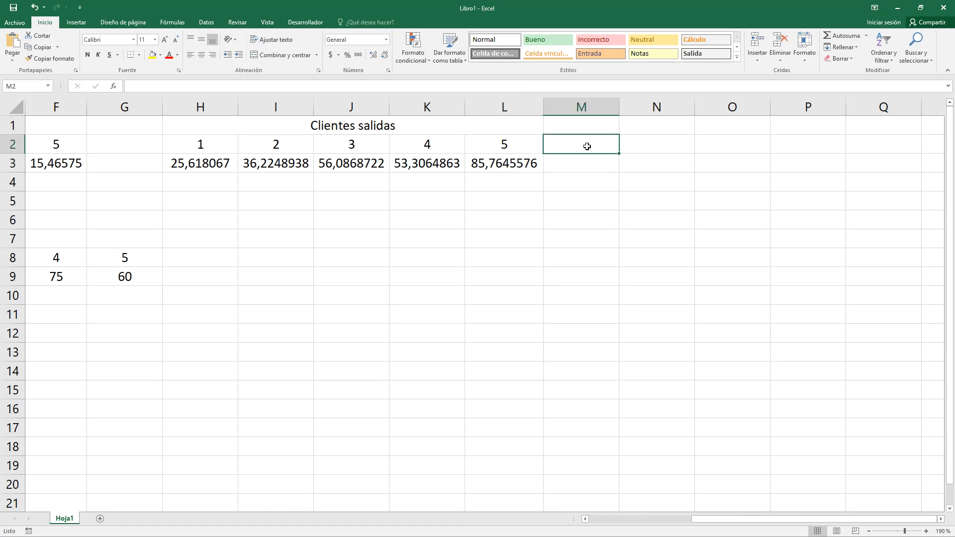
pyautogui.write('Tiempo tyo')
pyautogui.press('BackSpace')
pyautogui.press('BackSpace')
pyautogui.write('otal')
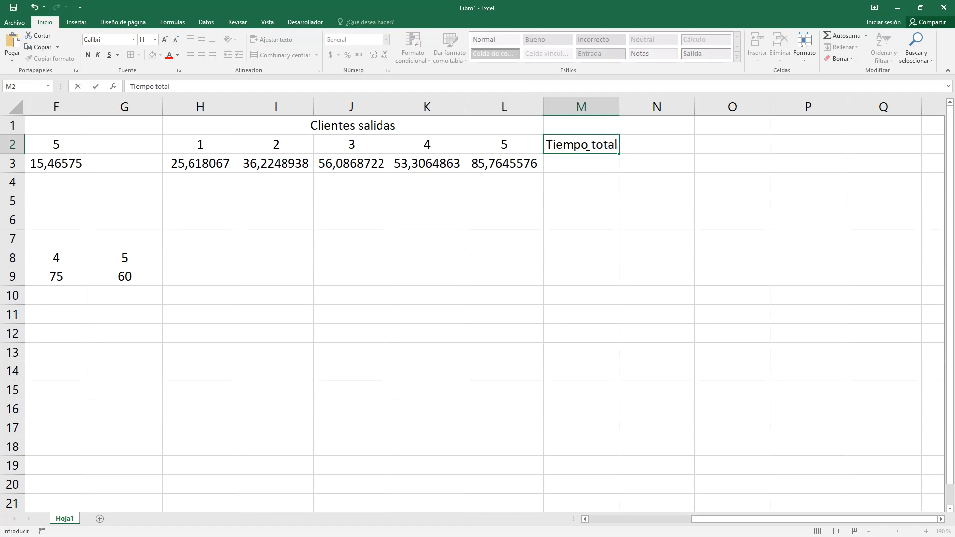
pyautogui.click(603, 224)
# Step: Compute the total time in M3 as the maximum of the five departure times, =MAX(H3:L3)
pyautogui.click(560, 170)
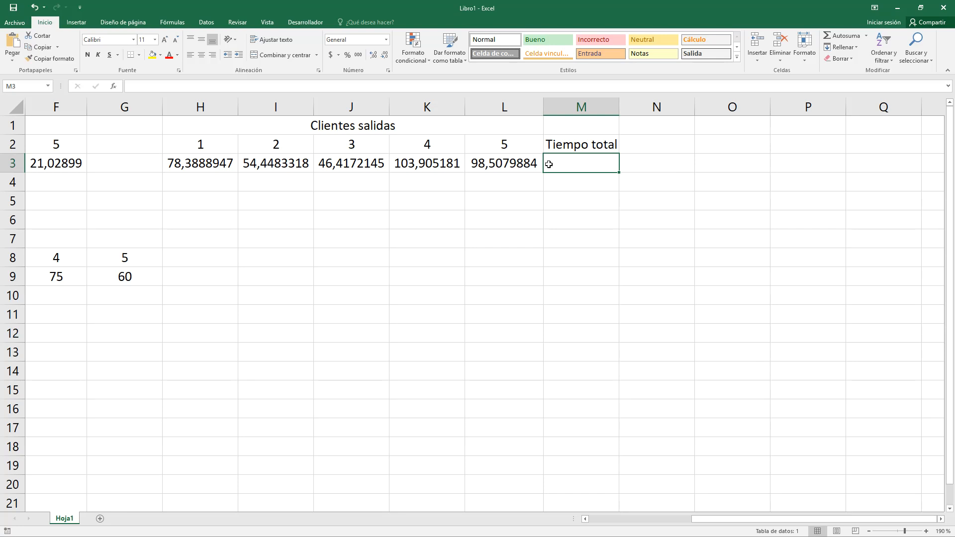
pyautogui.write('=ma')
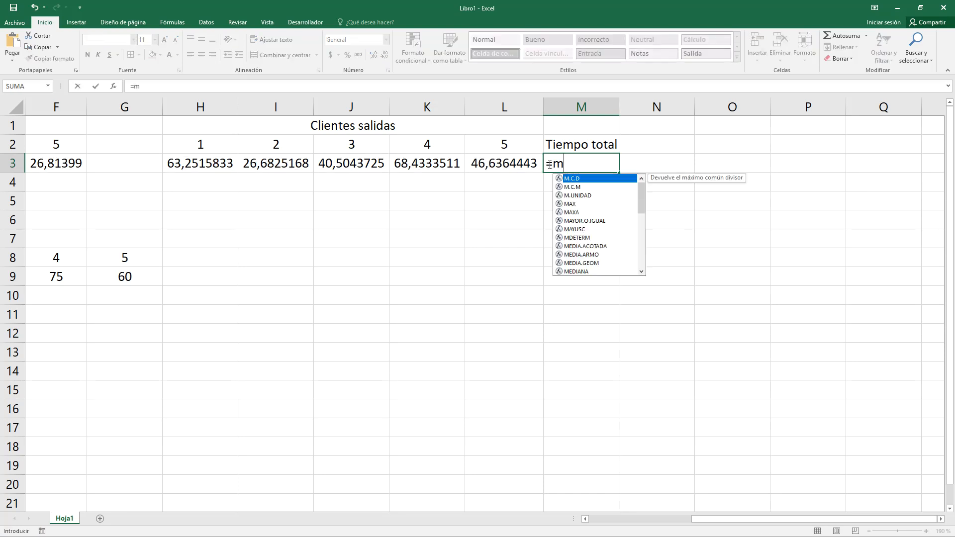
pyautogui.doubleClick(569, 180)
pyautogui.click(221, 163)
pyautogui.moveTo(221, 163); pyautogui.dragTo(505, 161)
pyautogui.write(')')
pyautogui.click(532, 201)
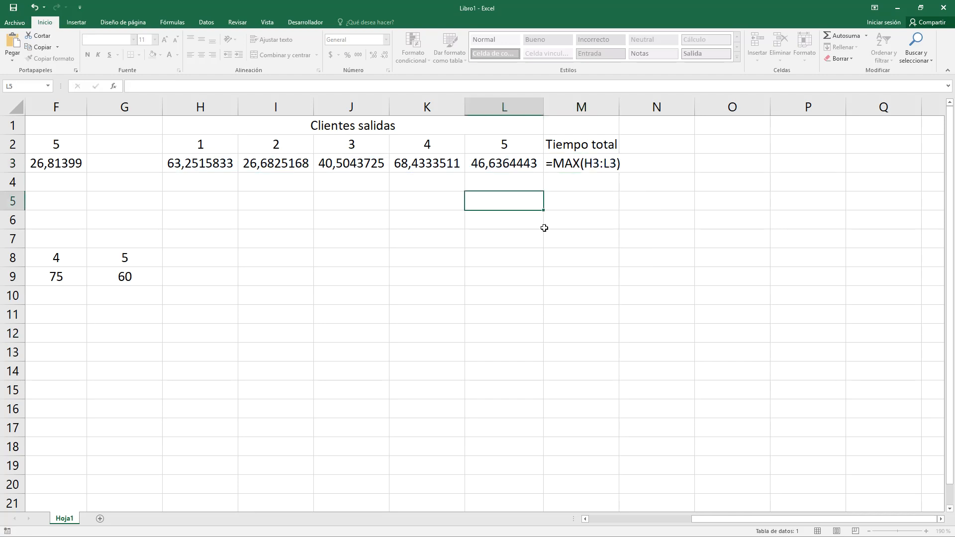
pyautogui.click(583, 177)
pyautogui.click(583, 164)
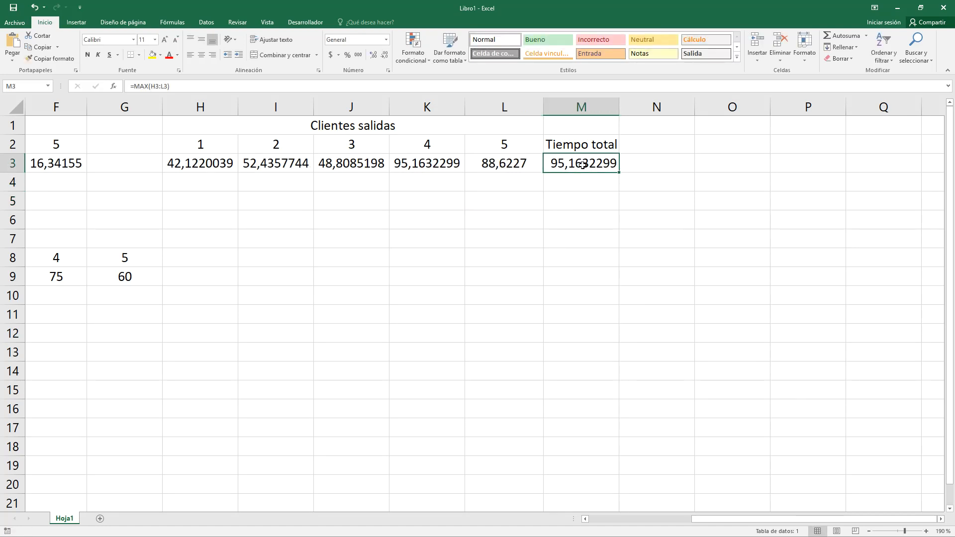
# Step: Clear the auxiliary table of numbers in C8:G9 and narrow the empty separator column G
pyautogui.click(867, 531)
pyautogui.click(868, 531)
pyautogui.click(868, 531)
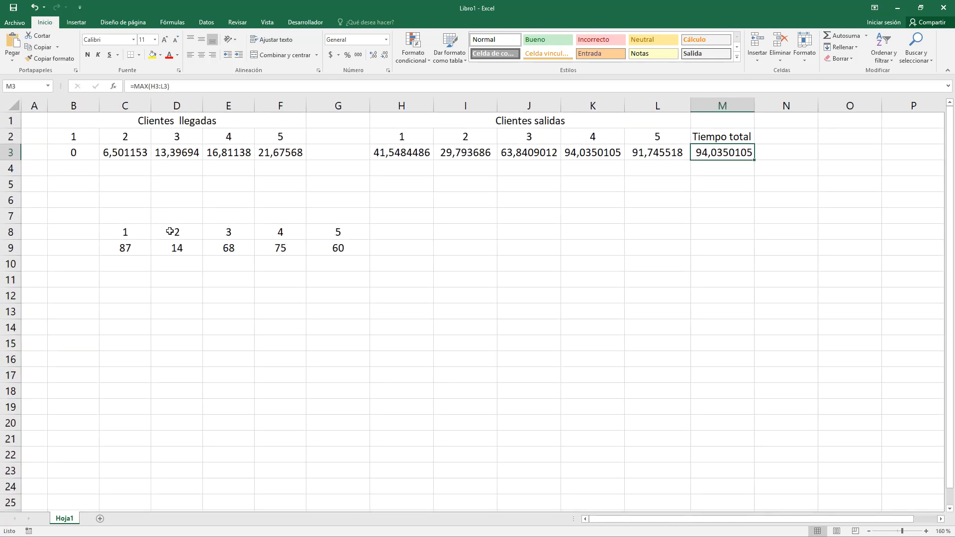
pyautogui.click(119, 234)
pyautogui.moveTo(119, 234); pyautogui.dragTo(387, 282)
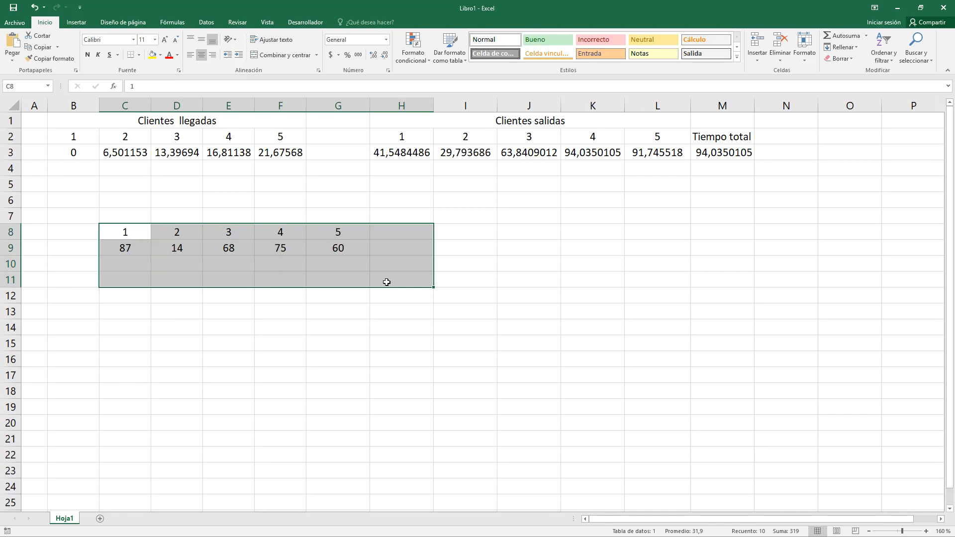
pyautogui.click(356, 202)
pyautogui.moveTo(369, 105); pyautogui.dragTo(341, 106)
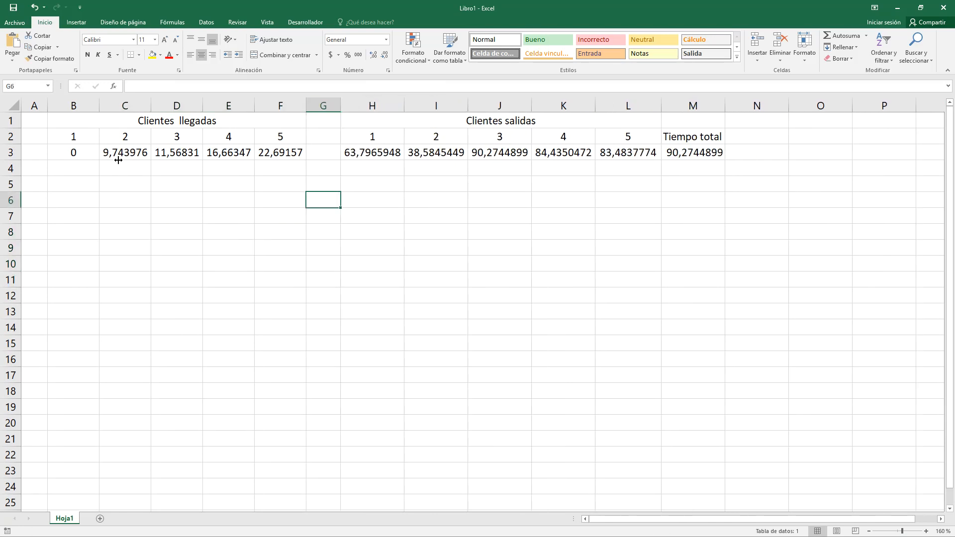
# Step: Number the simulation runs in column A, starting with 1 in A3 and filling a series down to row 352
pyautogui.click(42, 152)
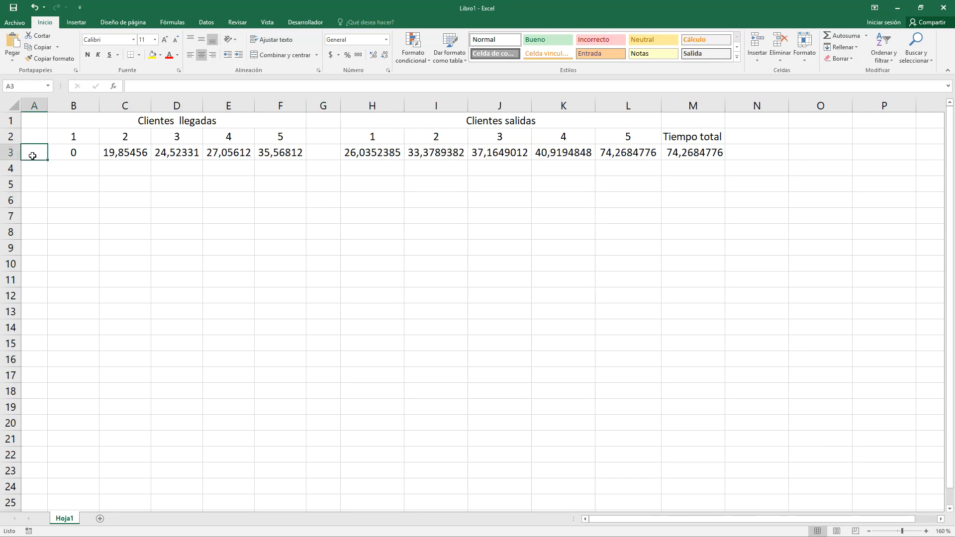
pyautogui.write('1')
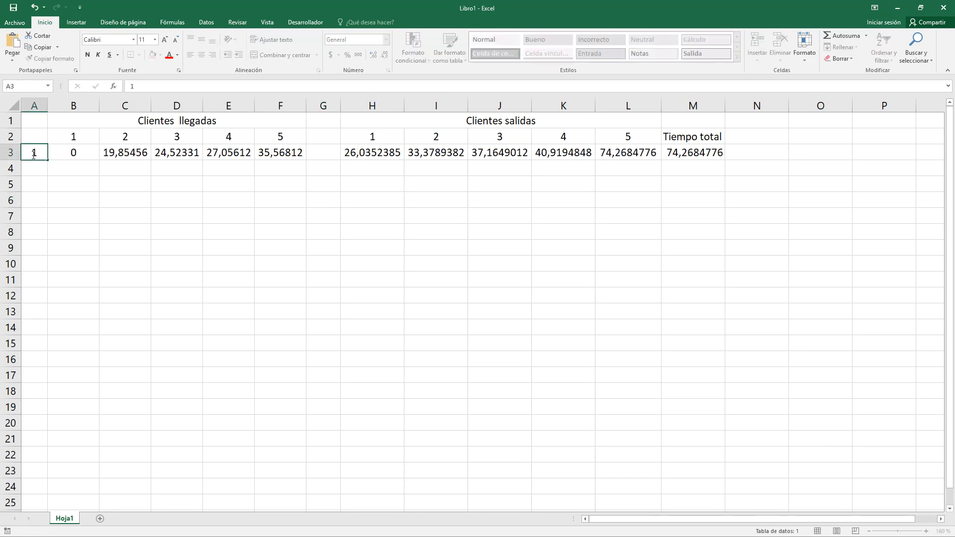
pyautogui.click(79, 202)
pyautogui.moveTo(35, 154)
pyautogui.mouseDown()
pyautogui.moveTo(550, 156)
pyautogui.moveTo(36, 154)
pyautogui.mouseUp()
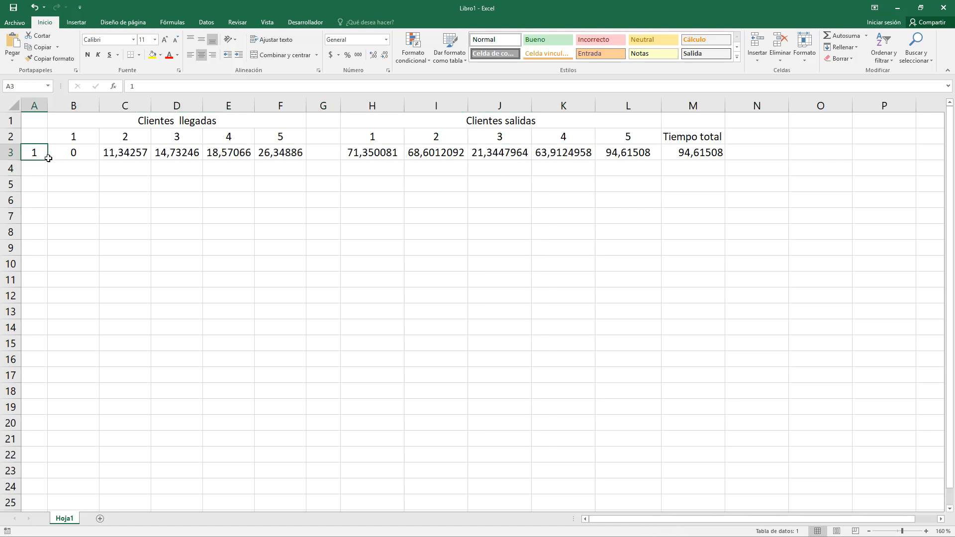
pyautogui.click(47, 105)
pyautogui.write('1')
pyautogui.click(85, 202)
pyautogui.click(43, 157)
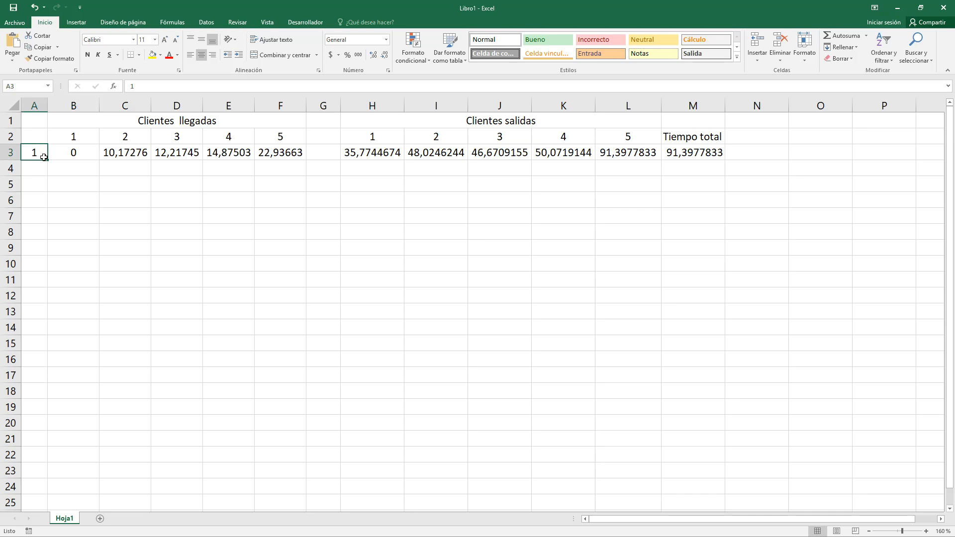
pyautogui.moveTo(49, 160)
pyautogui.mouseDown()
pyautogui.moveTo(53, 498)
pyautogui.moveTo(57, 486)
pyautogui.moveTo(45, 517)
pyautogui.moveTo(58, 131)
pyautogui.moveTo(51, 51)
pyautogui.moveTo(43, 165)
pyautogui.mouseUp()
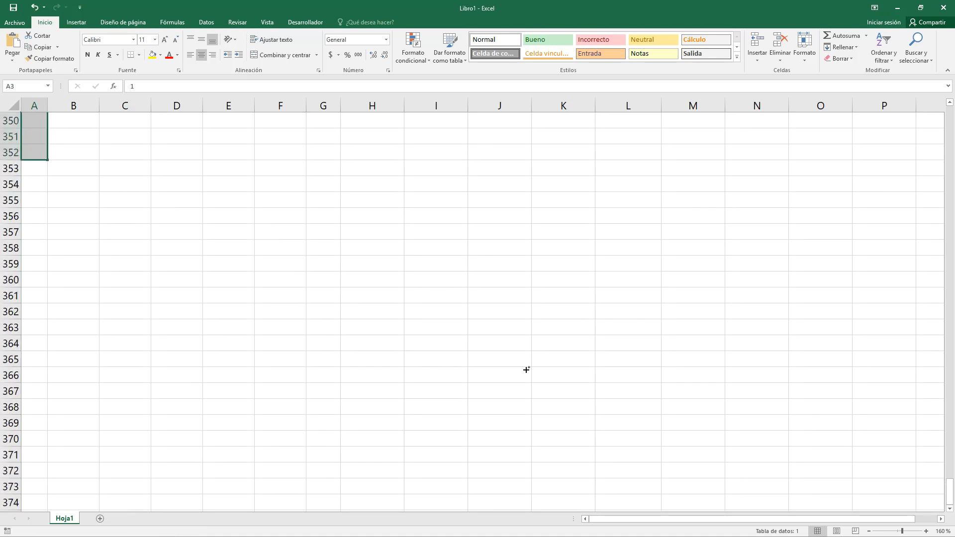
pyautogui.moveTo(949, 492); pyautogui.dragTo(951, 109)
pyautogui.click(181, 212)
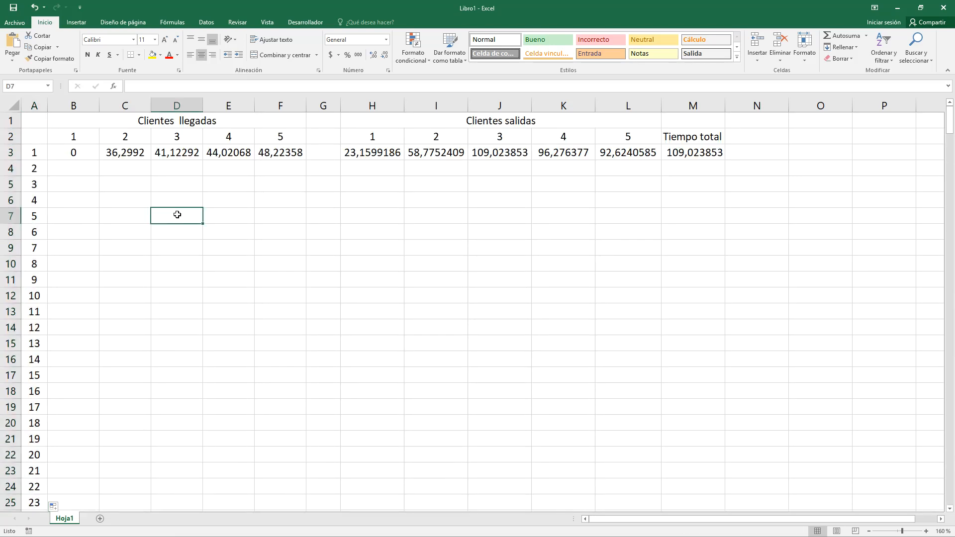
# Step: Fill the first simulation run, B3:M3, down through row 17
pyautogui.click(87, 151)
pyautogui.moveTo(99, 151); pyautogui.dragTo(726, 159)
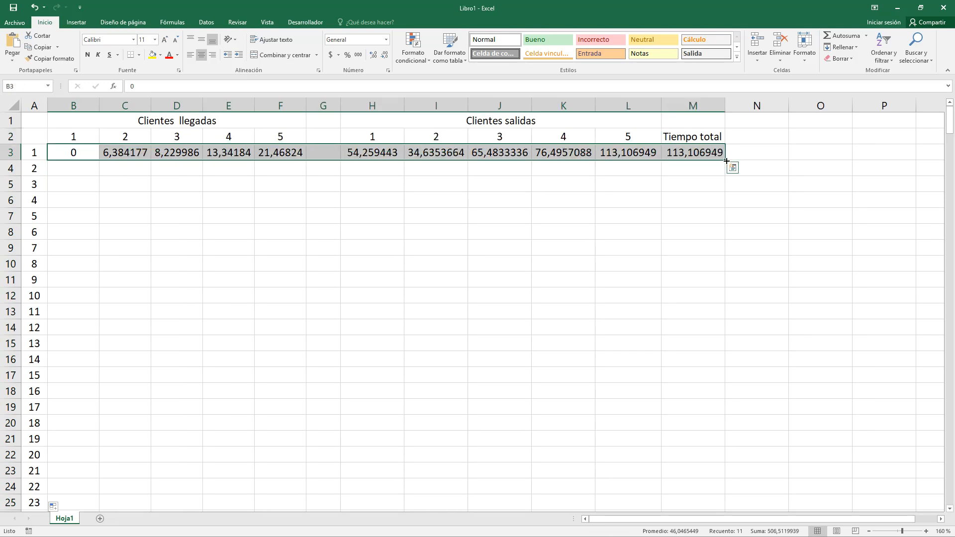
pyautogui.moveTo(725, 159); pyautogui.dragTo(721, 382)
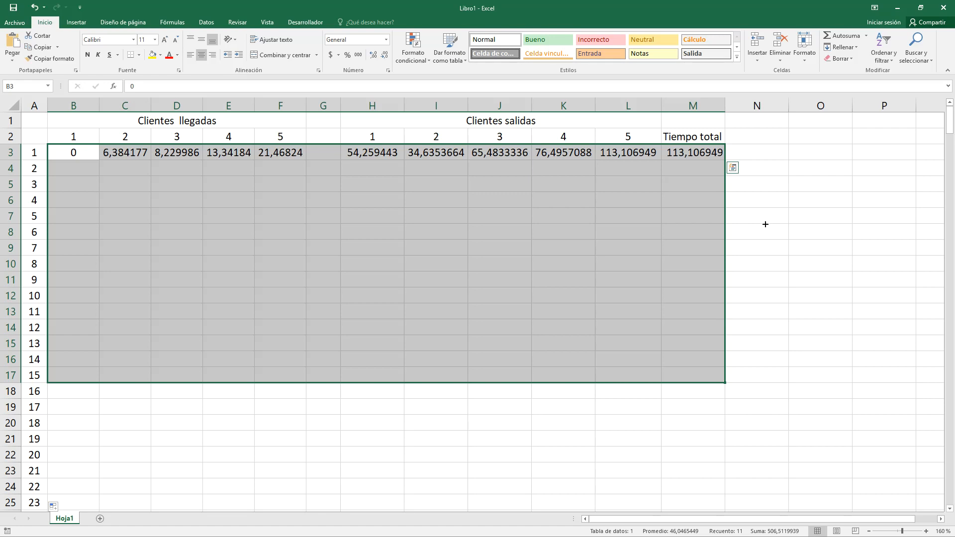
pyautogui.click(764, 284)
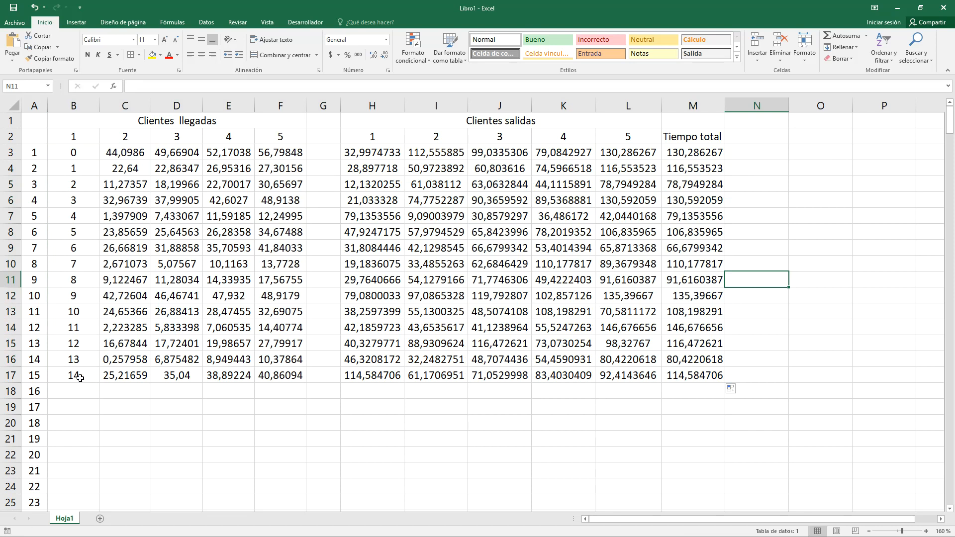
# Step: Replace client 1's incrementing arrival times with copies of the 0 in B3, down to B17
pyautogui.click(85, 154)
pyautogui.moveTo(99, 159); pyautogui.dragTo(91, 382)
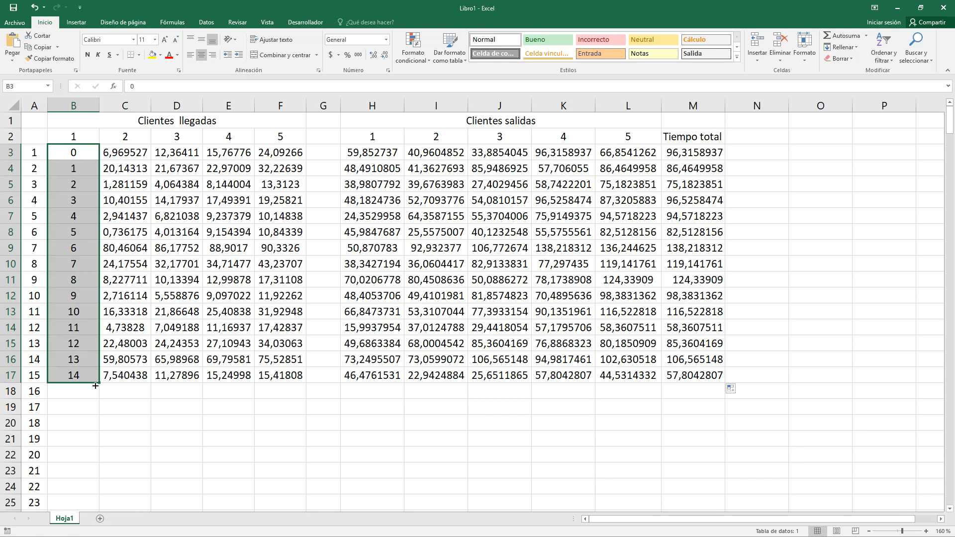
pyautogui.click(108, 422)
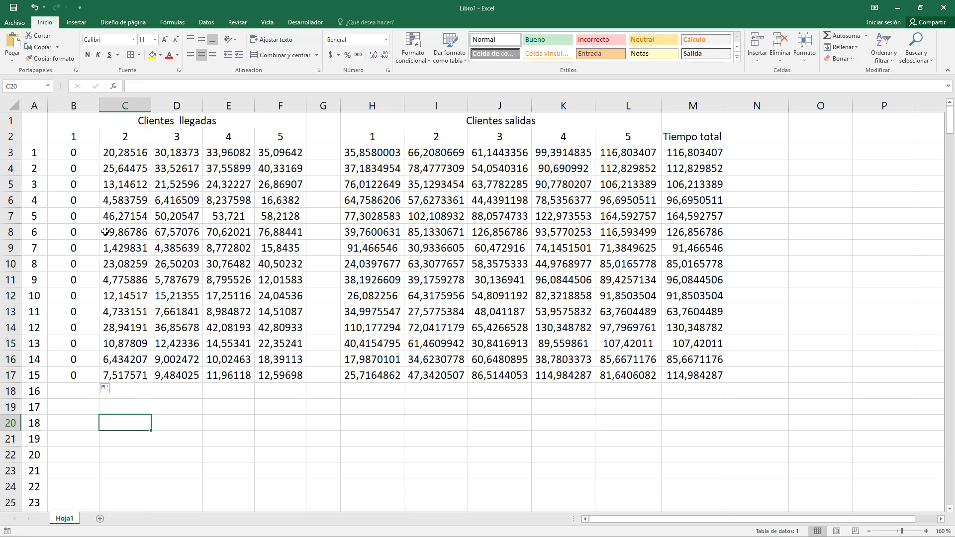
# Step: Extend the simulation formulas in C17:M17 down through row 32, reaching 30 runs
pyautogui.scroll(-2, 104, 243)
pyautogui.scroll(-1, 104, 243)
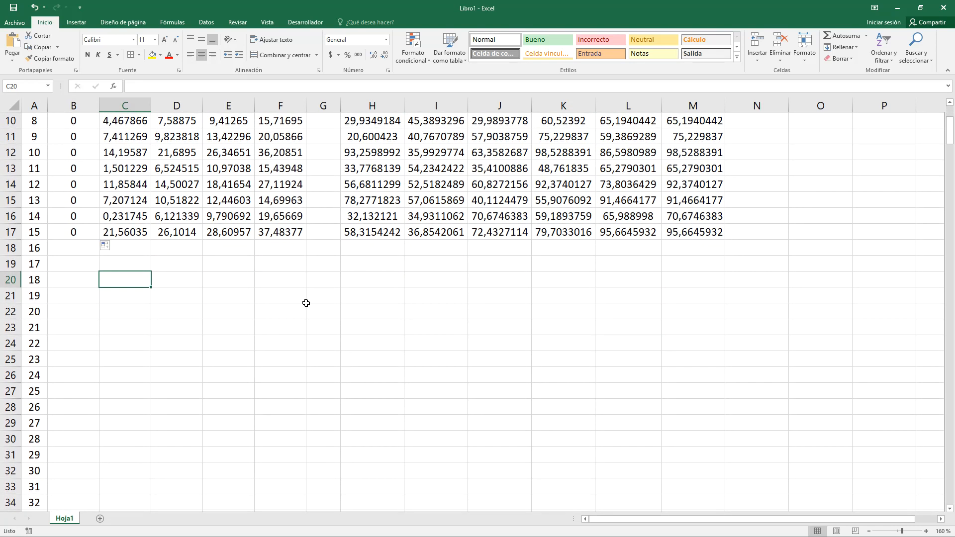
pyautogui.scroll(1, 144, 303)
pyautogui.moveTo(110, 286); pyautogui.dragTo(724, 288)
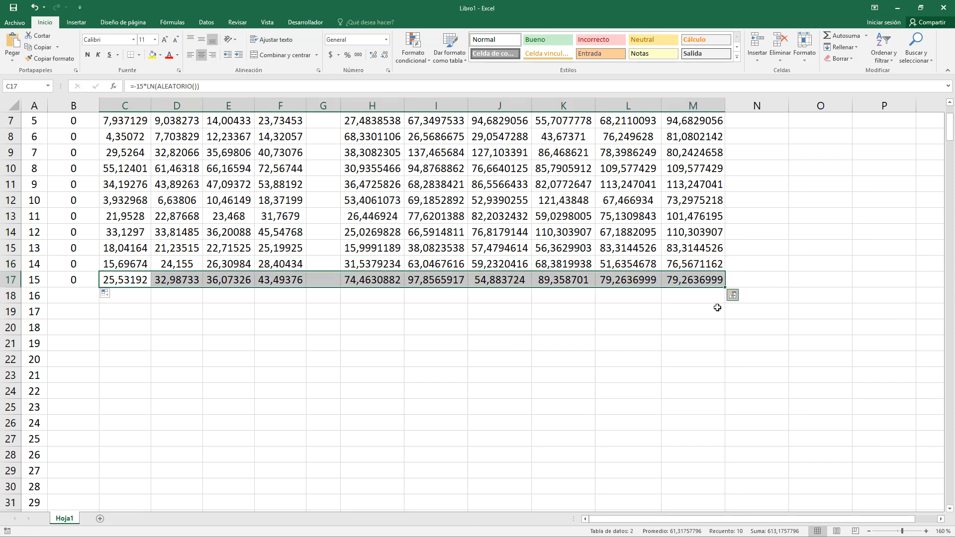
pyautogui.click(720, 306)
pyautogui.moveTo(719, 281); pyautogui.dragTo(125, 281)
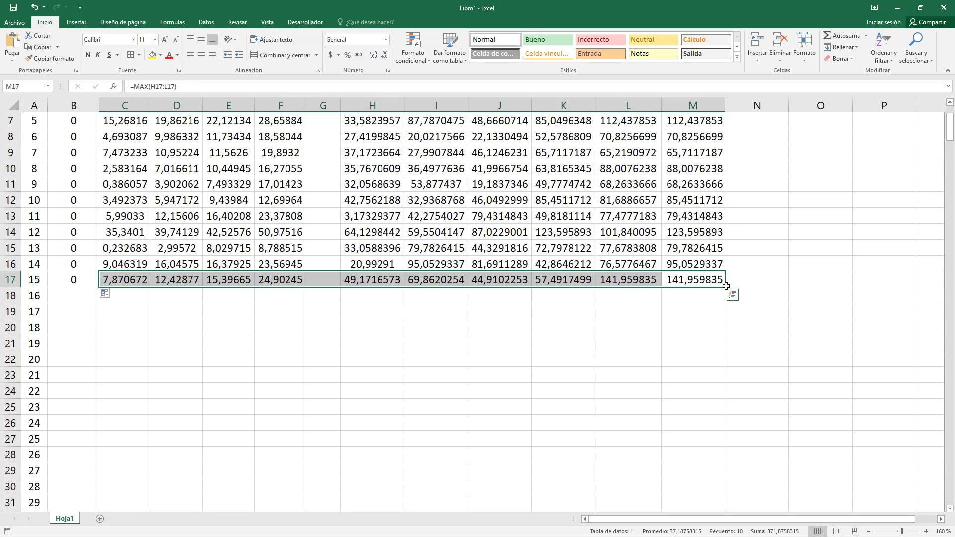
pyautogui.moveTo(725, 287); pyautogui.dragTo(728, 448)
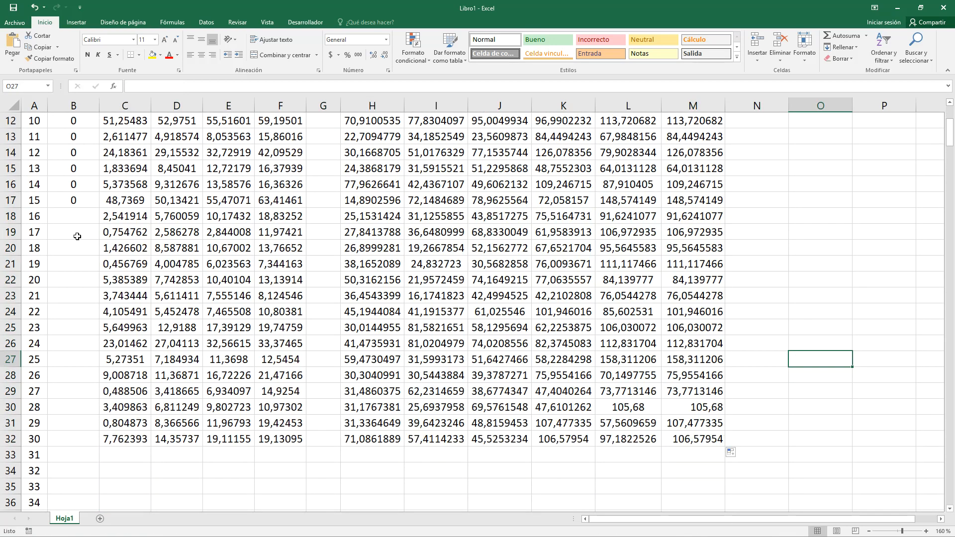
# Step: Copy client 1's arrival time of 0 from B17 down to B32
pyautogui.click(79, 200)
pyautogui.moveTo(100, 208)
pyautogui.mouseDown()
pyautogui.moveTo(102, 393)
pyautogui.moveTo(117, 476)
pyautogui.mouseUp()
pyautogui.click(117, 476)
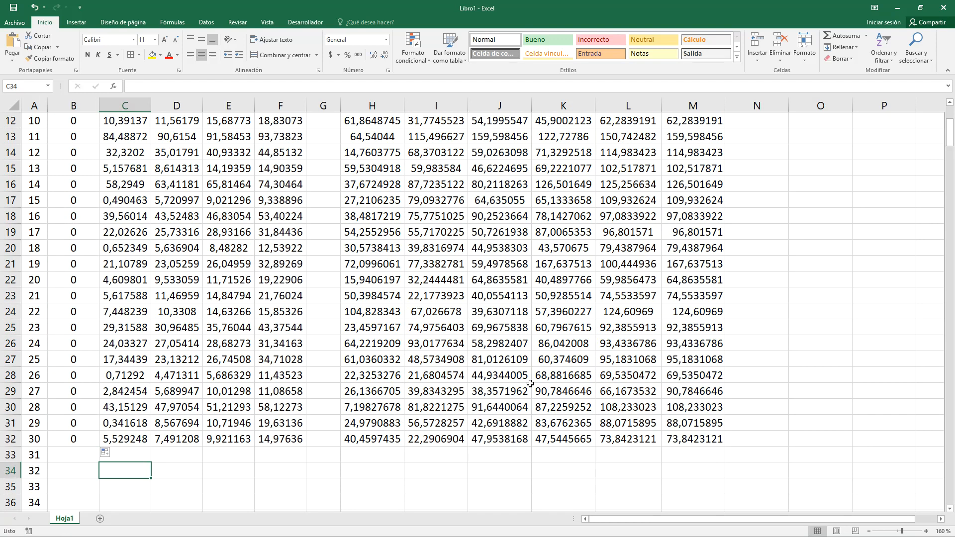
# Step: Calculate the average total time of the 30 runs in O2 with PROMEDIO over M3:M32
pyautogui.scroll(4, 665, 338)
pyautogui.click(805, 133)
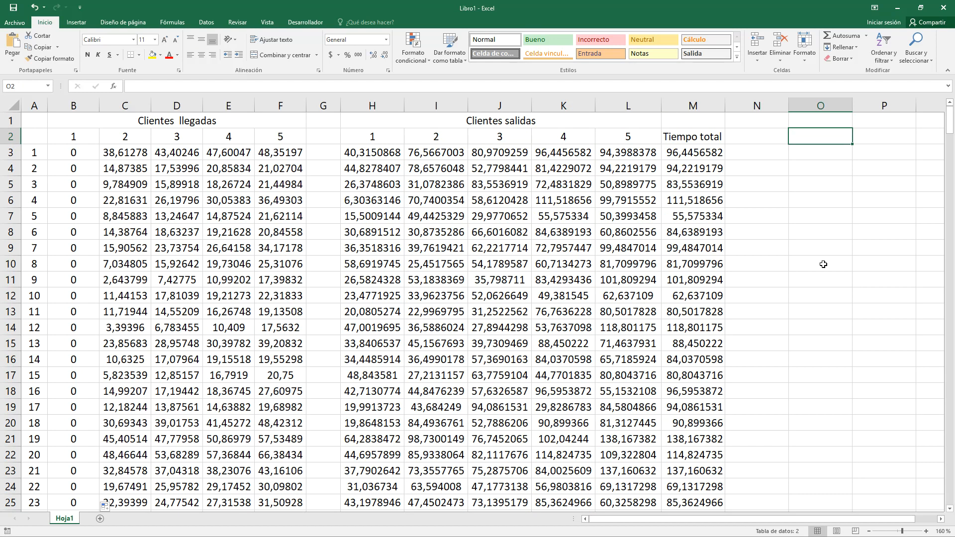
pyautogui.write('=')
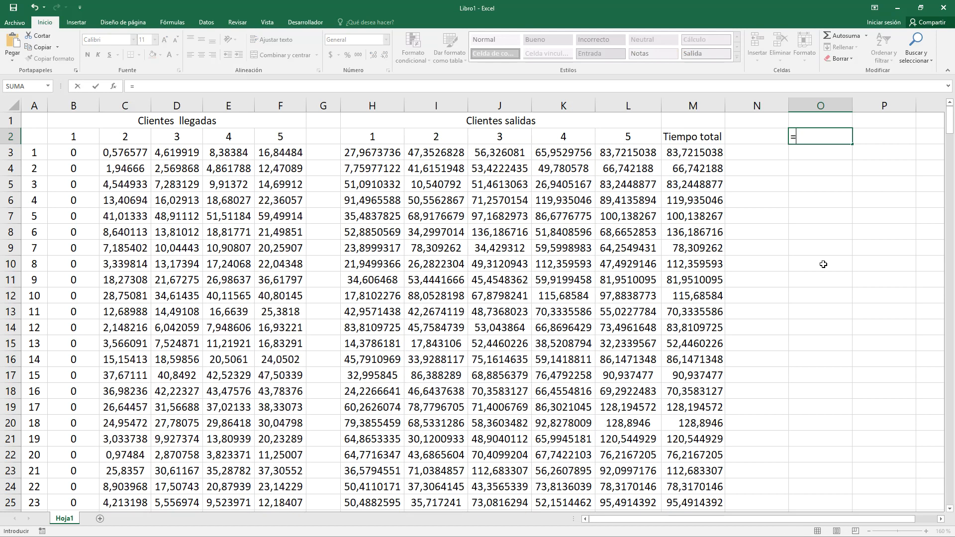
pyautogui.write('pro')
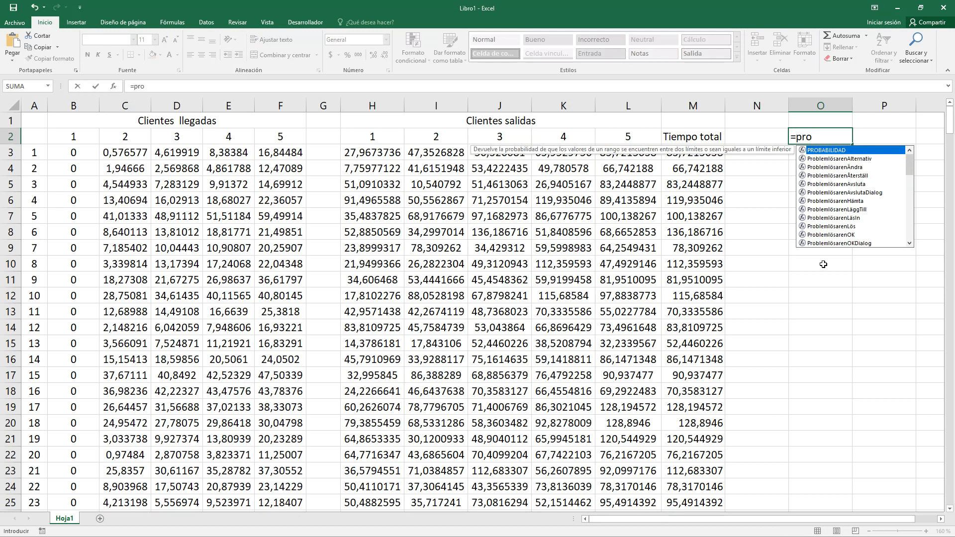
pyautogui.write('m')
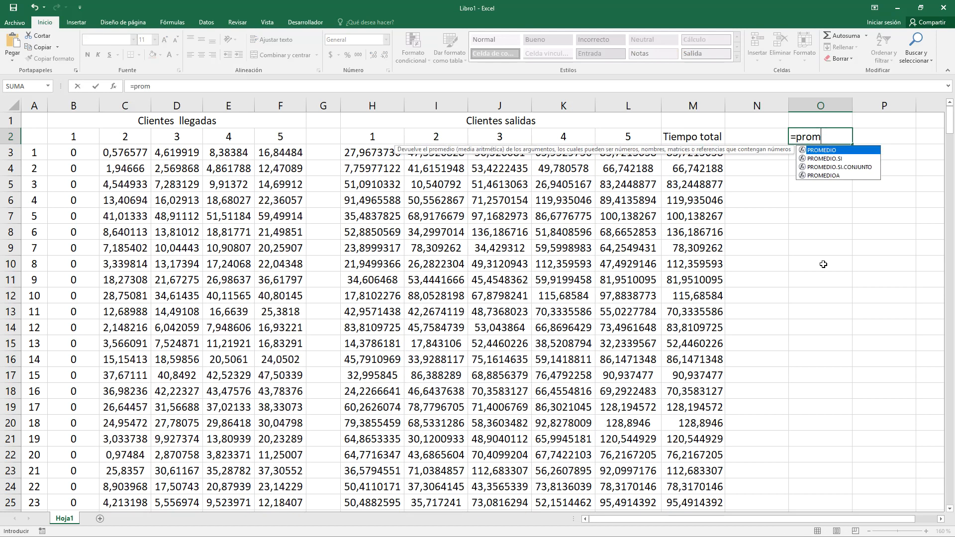
pyautogui.doubleClick(837, 151)
pyautogui.click(706, 154)
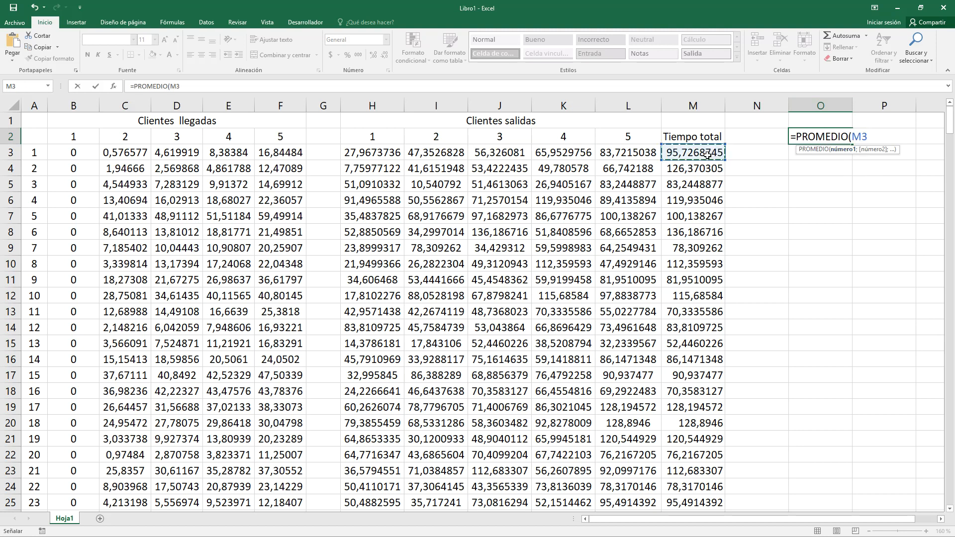
pyautogui.hotkey('ctrl', 'shift', 'Down')
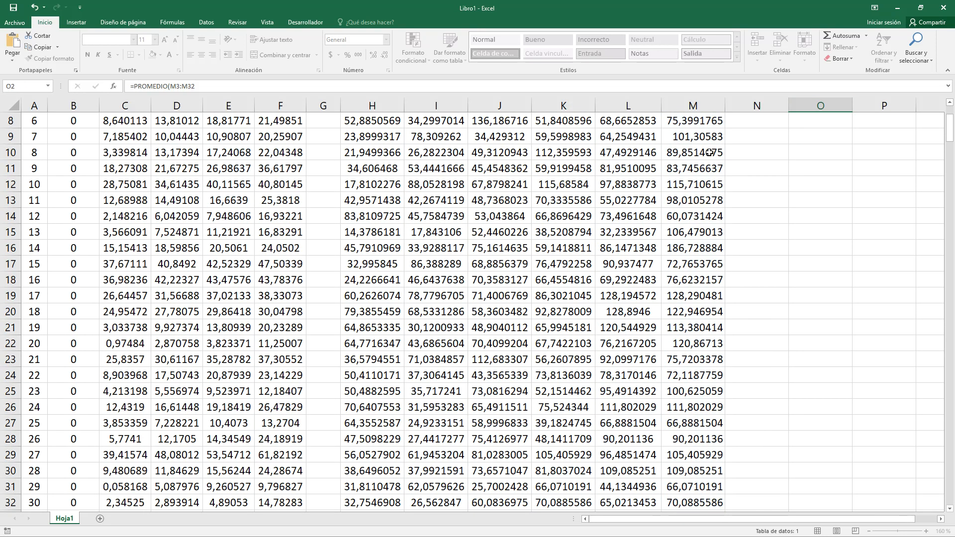
# Step: Complete the PROMEDIO formula in O2 and recalculate the sheet to generate a new set of random simulation values
pyautogui.press('Return')
pyautogui.click(814, 139)
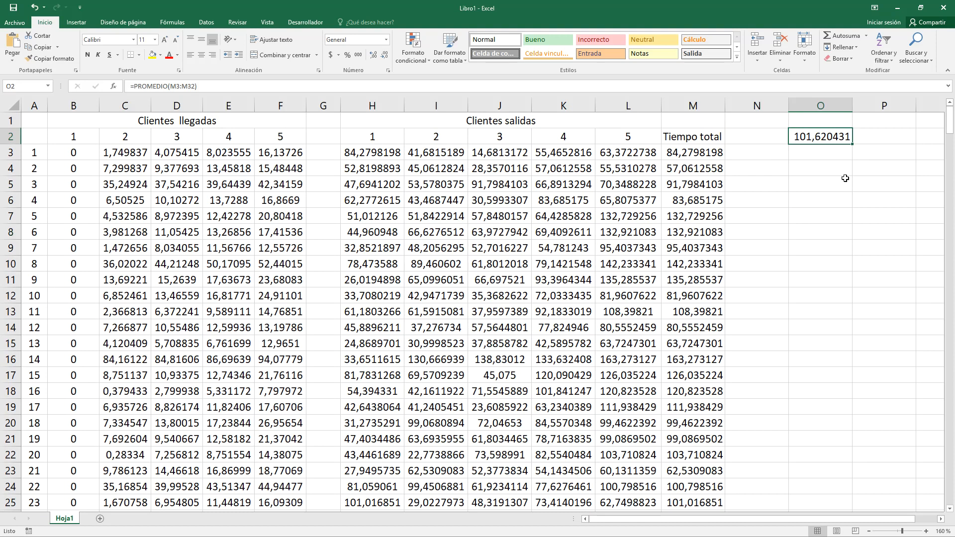
pyautogui.press('F9')
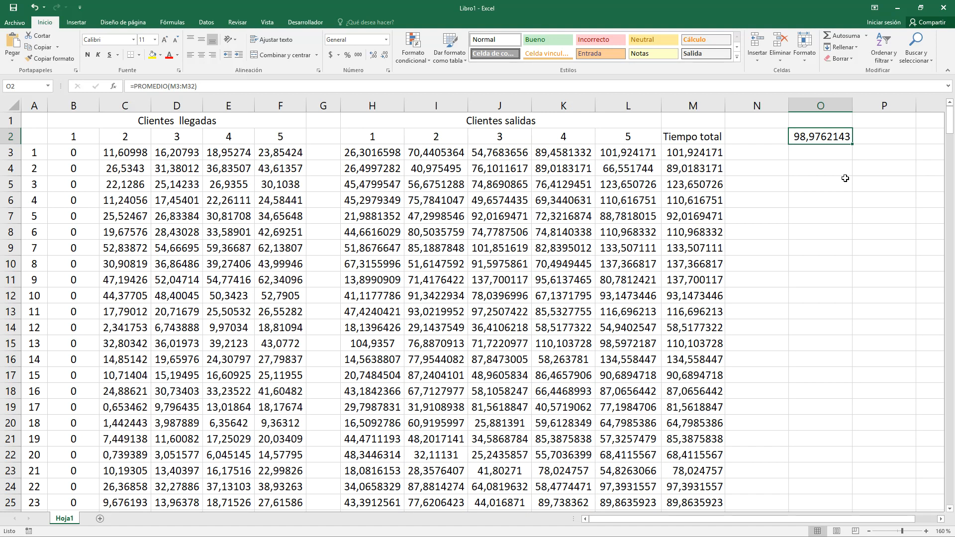
# Step: Review the total times in column M, their average in O2, and the departure times and formulas of clients 4 and 5
pyautogui.moveTo(693, 153); pyautogui.dragTo(695, 438)
pyautogui.click(758, 372)
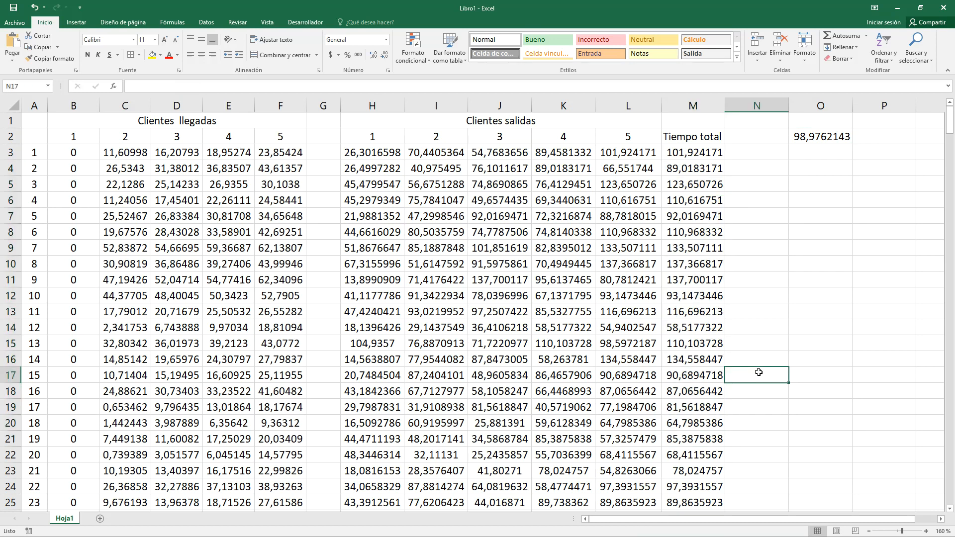
pyautogui.click(820, 139)
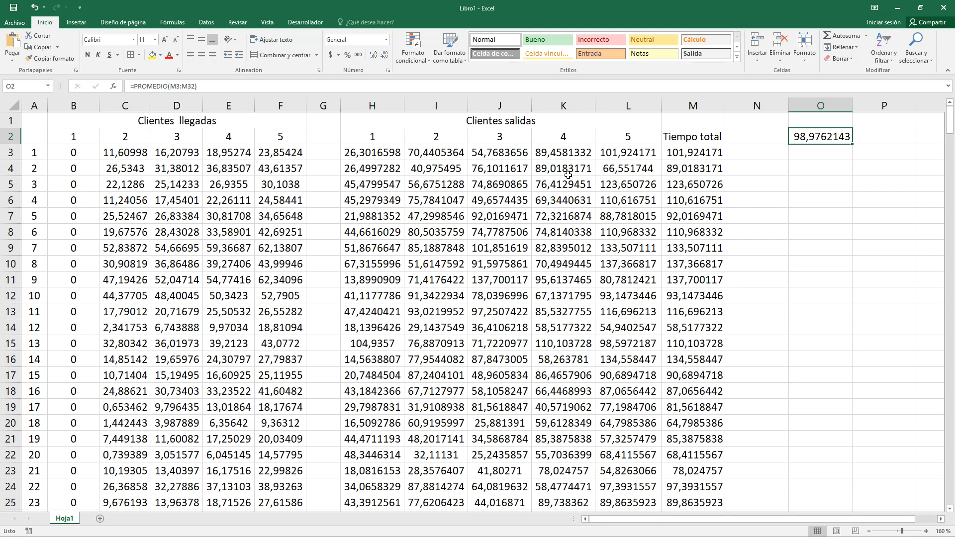
pyautogui.moveTo(558, 151); pyautogui.dragTo(565, 255)
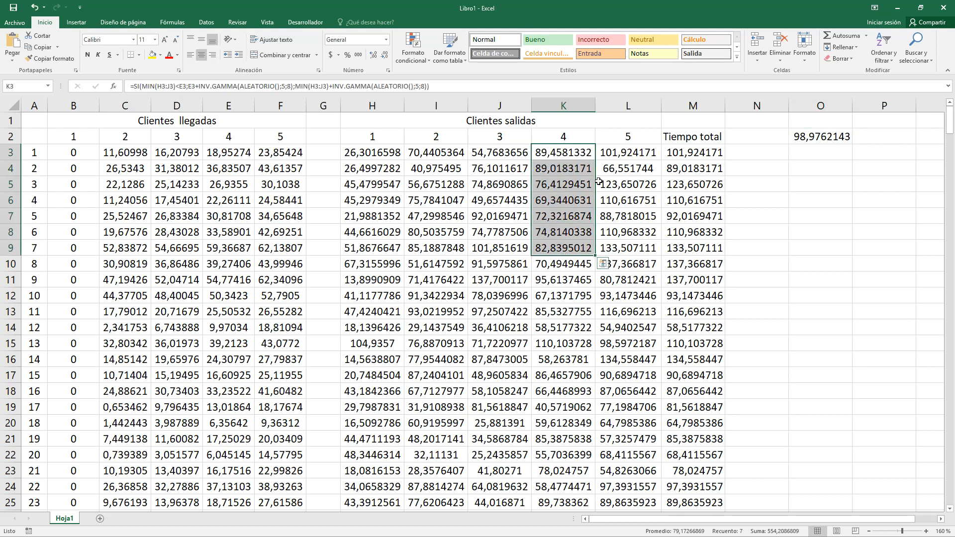
pyautogui.moveTo(622, 153); pyautogui.dragTo(630, 256)
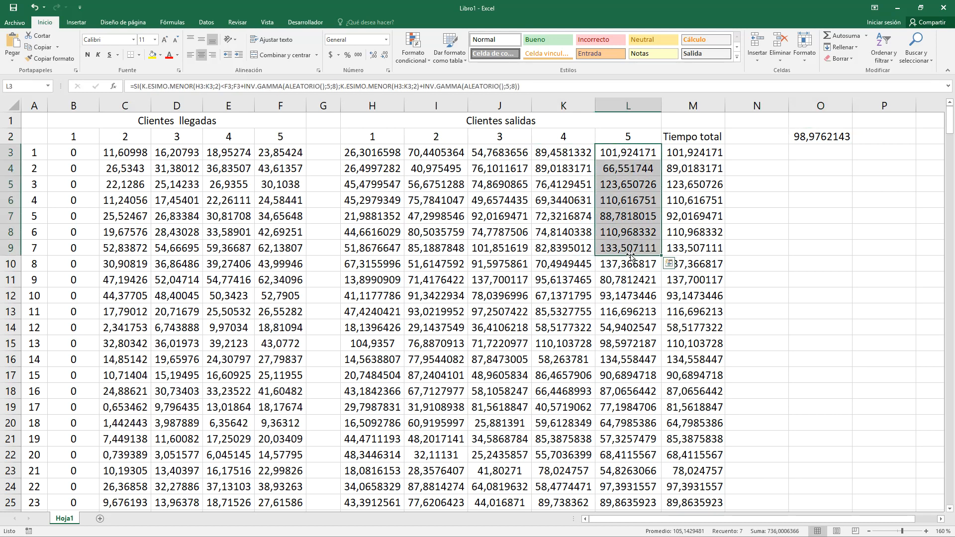